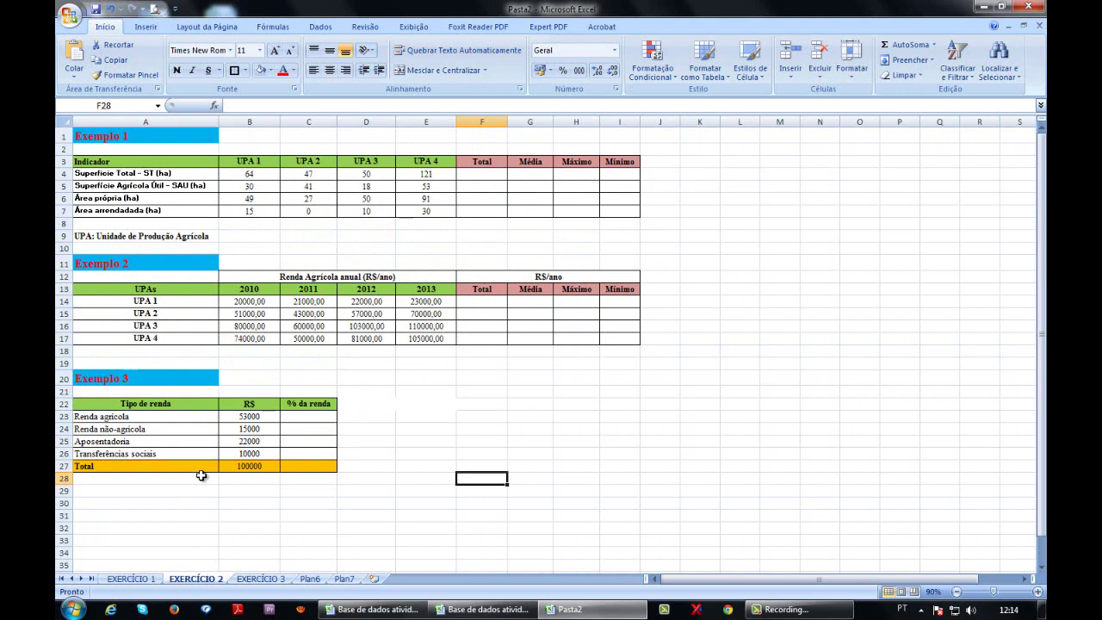
# - Examine the blank Total, Média, Máximo and Mínimo cells of Exemplo 1 and the income table of Exemplo 3
pyautogui.click(487, 176)
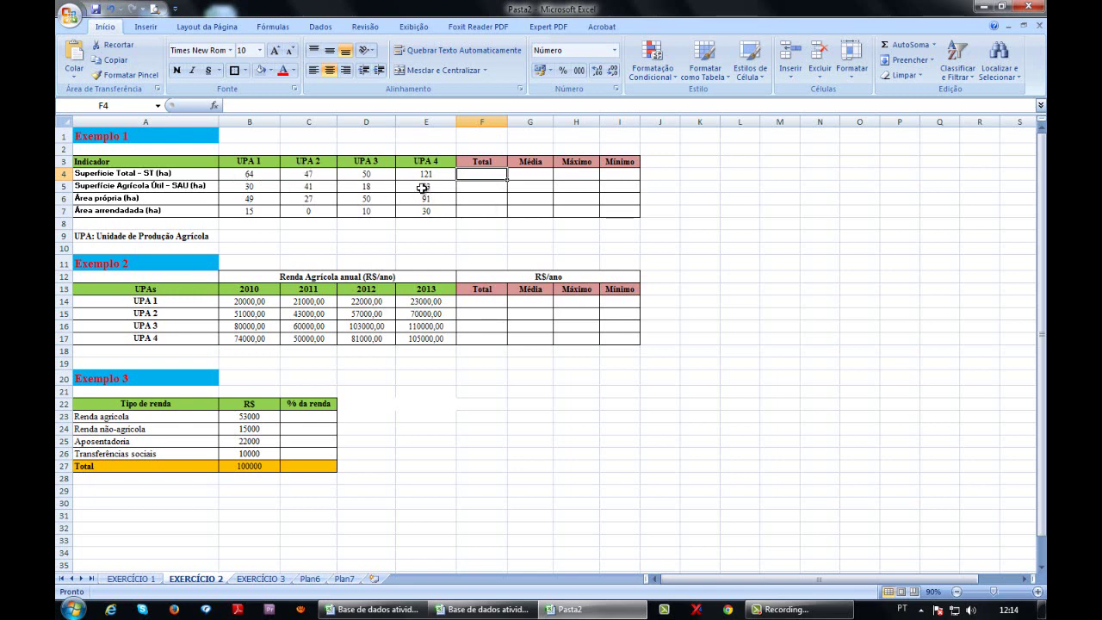
pyautogui.click(536, 179)
pyautogui.click(575, 178)
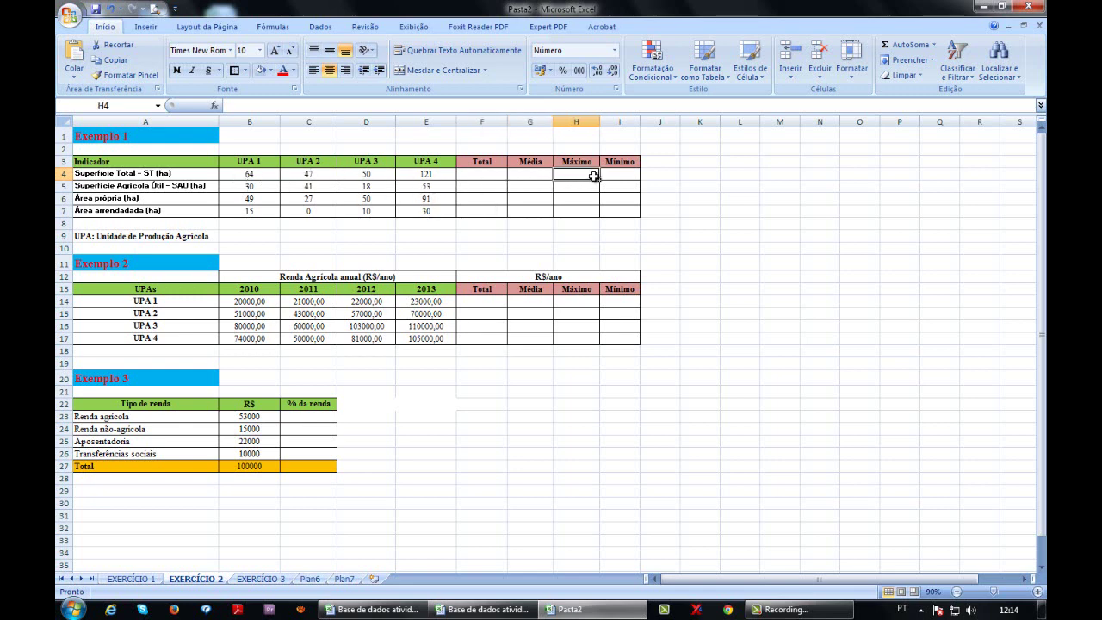
pyautogui.click(623, 175)
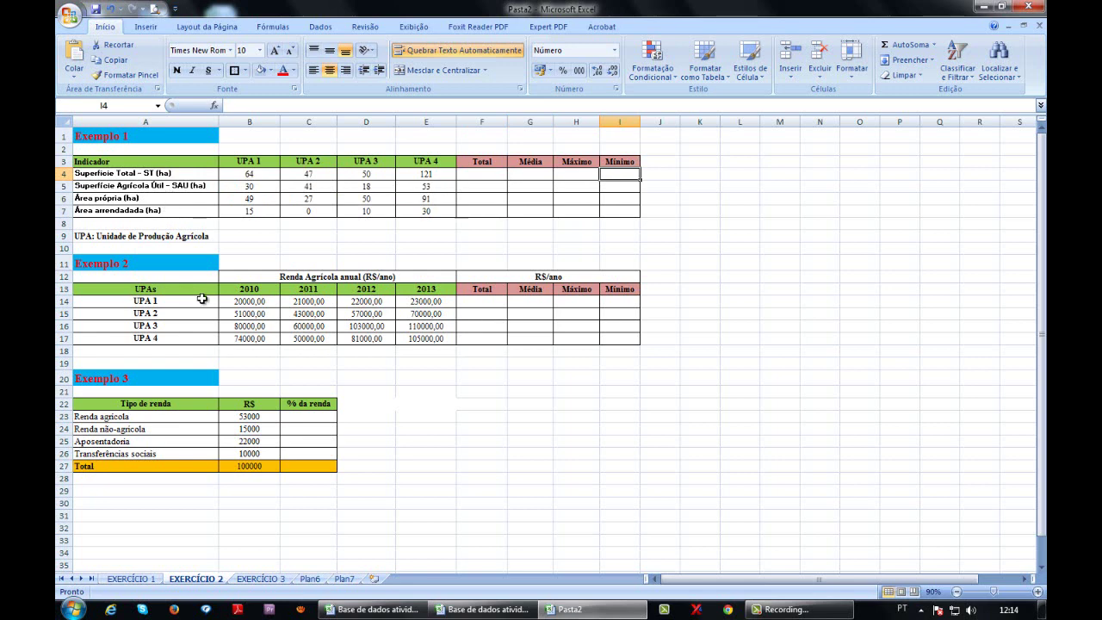
pyautogui.click(307, 420)
pyautogui.click(256, 467)
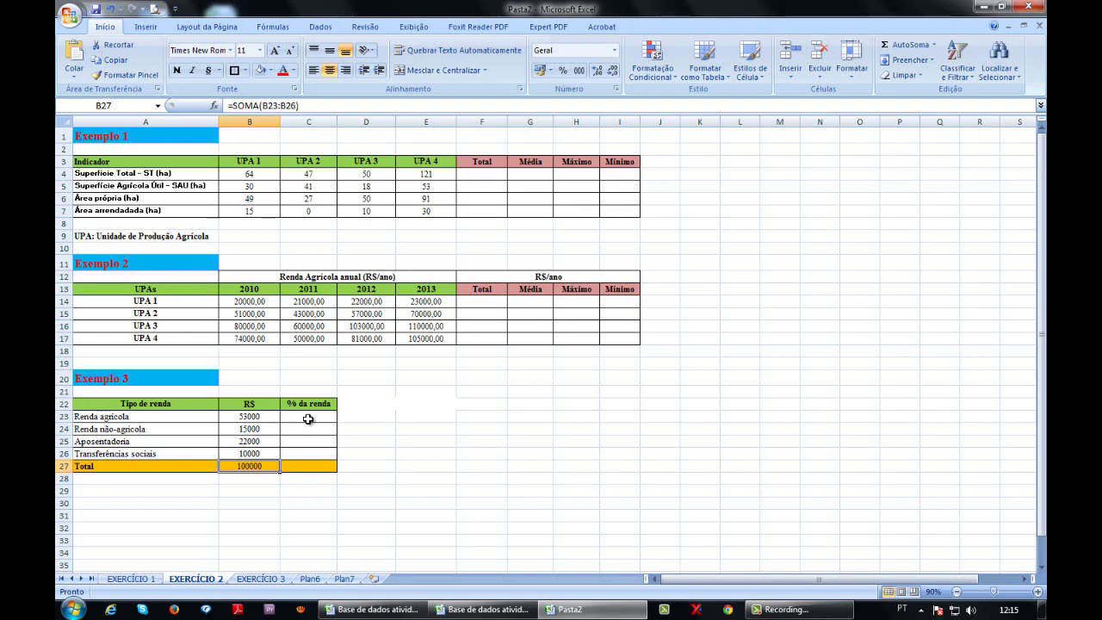
# - Switch to the workbook "Base de dados atividade e video excel" and review the tables and charts on its final sheet
pyautogui.hotkey('alt', 'Tab')
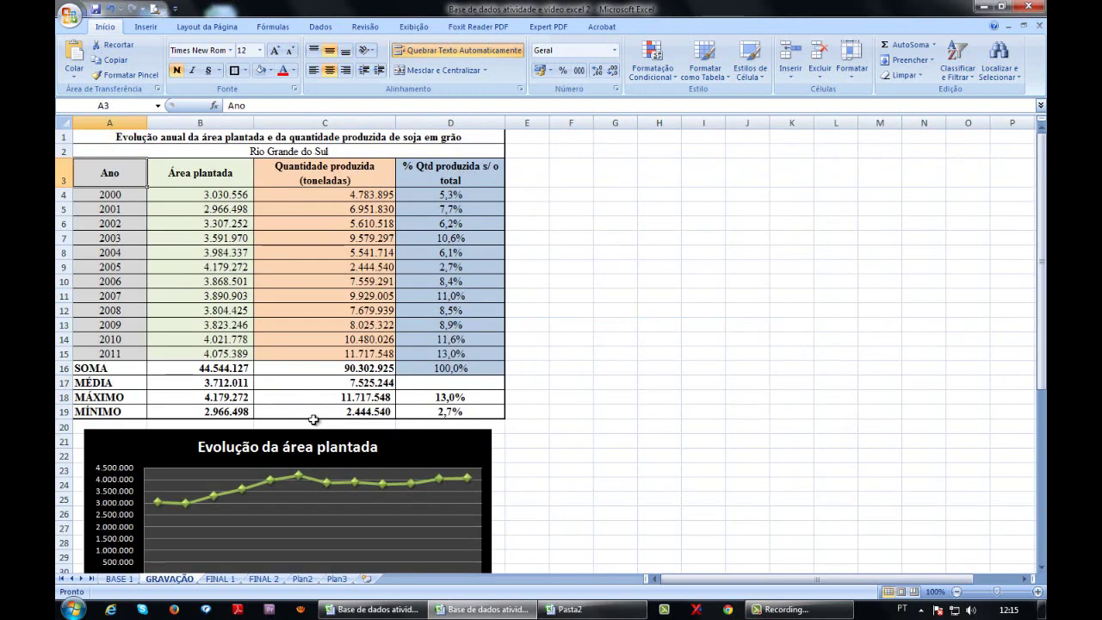
pyautogui.hotkey('alt', 'Tab')
pyautogui.hotkey('alt', 'Tab')
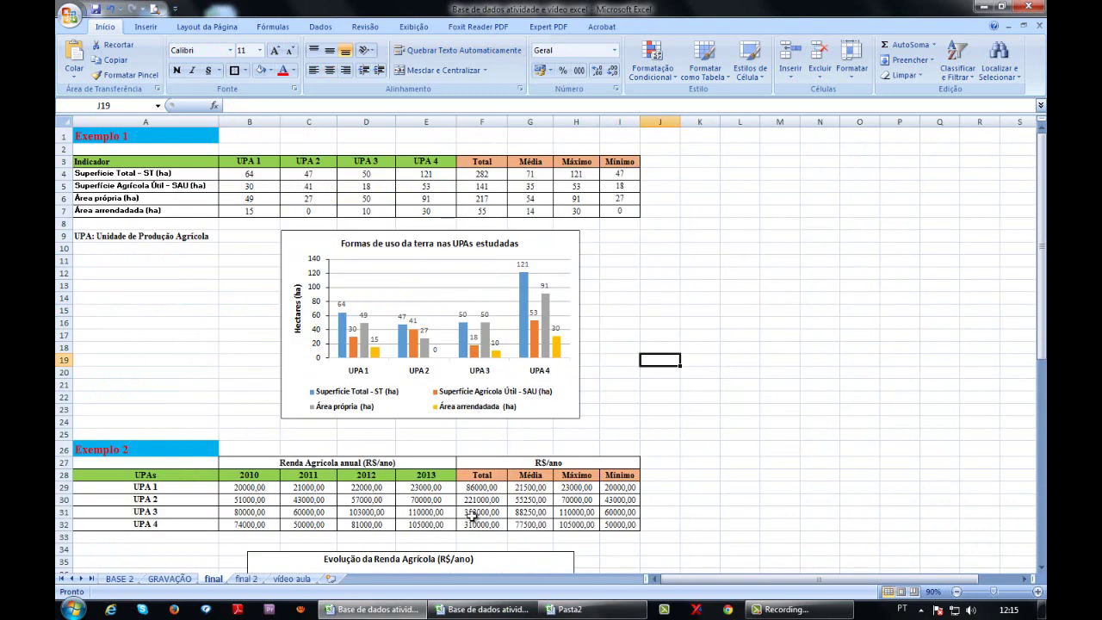
pyautogui.scroll(-11, 399, 366)
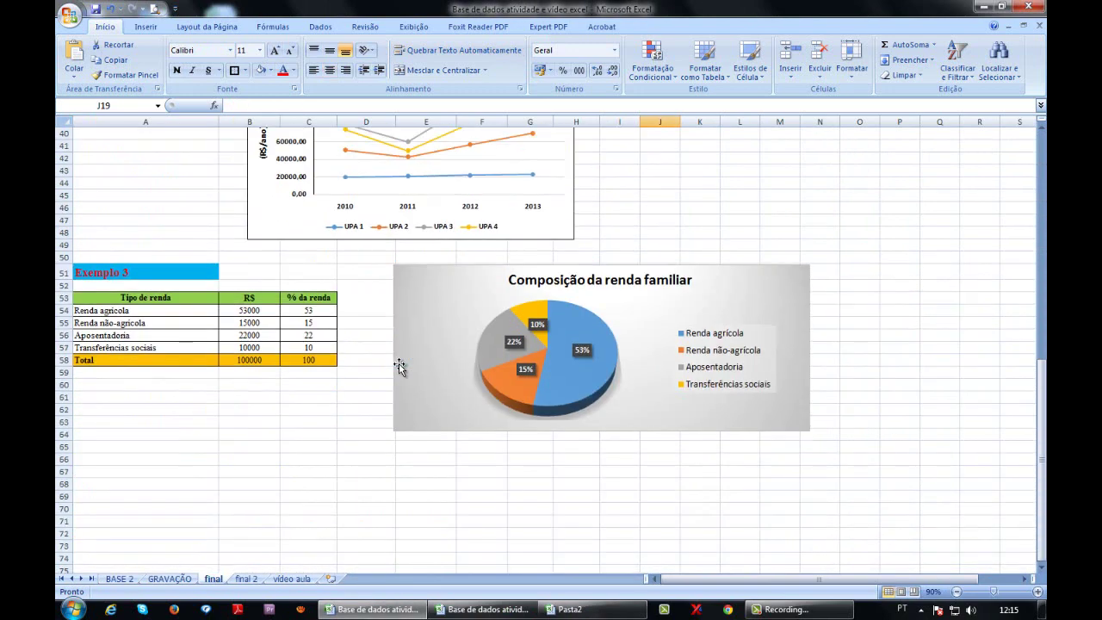
pyautogui.scroll(11, 400, 366)
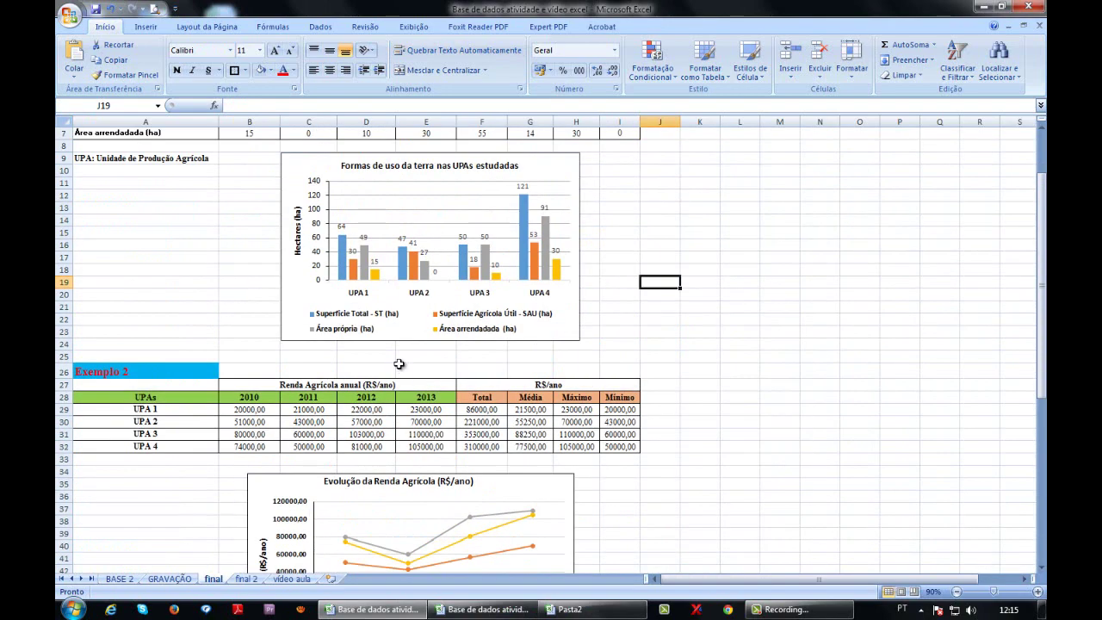
pyautogui.scroll(-9, 400, 365)
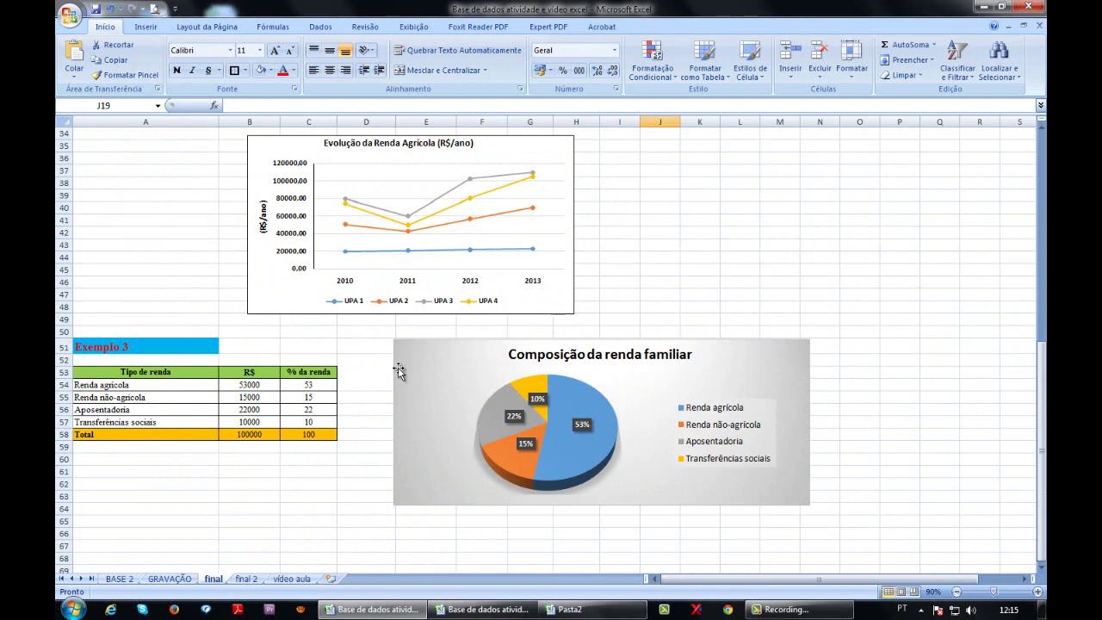
# - On the GRAVAÇÃO sheet, insert the SOMA function over B4:E4 in F4 to total the Superfície Total row
pyautogui.click(167, 576)
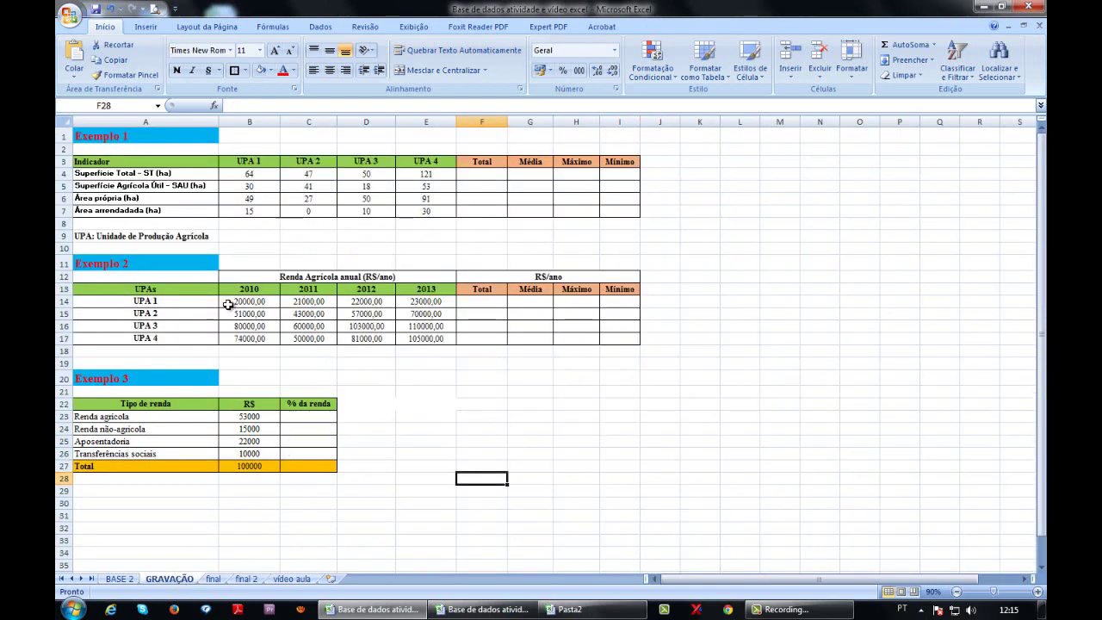
pyautogui.click(479, 173)
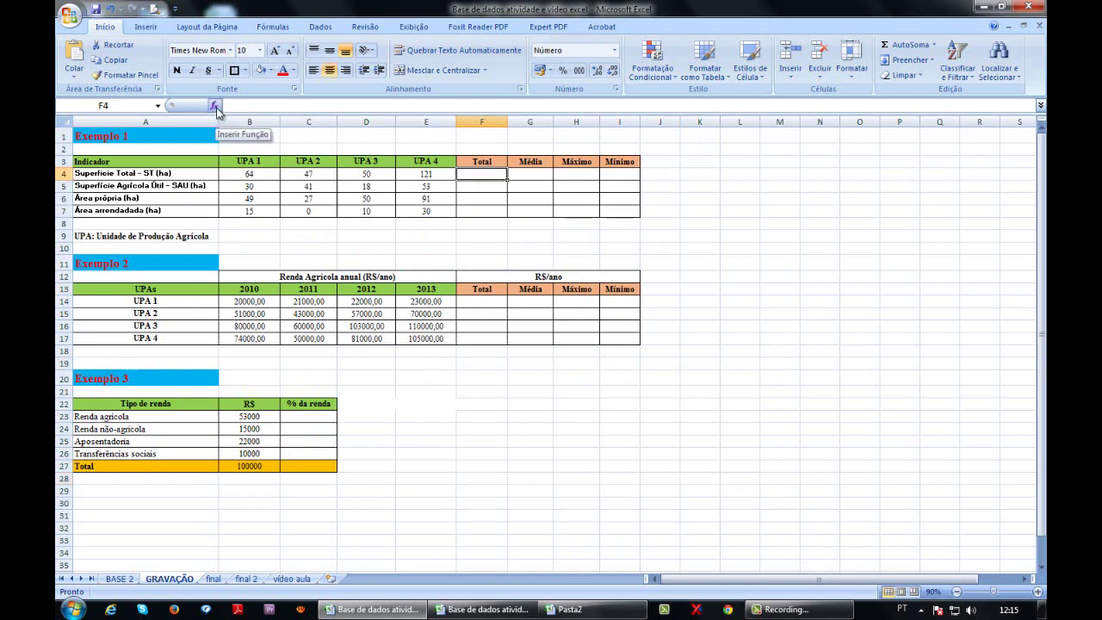
pyautogui.click(216, 107)
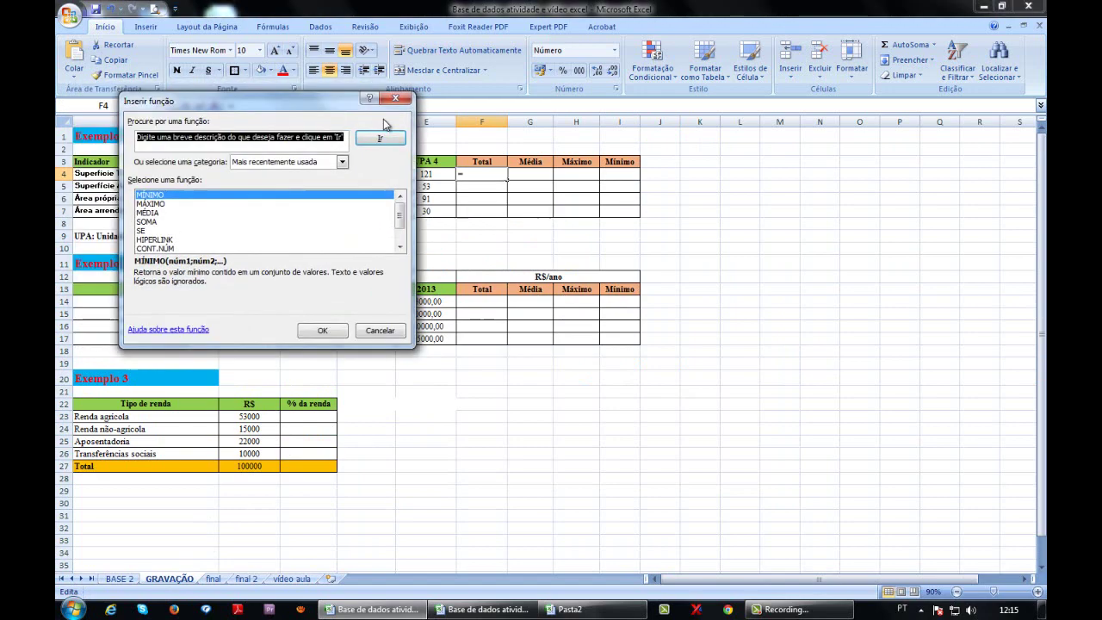
pyautogui.doubleClick(345, 248)
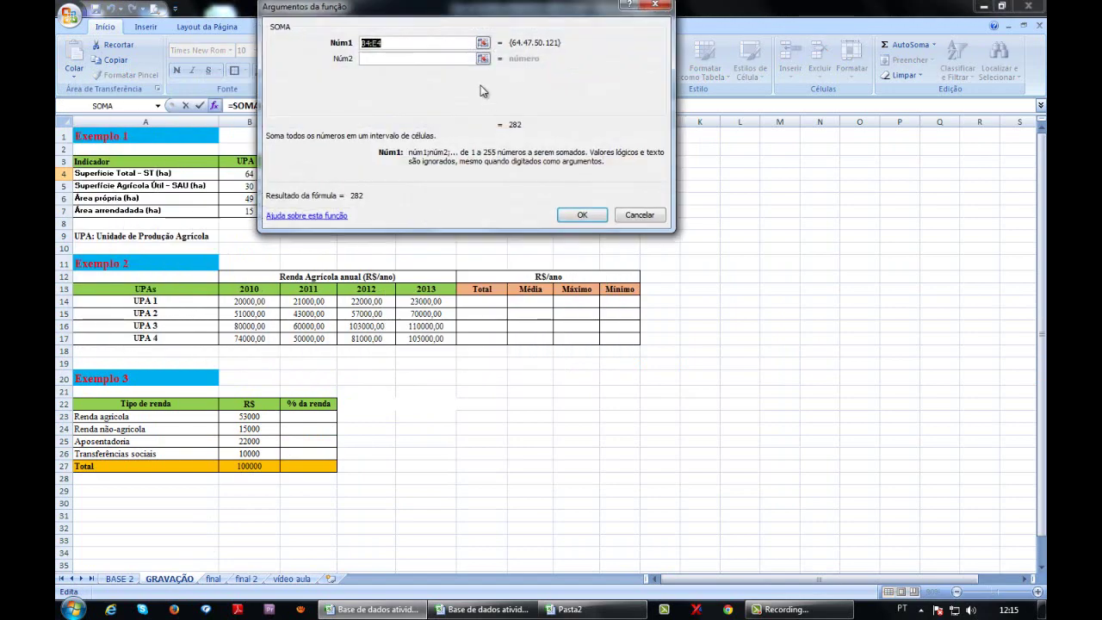
pyautogui.click(483, 45)
pyautogui.moveTo(428, 177); pyautogui.dragTo(257, 174)
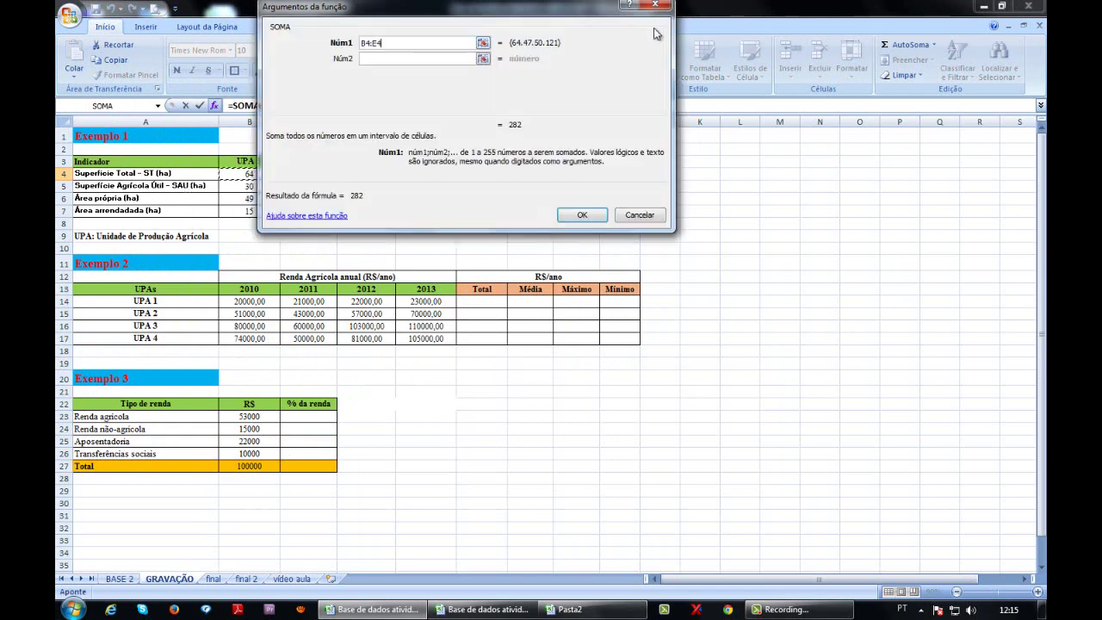
pyautogui.click(662, 24)
pyautogui.click(583, 213)
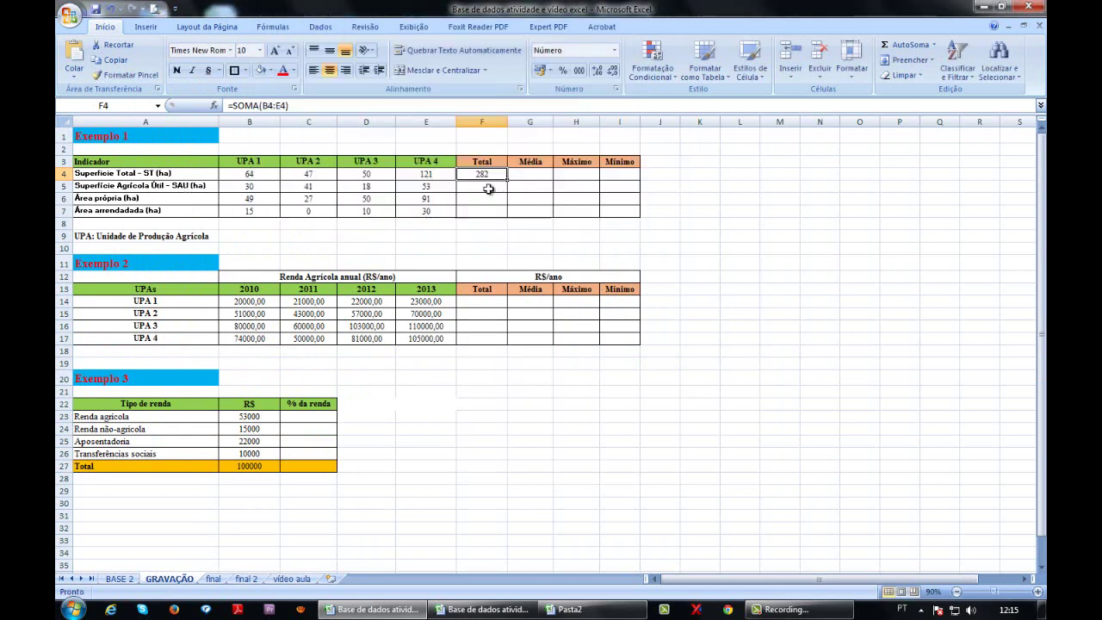
# - Enter the formula =SOMA(B5:E5) in F5 to total the Superfície Agrícola Útil row
pyautogui.click(488, 188)
pyautogui.write('=')
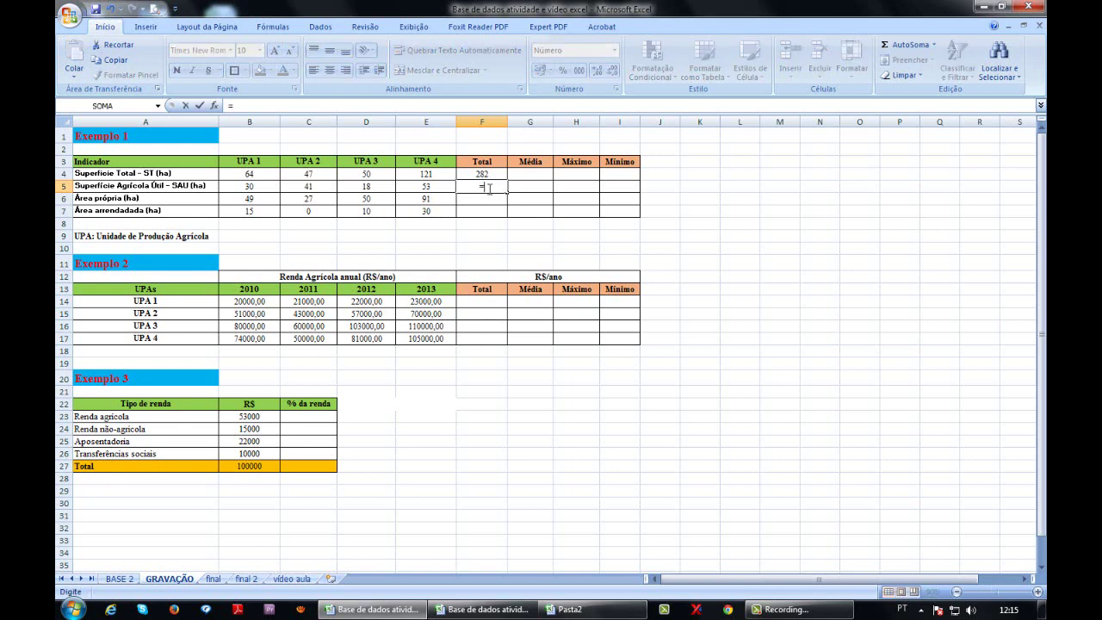
pyautogui.write('som')
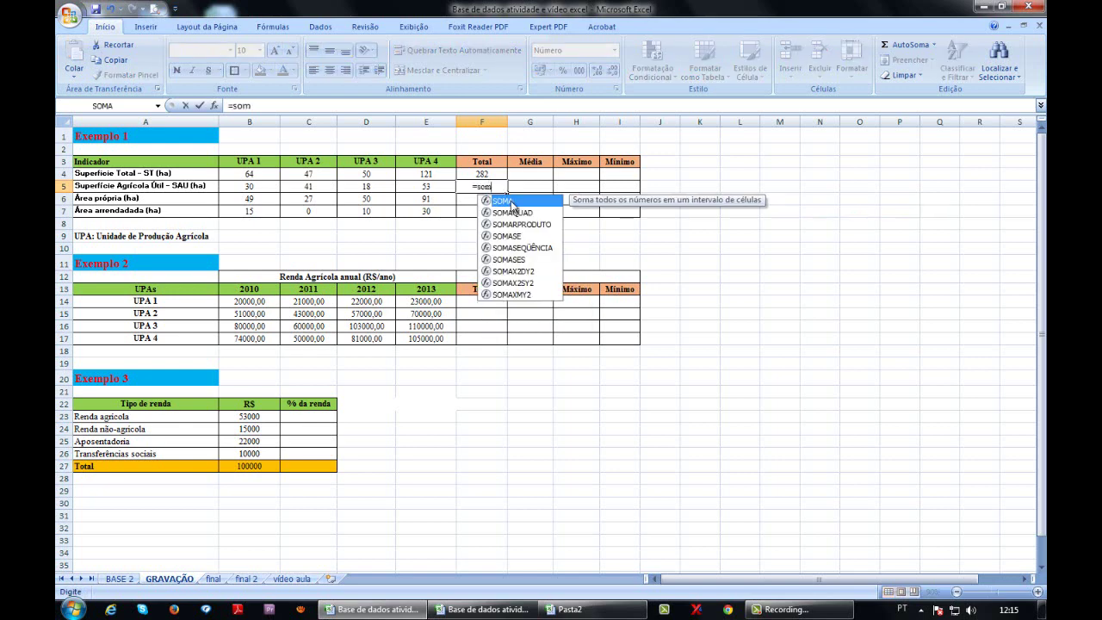
pyautogui.doubleClick(512, 201)
pyautogui.moveTo(431, 186); pyautogui.dragTo(264, 189)
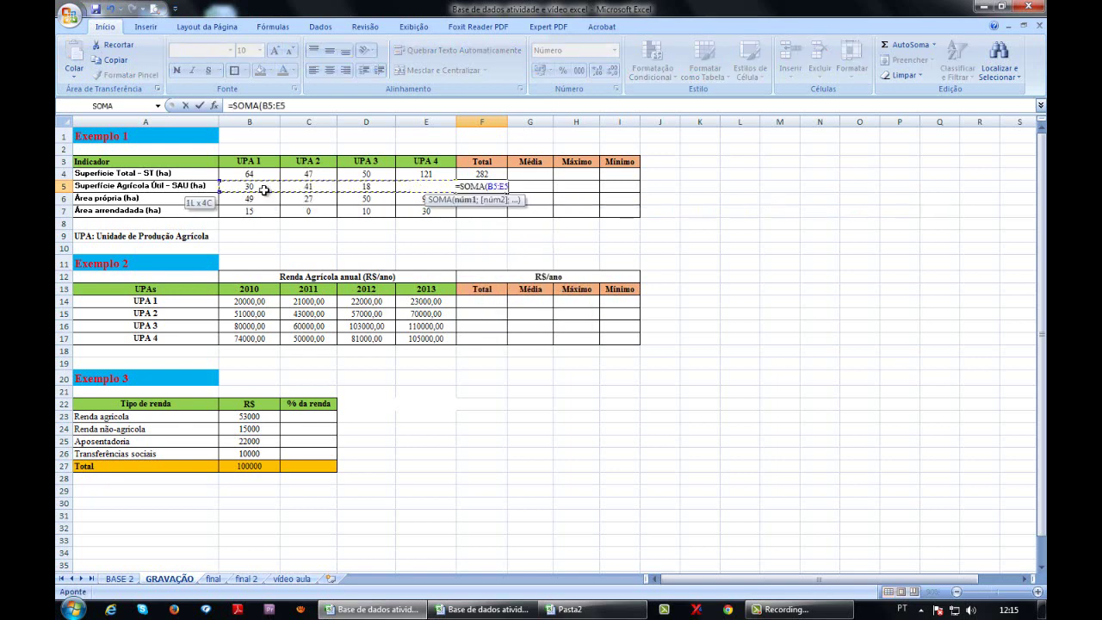
pyautogui.write(')')
pyautogui.press('Return')
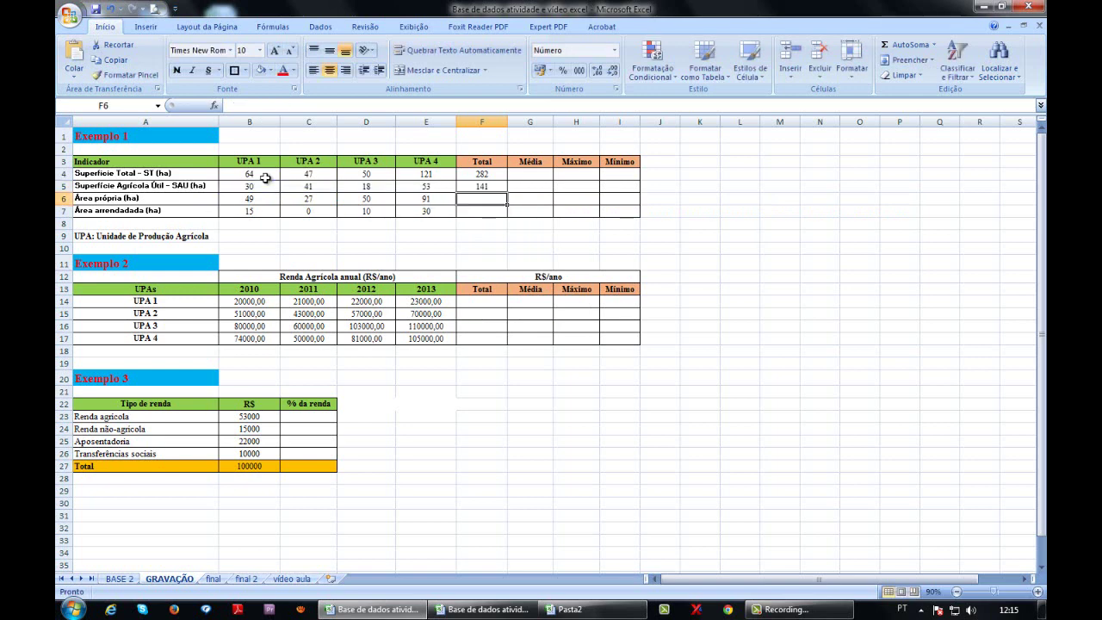
# - Copy the total formula from F5 into F6:F7 for the Área própria and Área arrendada rows
pyautogui.press('Up')
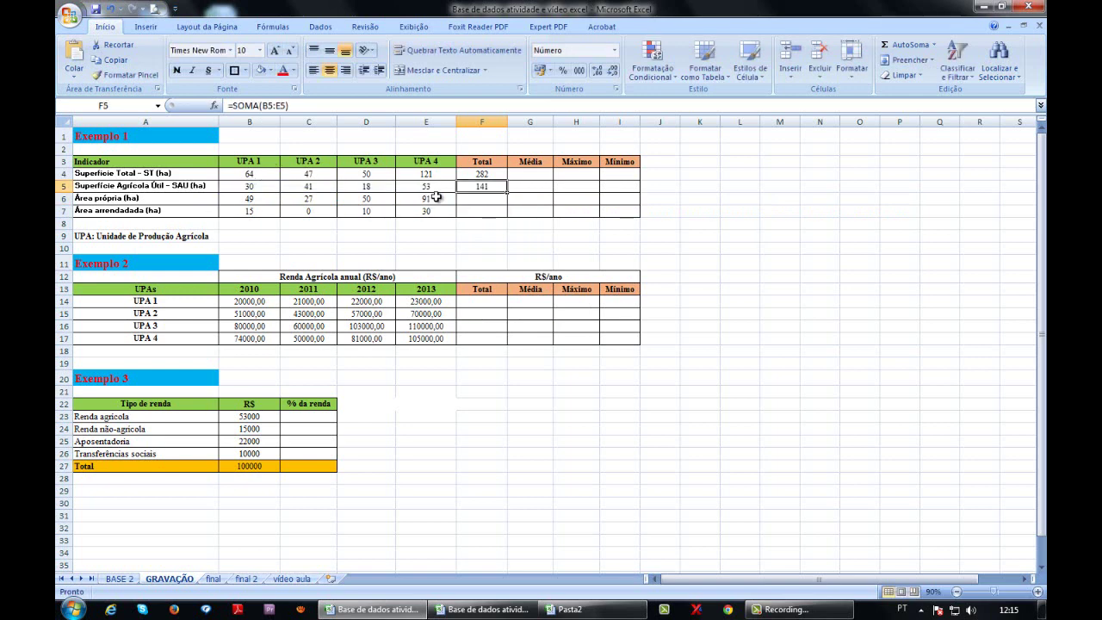
pyautogui.rightClick(472, 198)
pyautogui.click(516, 231)
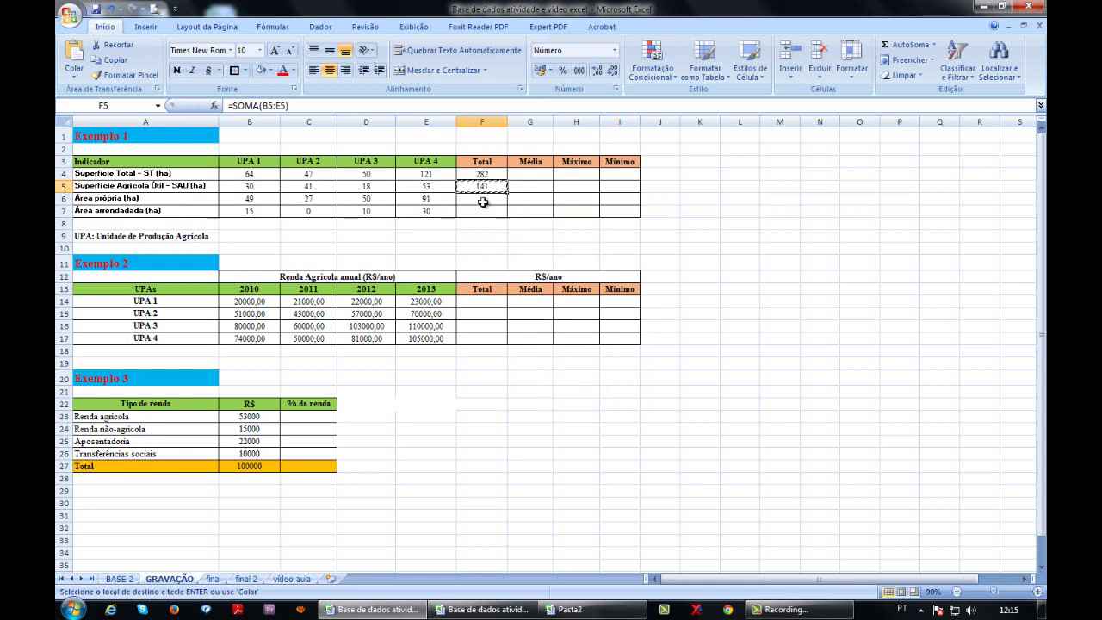
pyautogui.moveTo(496, 202); pyautogui.dragTo(485, 211)
pyautogui.rightClick(496, 215)
pyautogui.click(529, 249)
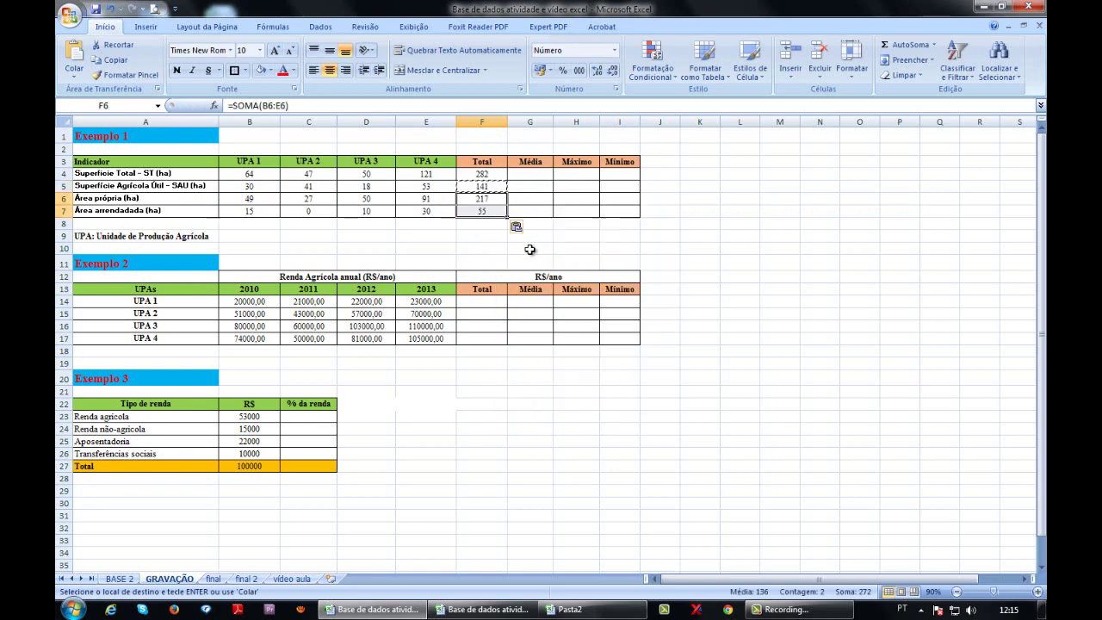
pyautogui.press('Escape')
# - Copy the total formulas from F4:F7 into the Exemplo 2 Total column starting at F14, and check the formula in F14
pyautogui.moveTo(487, 173); pyautogui.dragTo(494, 207)
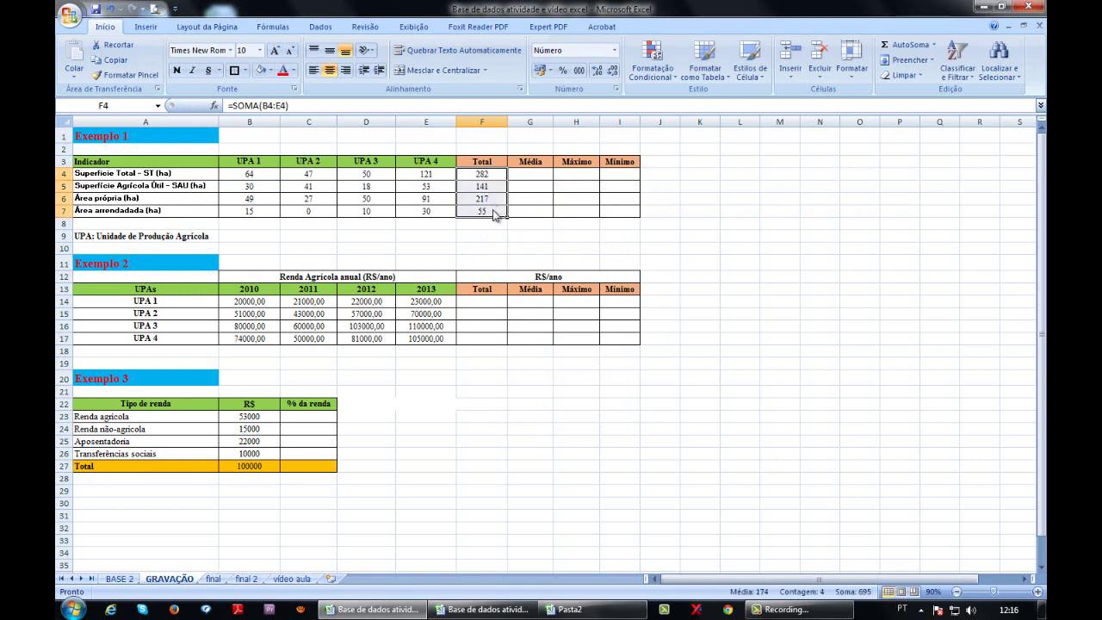
pyautogui.rightClick(494, 213)
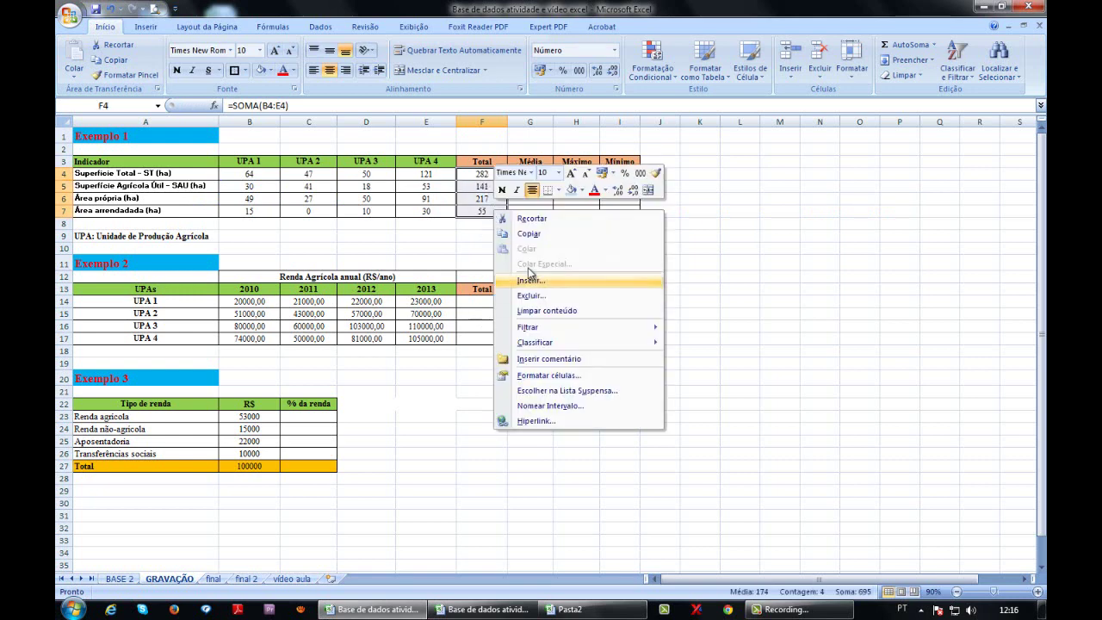
pyautogui.click(529, 235)
pyautogui.click(487, 303)
pyautogui.rightClick(487, 303)
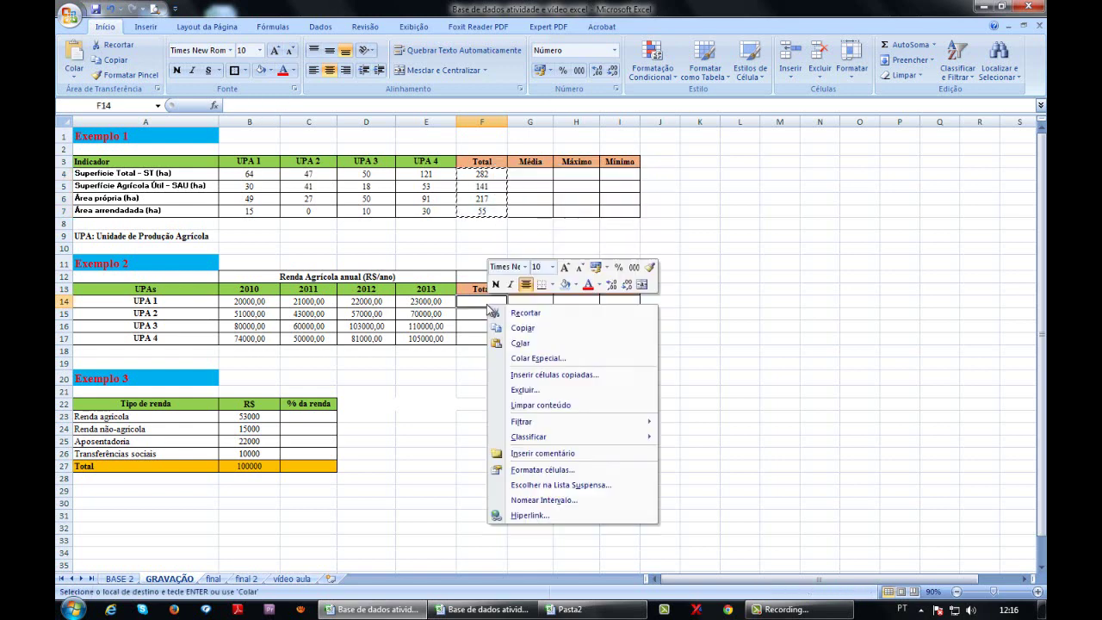
pyautogui.click(521, 338)
pyautogui.doubleClick(486, 301)
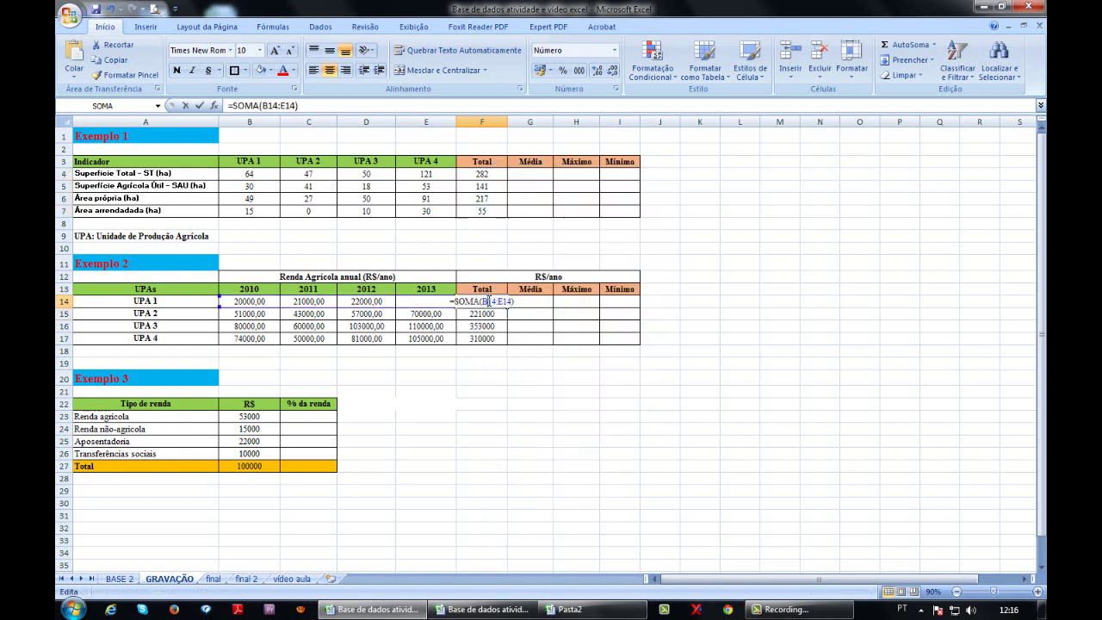
pyautogui.press('Escape')
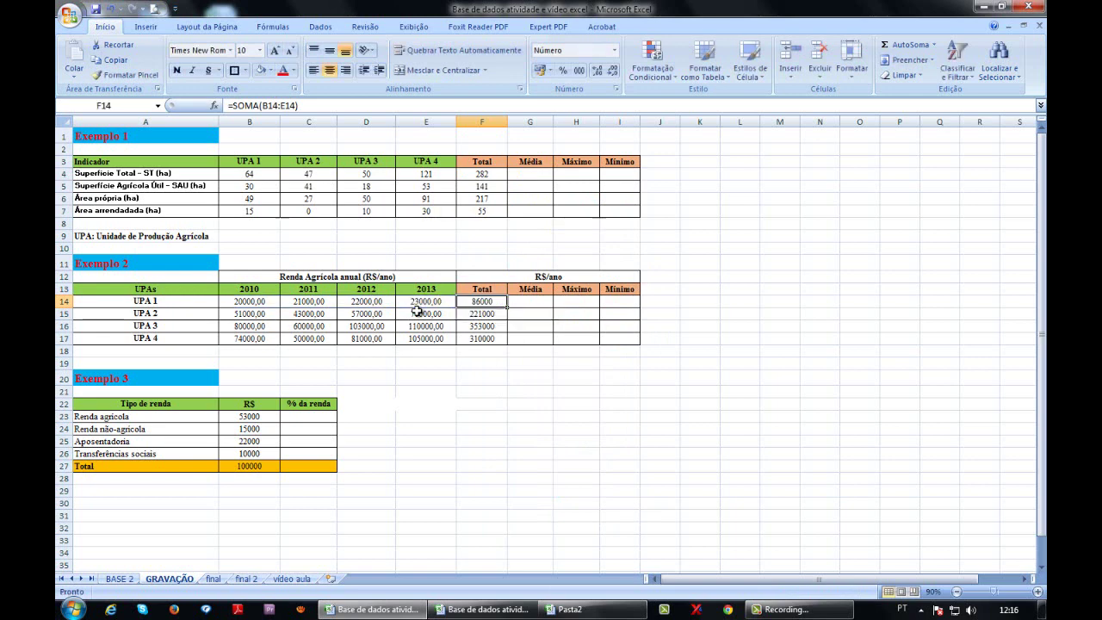
# - Enter the formula =MÉDIA(B4:E4) in G4 to average the Superfície Total row
pyautogui.click(493, 173)
pyautogui.click(536, 172)
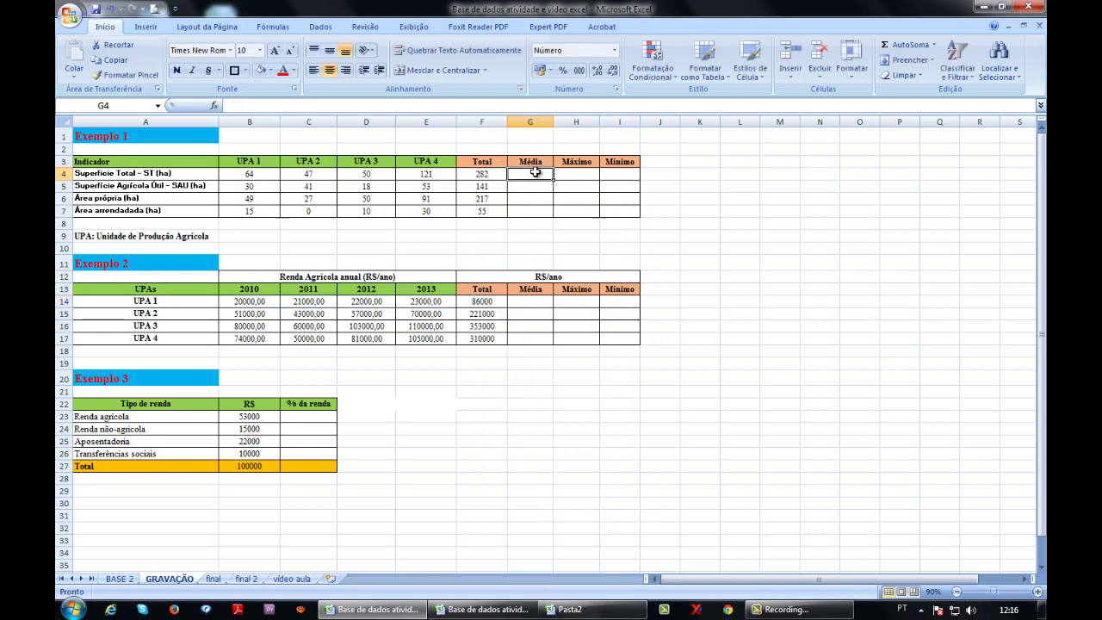
pyautogui.write('=média(')
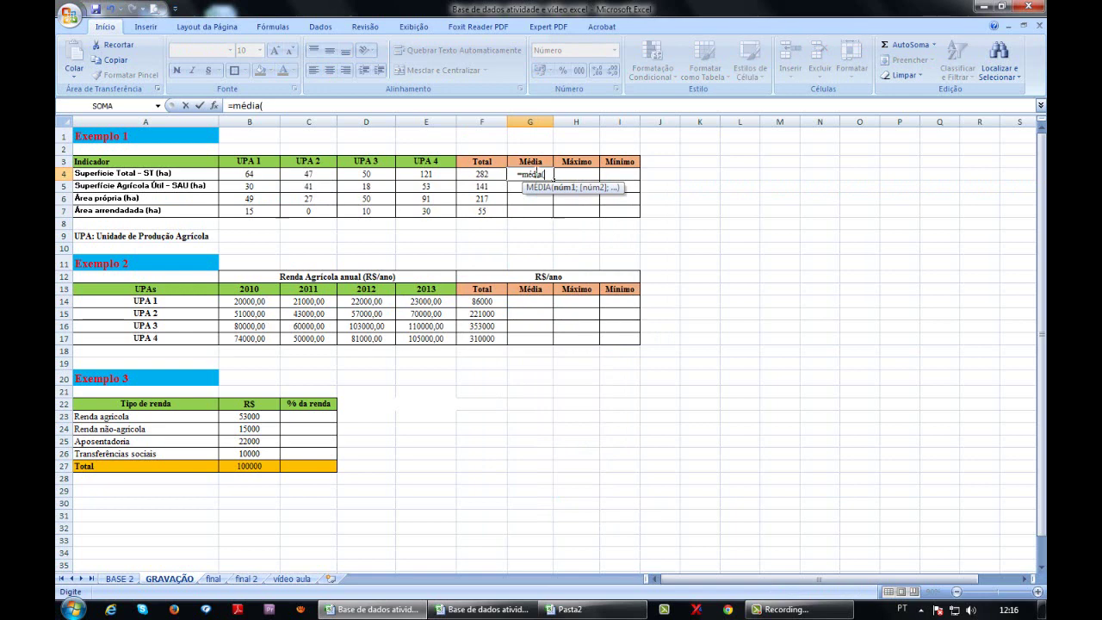
pyautogui.moveTo(456, 174); pyautogui.dragTo(226, 176)
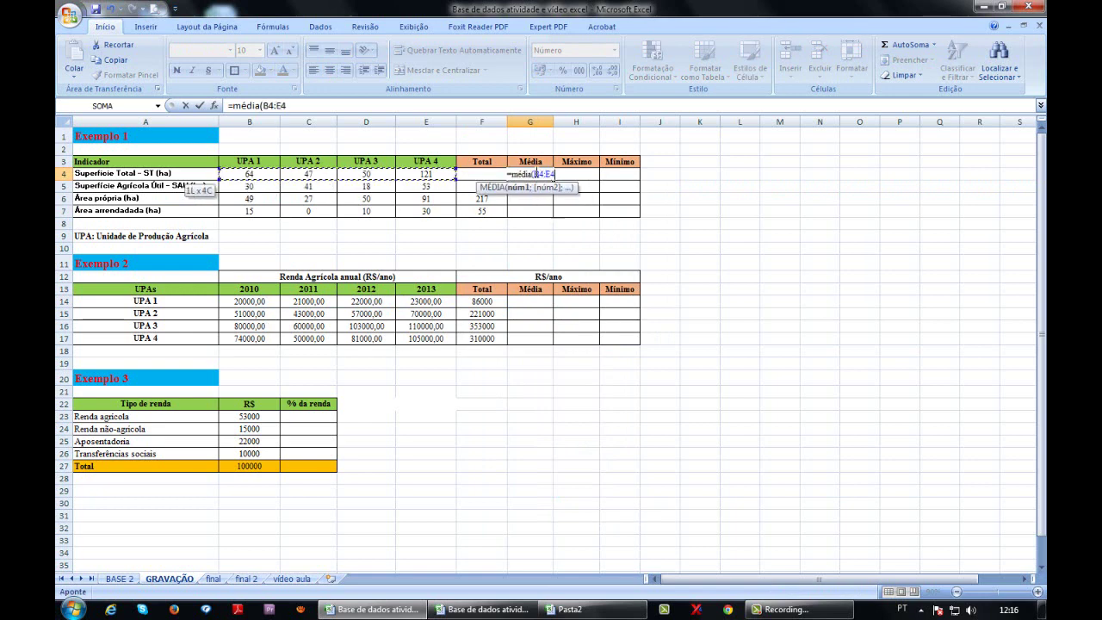
pyautogui.write(')')
pyautogui.press('Return')
# - Copy the average formula from G4 into G5:G7 for the remaining Exemplo 1 indicators
pyautogui.hotkey('ctrl', 'c')
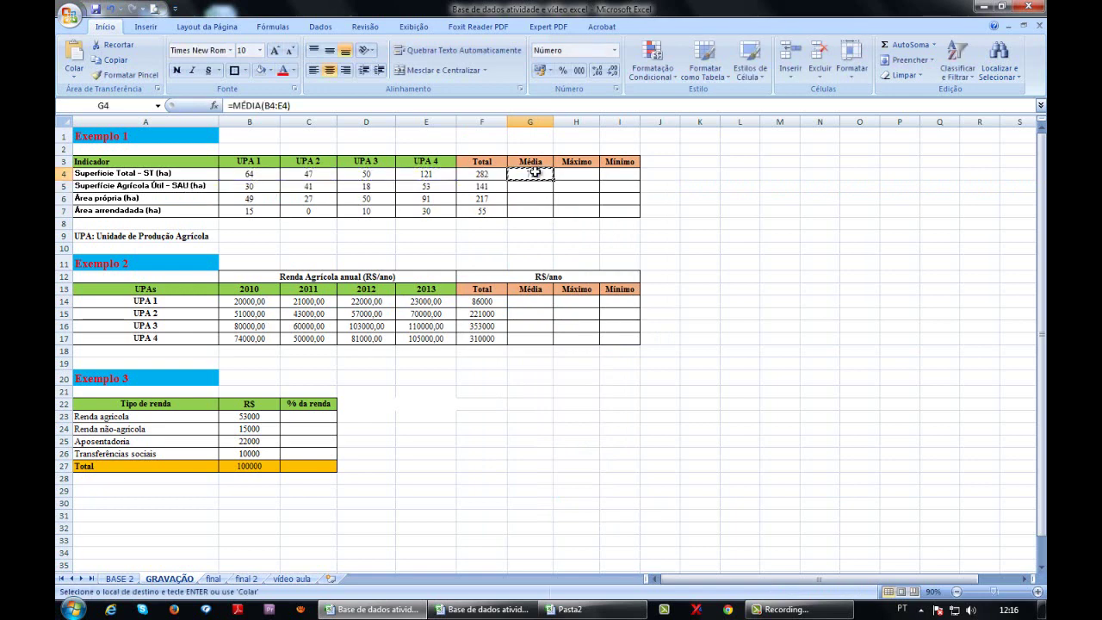
pyautogui.rightClick(536, 173)
pyautogui.click(569, 195)
pyautogui.moveTo(529, 188); pyautogui.dragTo(527, 212)
pyautogui.press('Return')
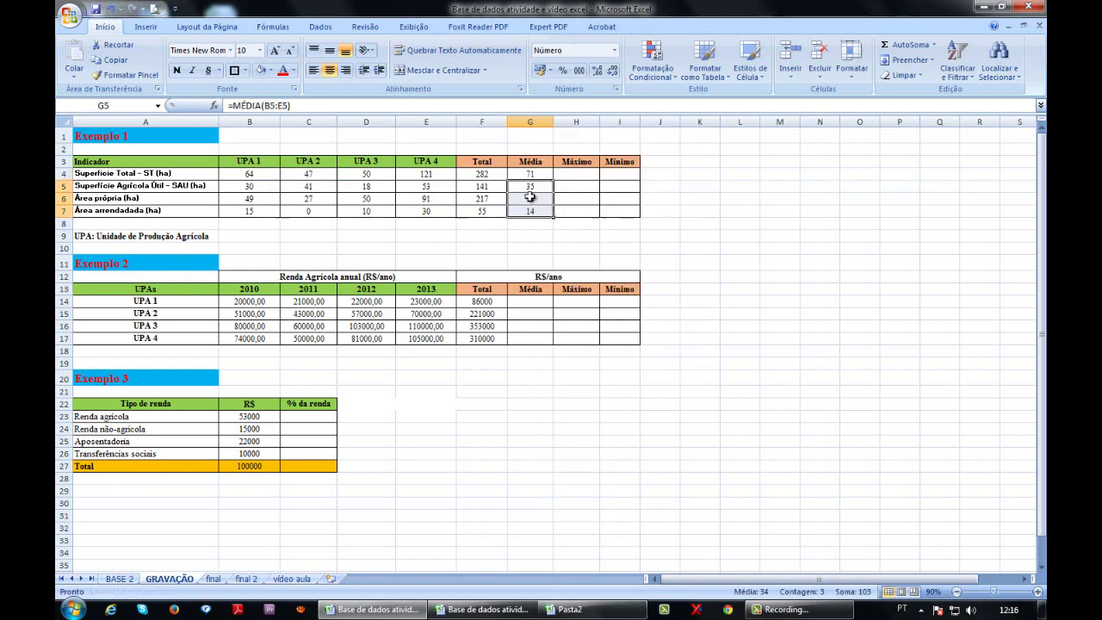
pyautogui.moveTo(529, 173); pyautogui.dragTo(530, 211)
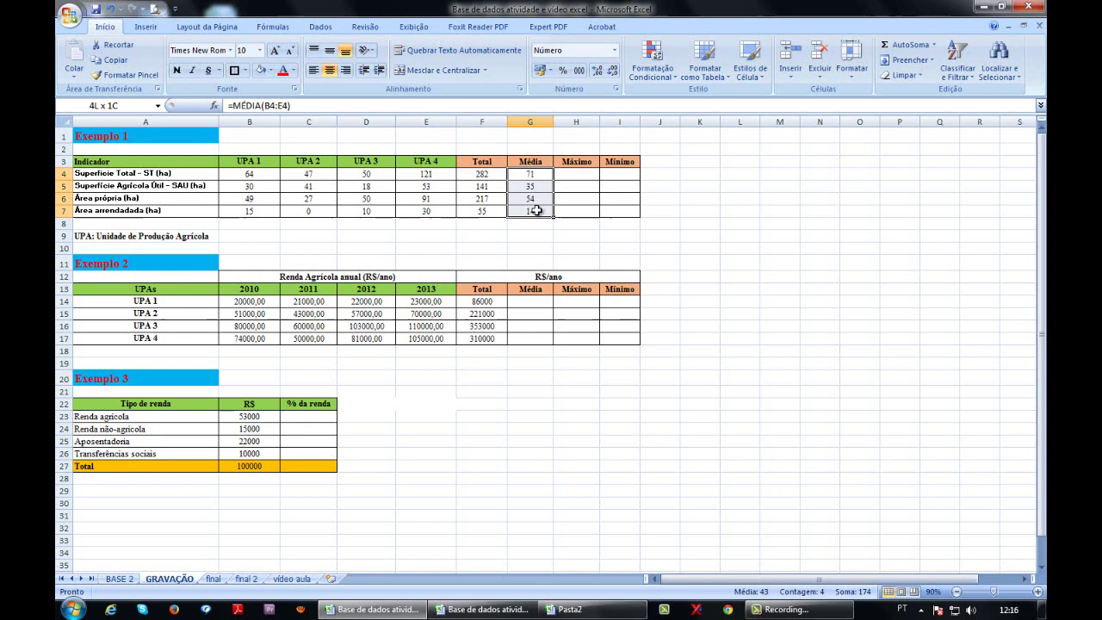
# - Enter the formula =MÉDIA(B14:E14) in G14 to average UPA 1's annual income in Exemplo 2
pyautogui.click(539, 298)
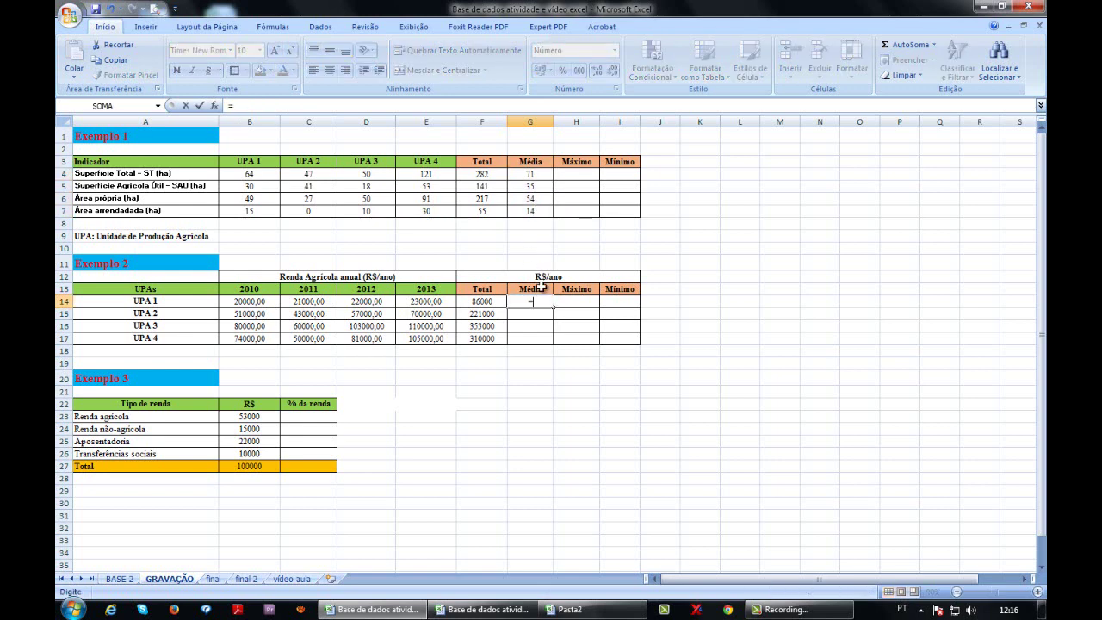
pyautogui.write('=média')
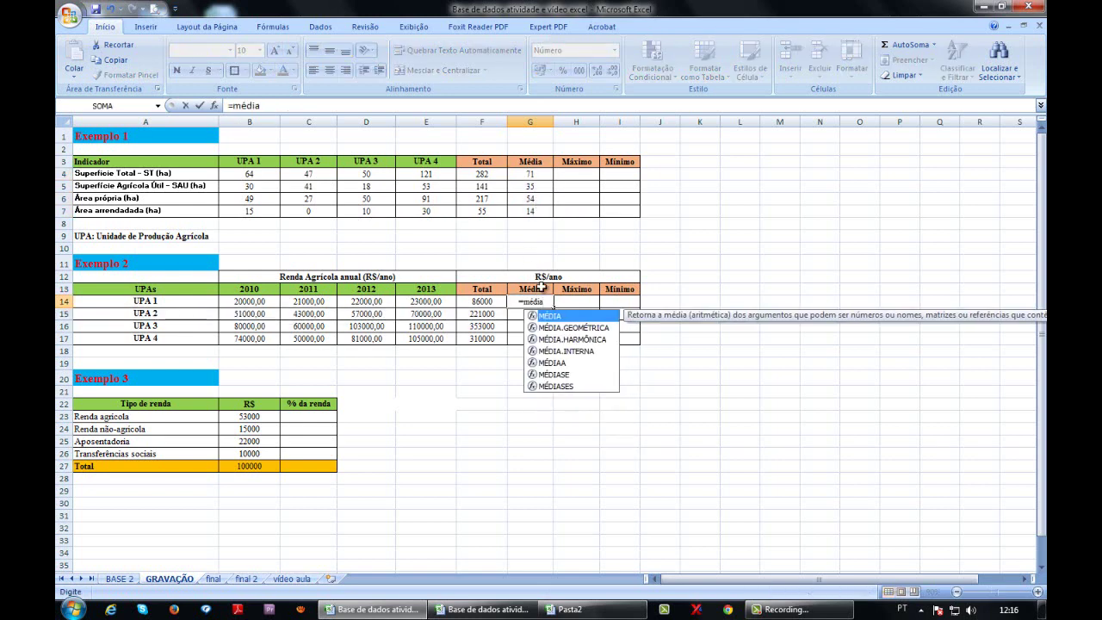
pyautogui.write('(')
pyautogui.moveTo(427, 301); pyautogui.dragTo(249, 302)
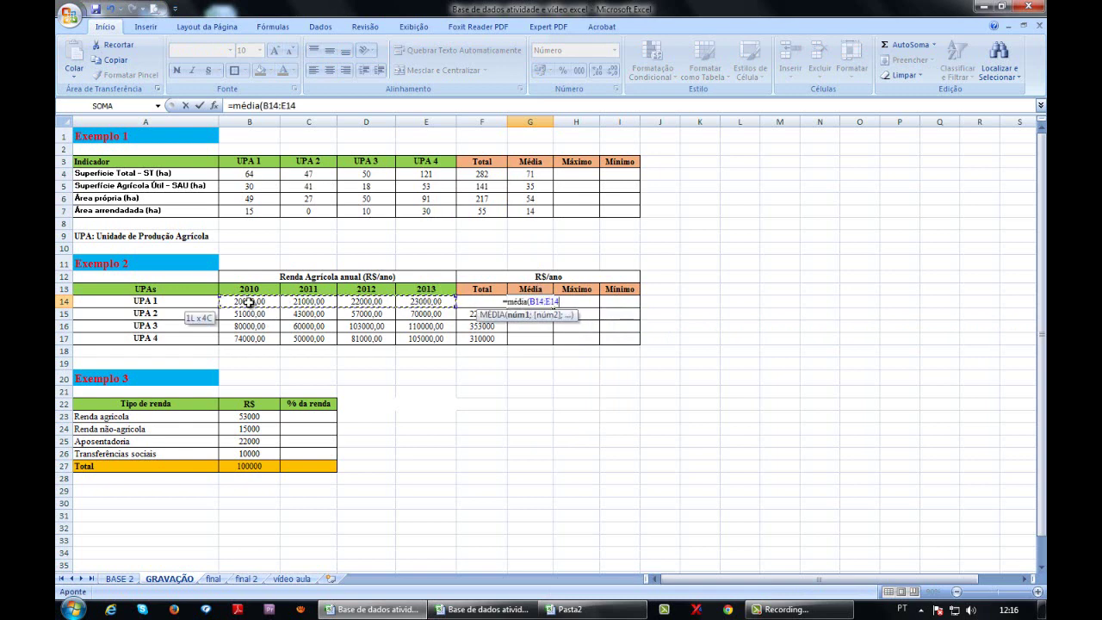
pyautogui.press('Return')
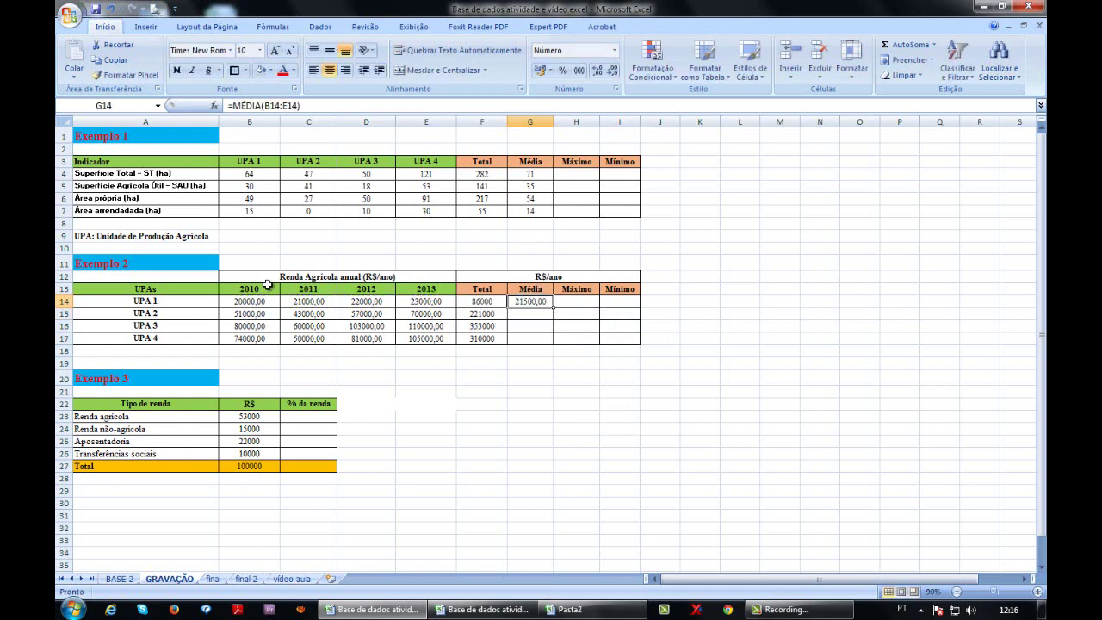
# - Copy the average formula from G14 into G15:G17 for UPA 2 to UPA 4, and review the Média column
pyautogui.hotkey('ctrl', 'c')
pyautogui.rightClick(535, 303)
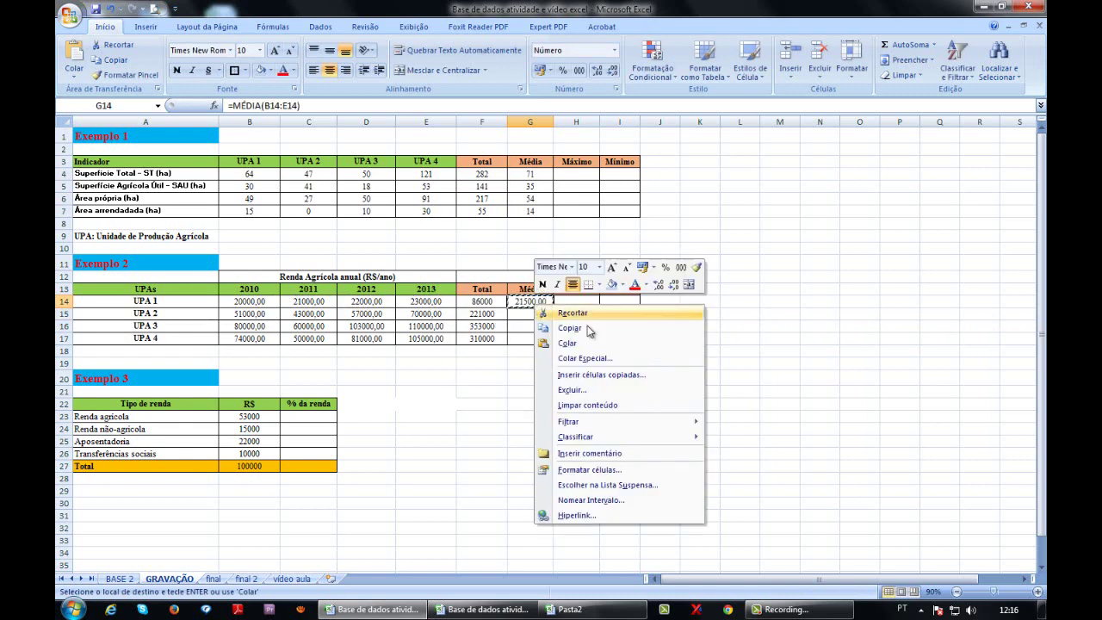
pyautogui.click(576, 328)
pyautogui.moveTo(535, 314); pyautogui.dragTo(539, 338)
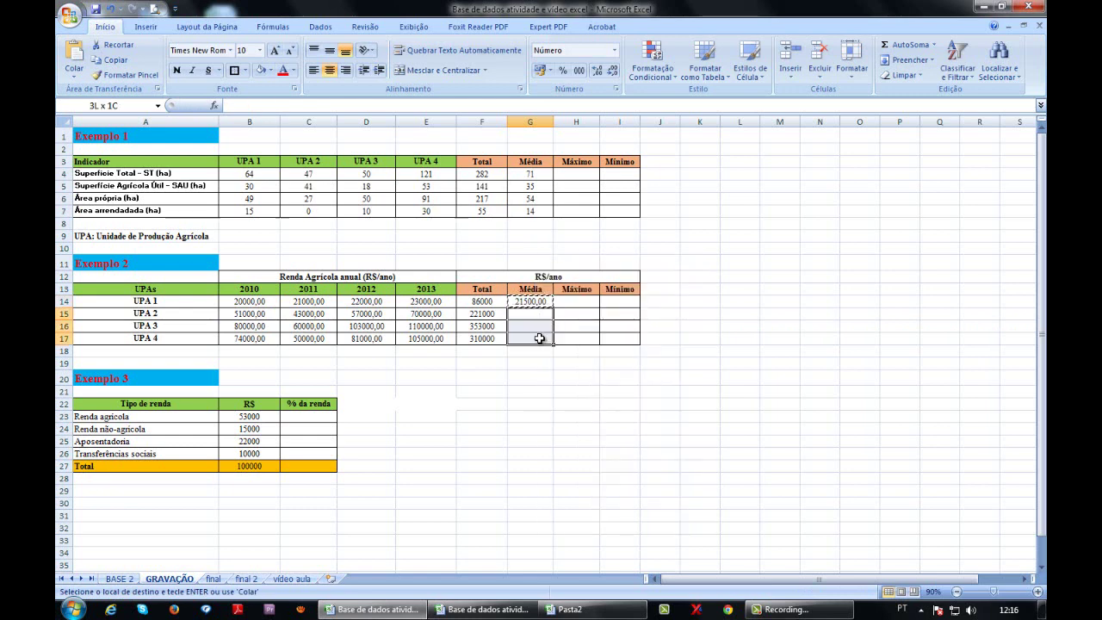
pyautogui.press('Return')
pyautogui.press('Up')
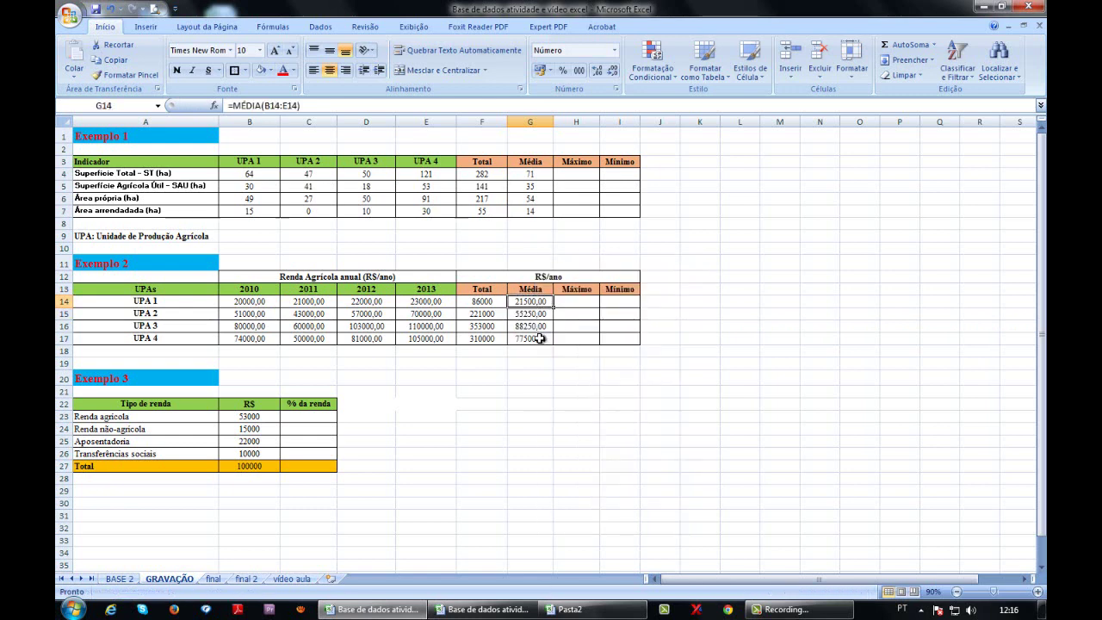
pyautogui.press('Up')
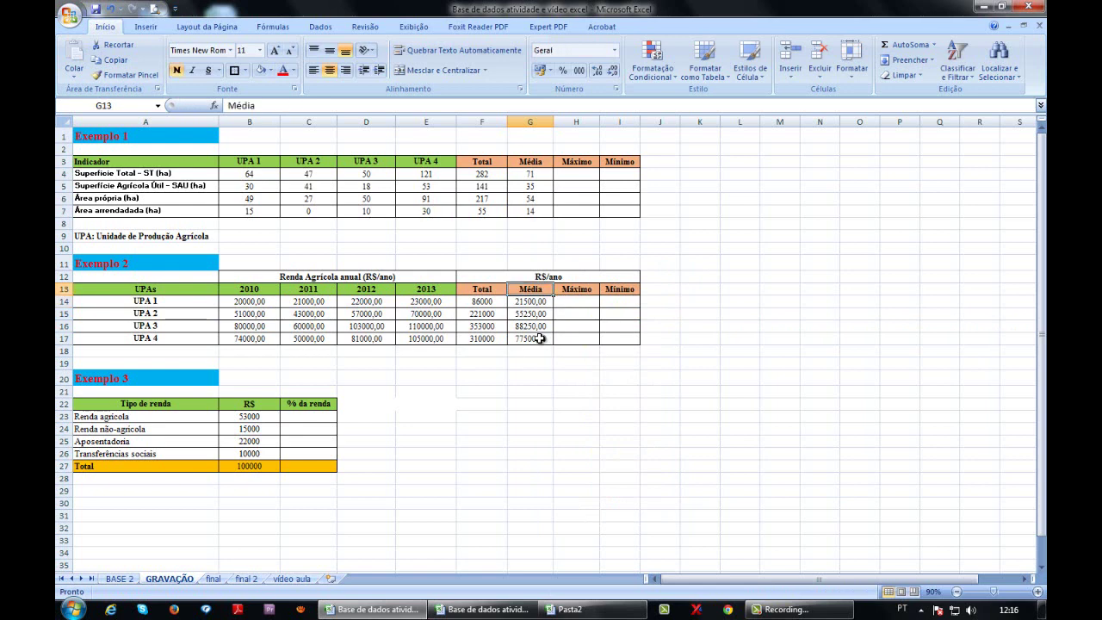
pyautogui.press('Down')
pyautogui.hotkey('shift', 'Down')
pyautogui.hotkey('shift', 'Down')
pyautogui.hotkey('shift', 'Down')
pyautogui.press('Up')
# - Enter the formula =MÁXIMO(B4:E4) in H4 for the maximum of the Superfície Total row
pyautogui.click(577, 173)
pyautogui.write('=')
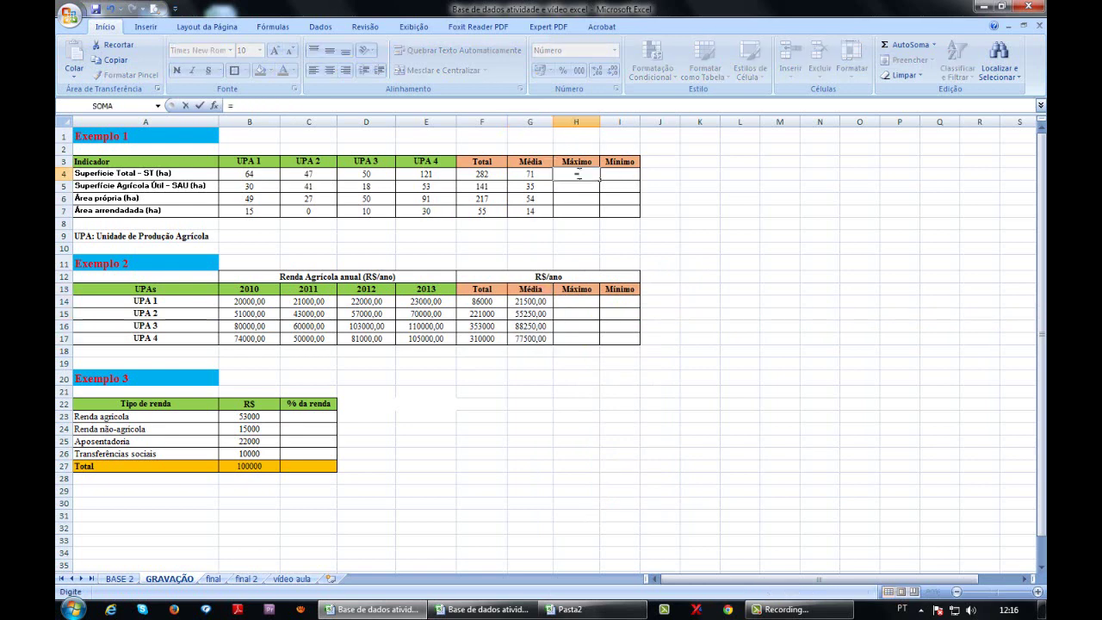
pyautogui.write('máximo')
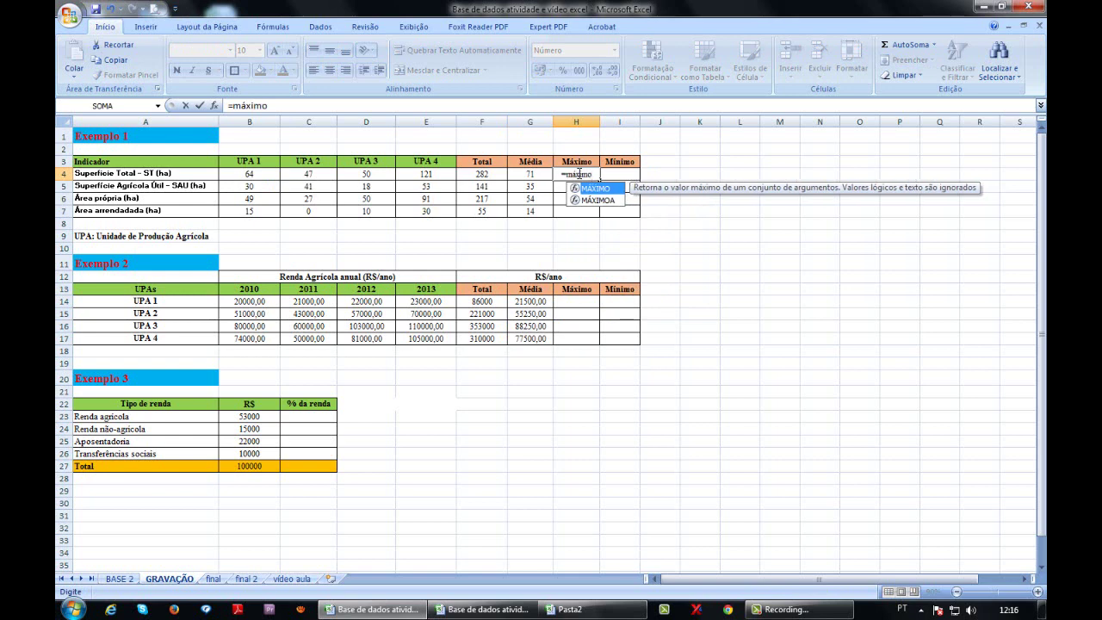
pyautogui.write('(')
pyautogui.moveTo(415, 175); pyautogui.dragTo(257, 177)
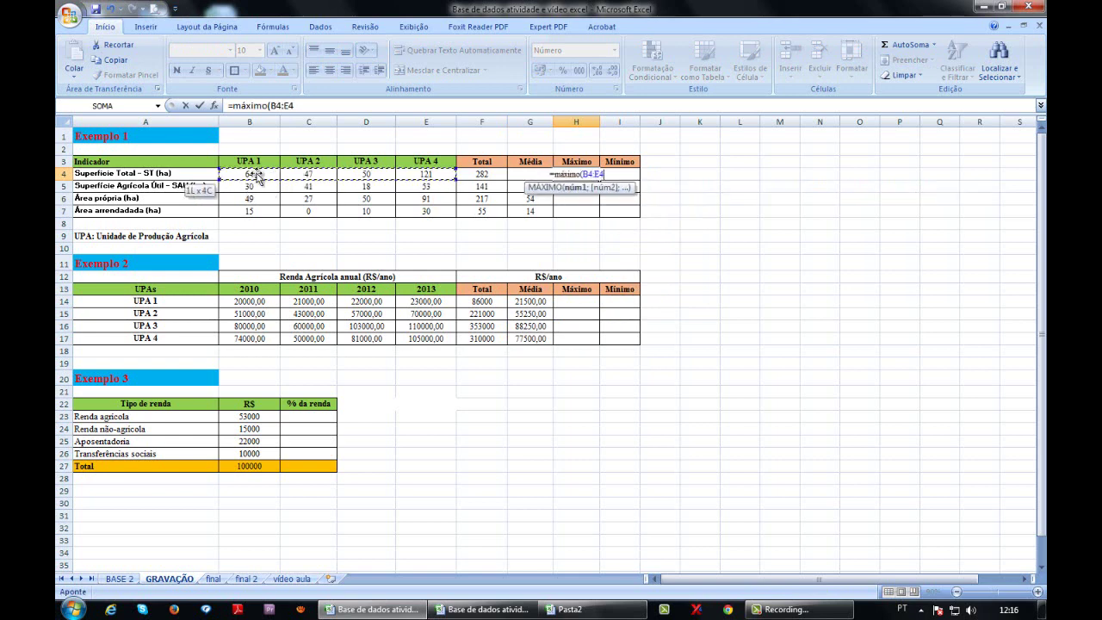
pyautogui.press('Tab')
# - Enter the formula =MÍNIMO(B4:E4) in I4 for the minimum of the Superfície Total row
pyautogui.write('=')
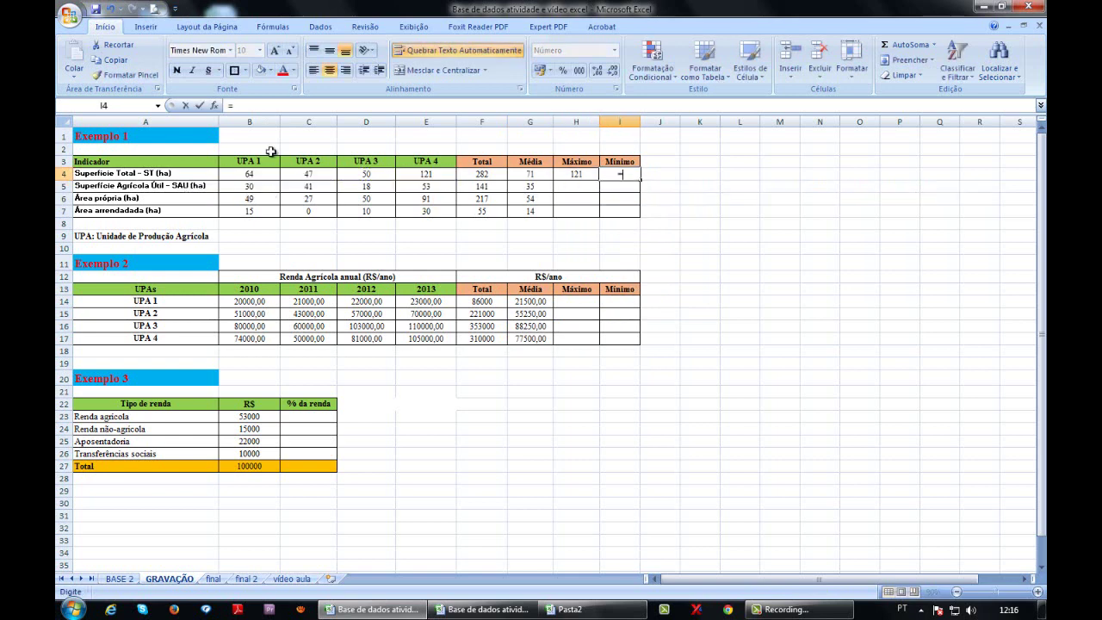
pyautogui.write('mínimo')
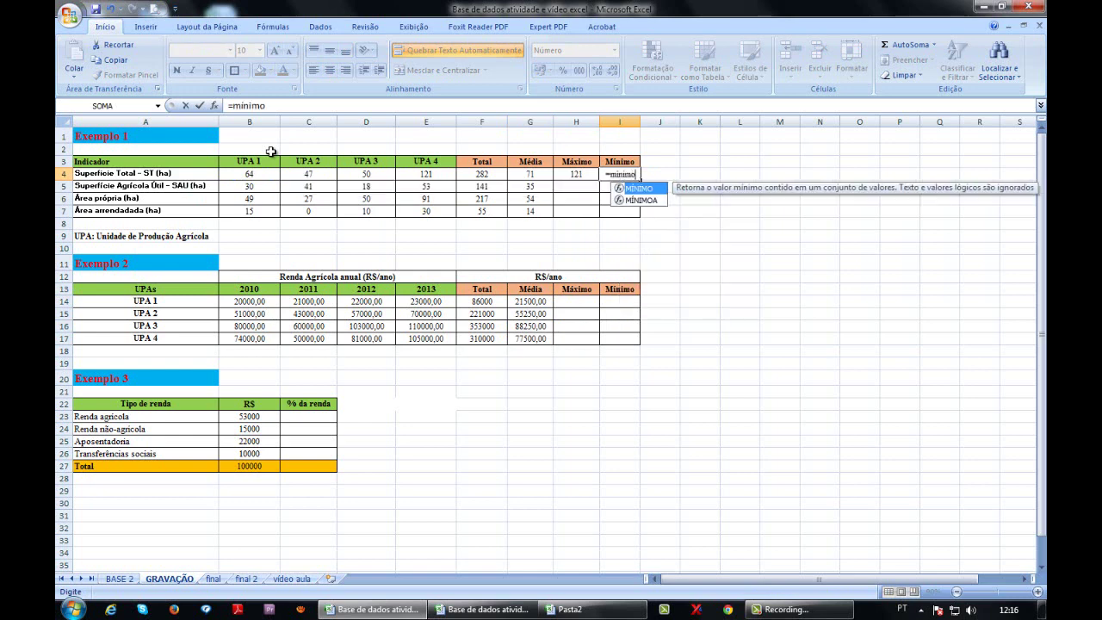
pyautogui.write('(')
pyautogui.moveTo(422, 175); pyautogui.dragTo(250, 176)
pyautogui.write(')')
pyautogui.press('Return')
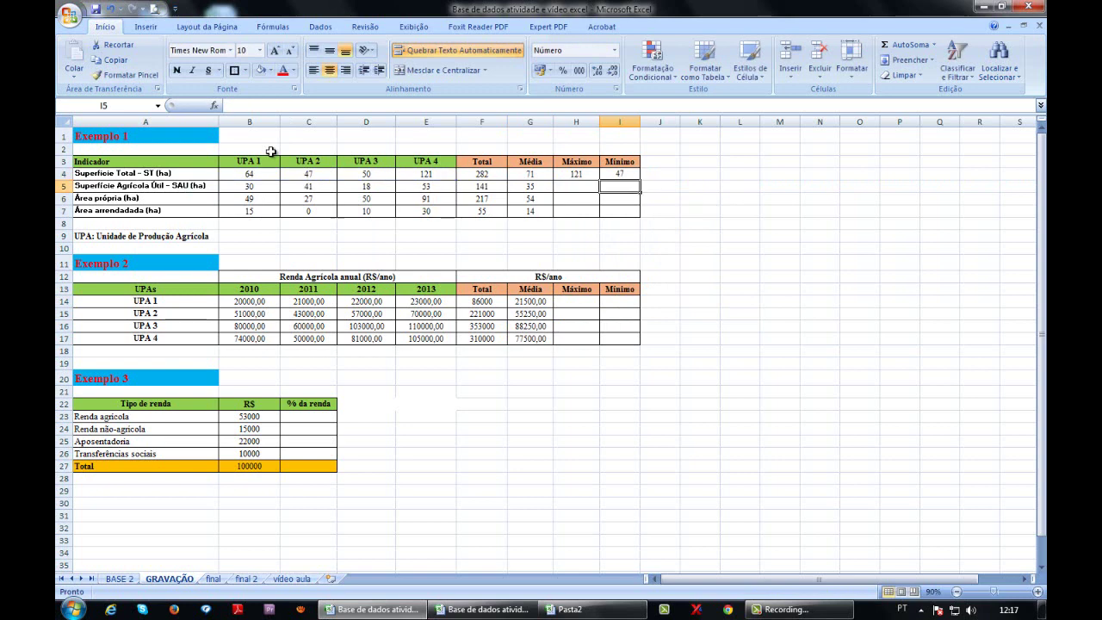
# - Copy the maximum and minimum formulas from H4:I4 into H5:I7 for the remaining Exemplo 1 indicators
pyautogui.press('Up')
pyautogui.press('Left')
pyautogui.hotkey('shift', 'Right')
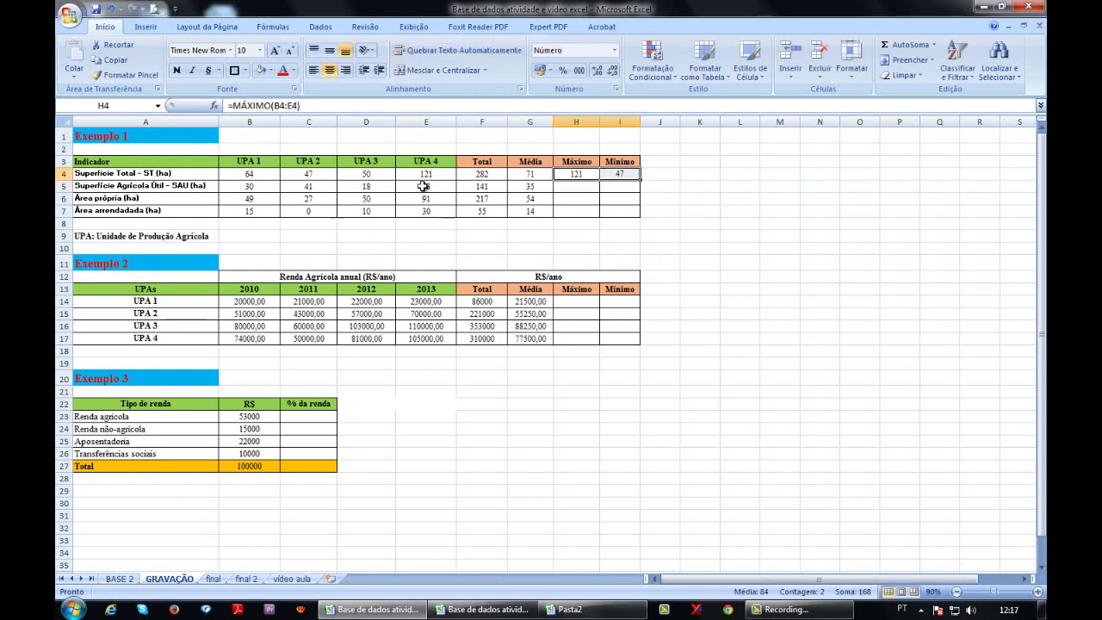
pyautogui.rightClick(622, 180)
pyautogui.click(656, 202)
pyautogui.moveTo(573, 187); pyautogui.dragTo(617, 211)
pyautogui.press('Return')
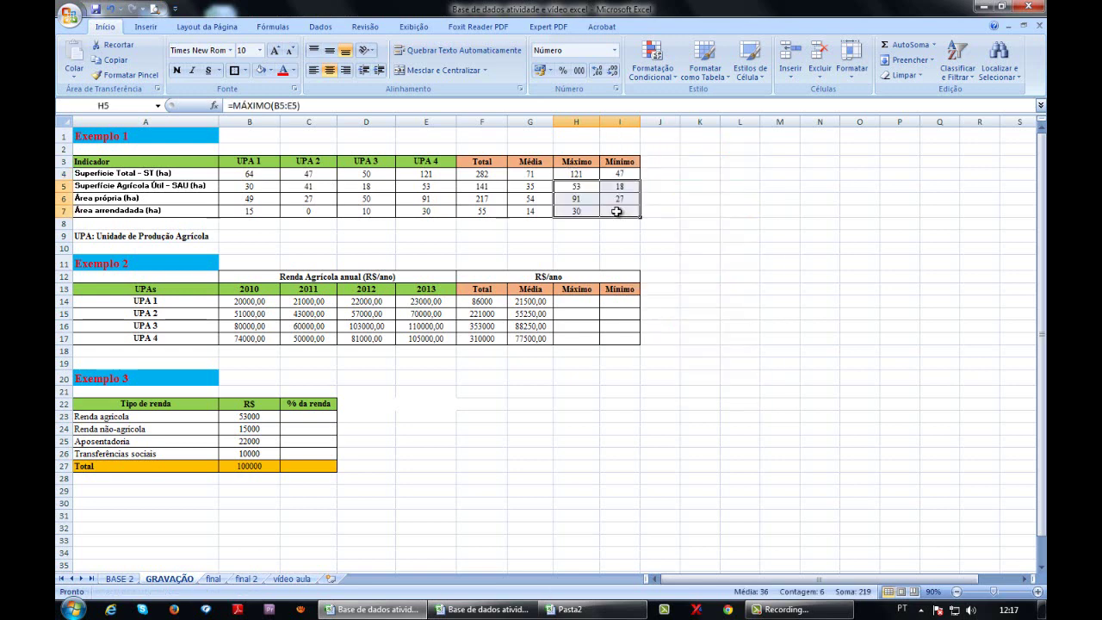
# - Compare the maximum in H4 with the UPA 4 value in E4, and the minimum in I7 with the UPA 2 value in C7
pyautogui.press('Up')
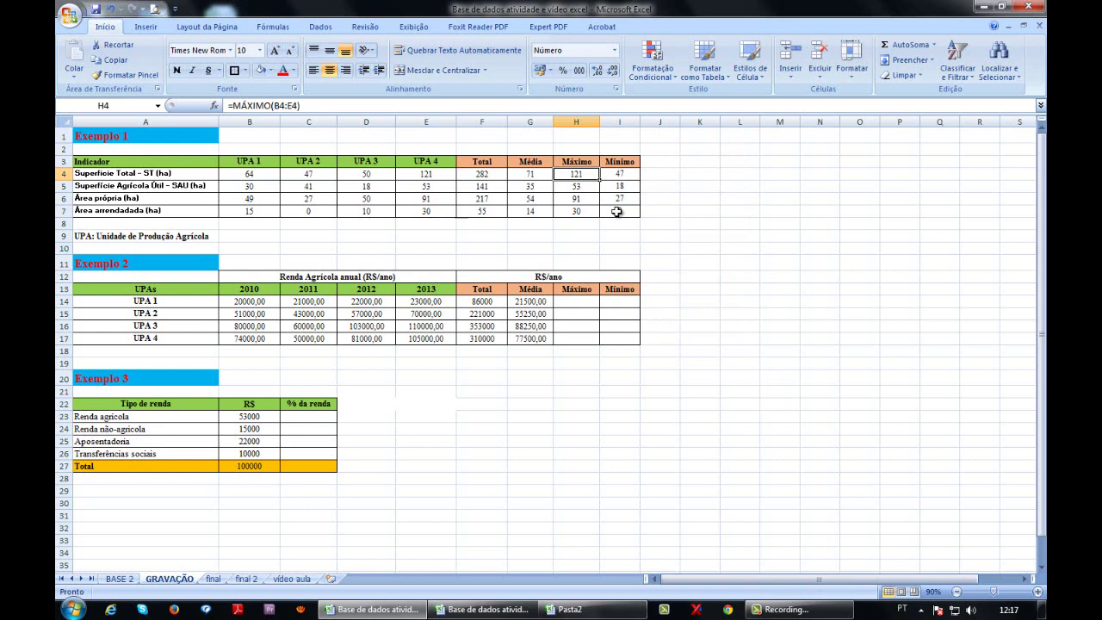
pyautogui.click(440, 177)
pyautogui.click(593, 181)
pyautogui.click(446, 178)
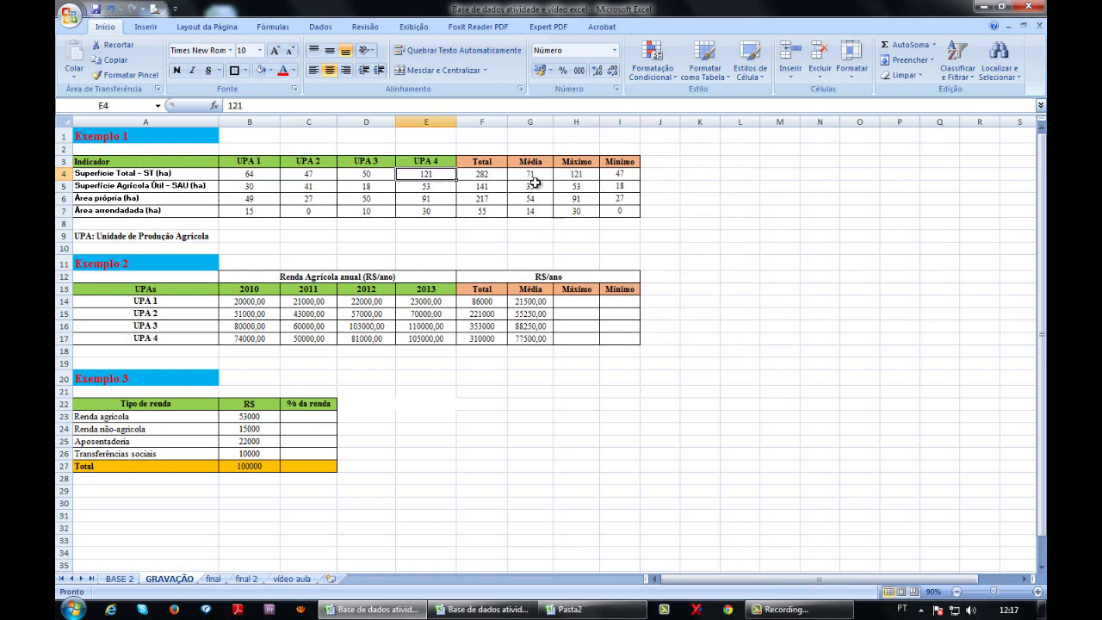
pyautogui.click(582, 176)
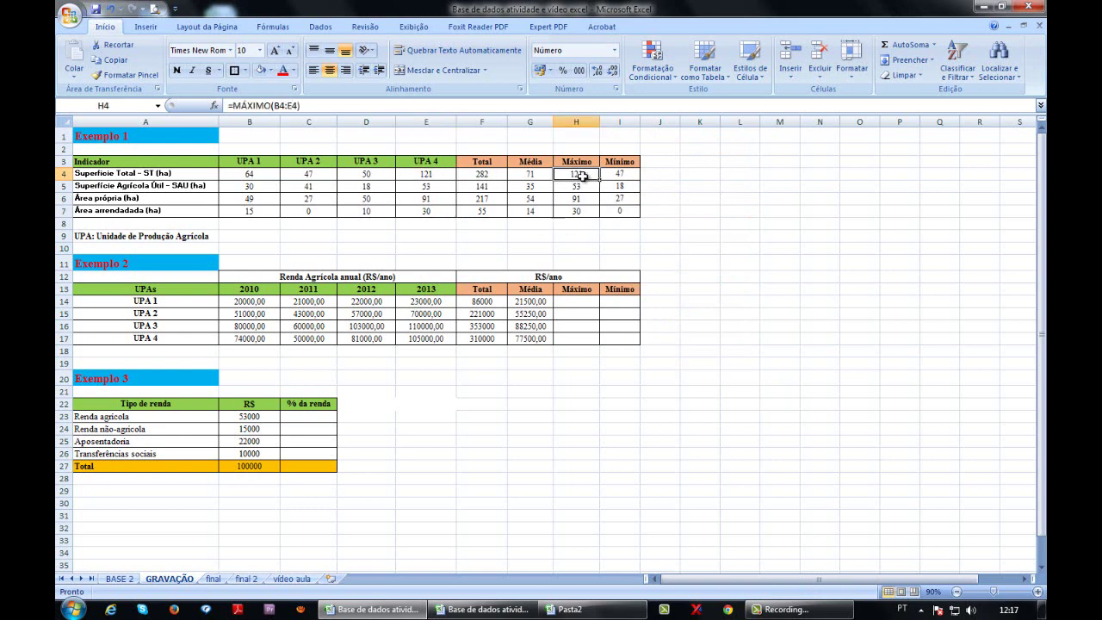
pyautogui.click(620, 210)
pyautogui.click(306, 214)
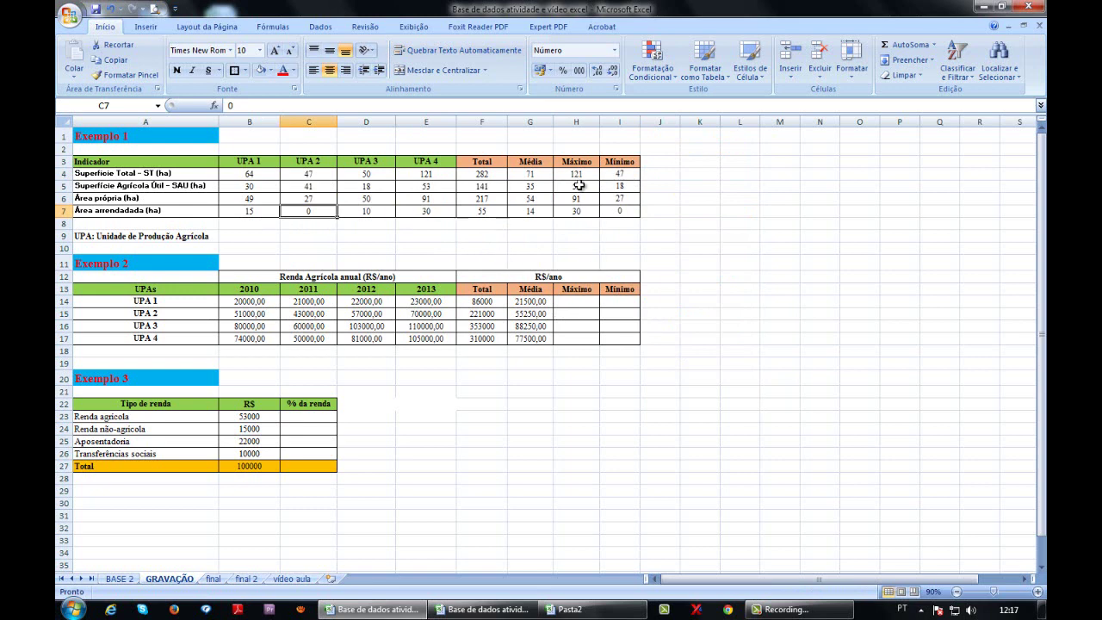
# - Copy the maximum and minimum formulas from H4:I7 into Exemplo 2 starting at H14, and check the formula in H14
pyautogui.moveTo(577, 175); pyautogui.dragTo(614, 211)
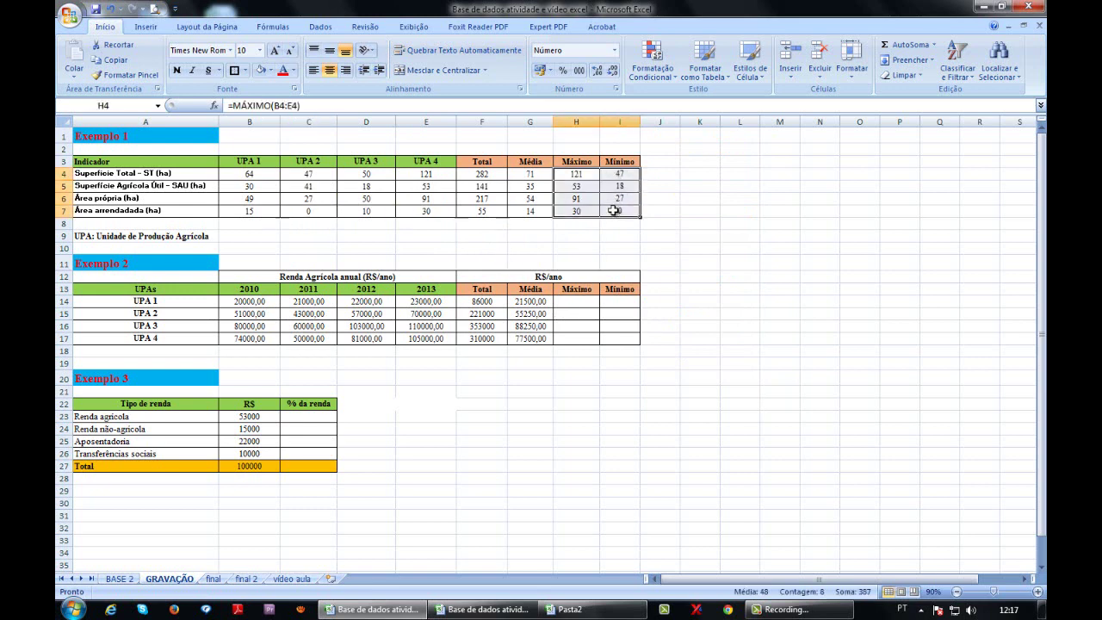
pyautogui.hotkey('ctrl', 'c')
pyautogui.click(573, 302)
pyautogui.hotkey('ctrl', 'v')
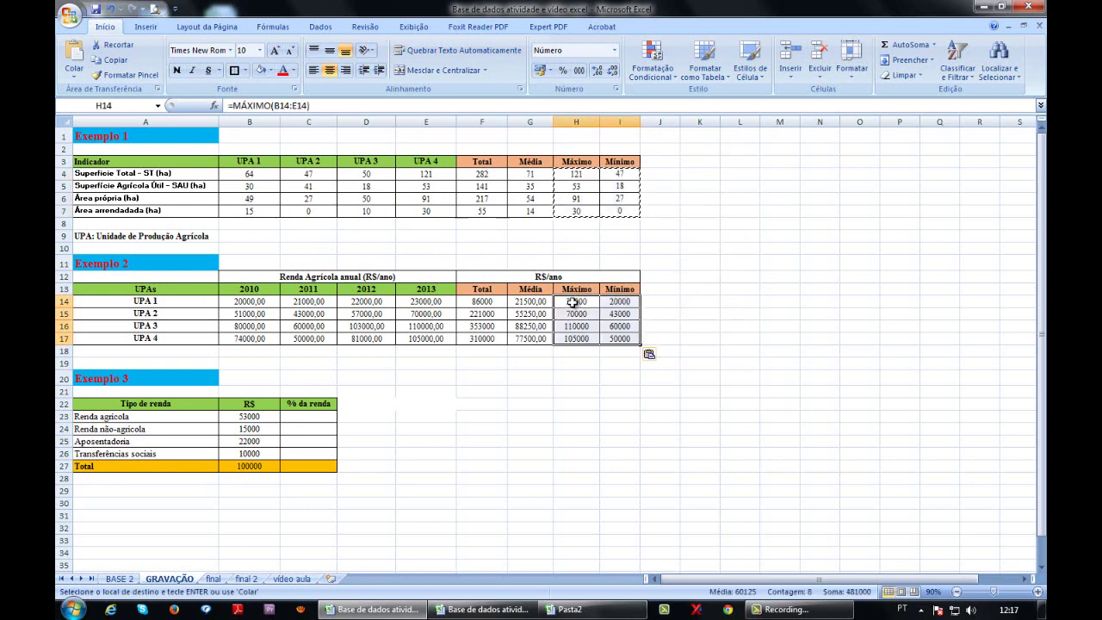
pyautogui.click(573, 301)
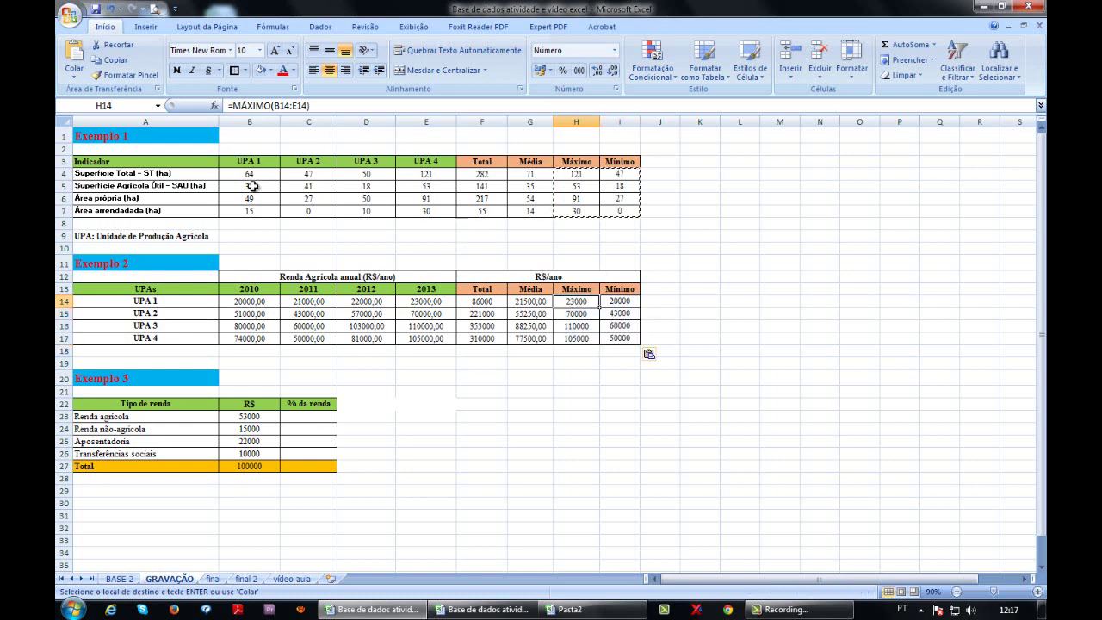
# - Format the Exemplo 2 values in B14:I17 with a thousands separator and no decimal places
pyautogui.click(263, 304)
pyautogui.moveTo(267, 304); pyautogui.dragTo(607, 338)
pyautogui.click(579, 70)
pyautogui.click(597, 70)
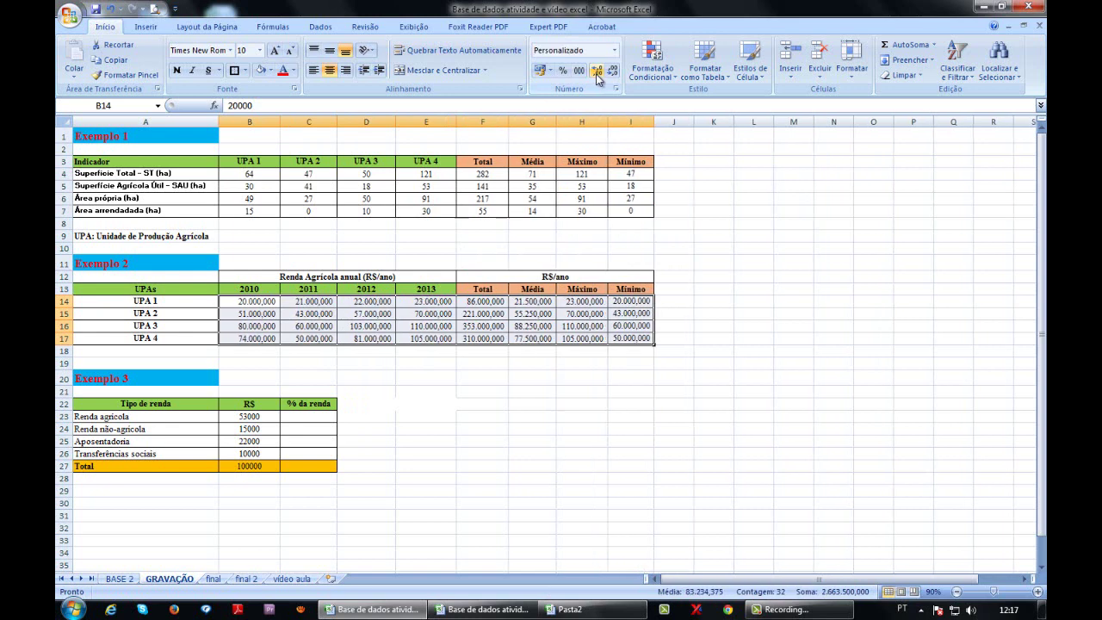
pyautogui.click(597, 70)
pyautogui.click(612, 71)
pyautogui.click(612, 71)
pyautogui.click(613, 71)
pyautogui.click(613, 71)
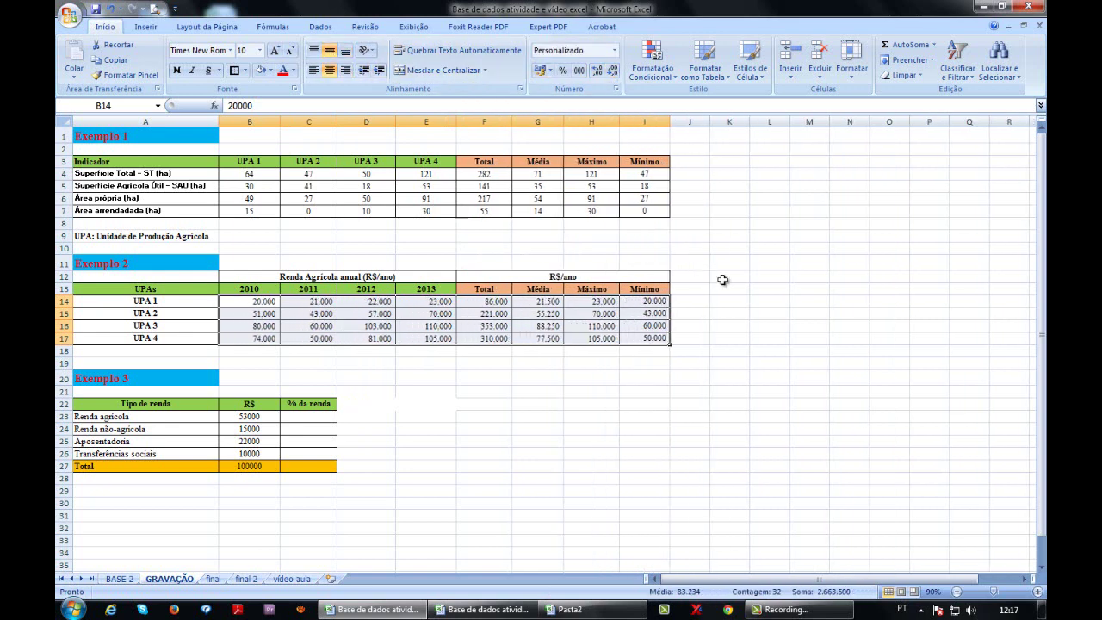
pyautogui.click(744, 300)
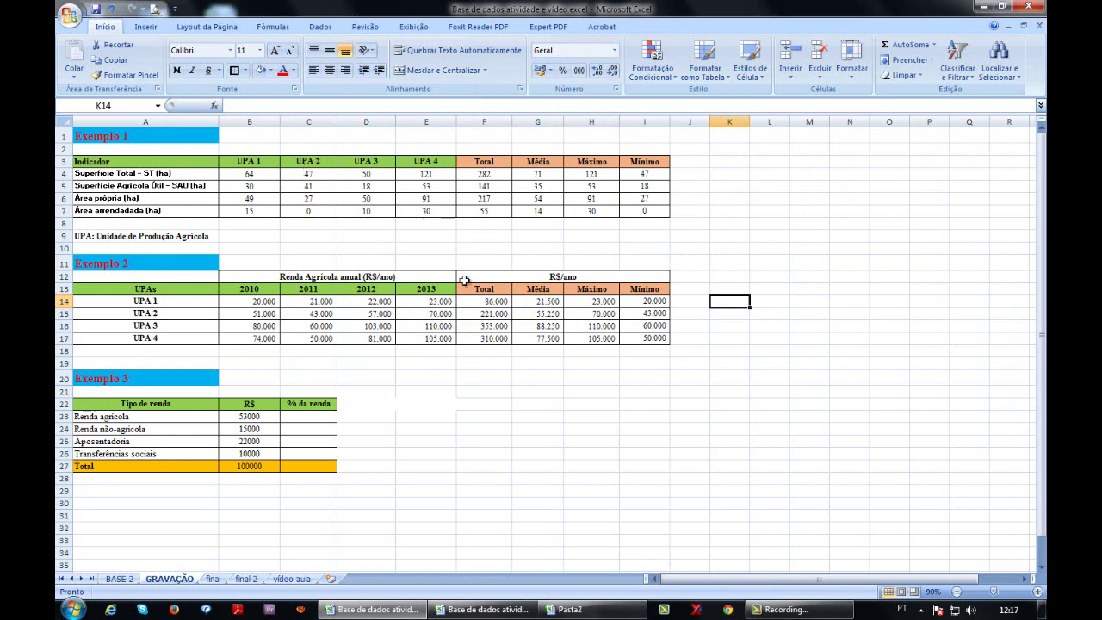
# - Apply the R$ accounting format to the Exemplo 3 income values in B23:B27
pyautogui.click(312, 417)
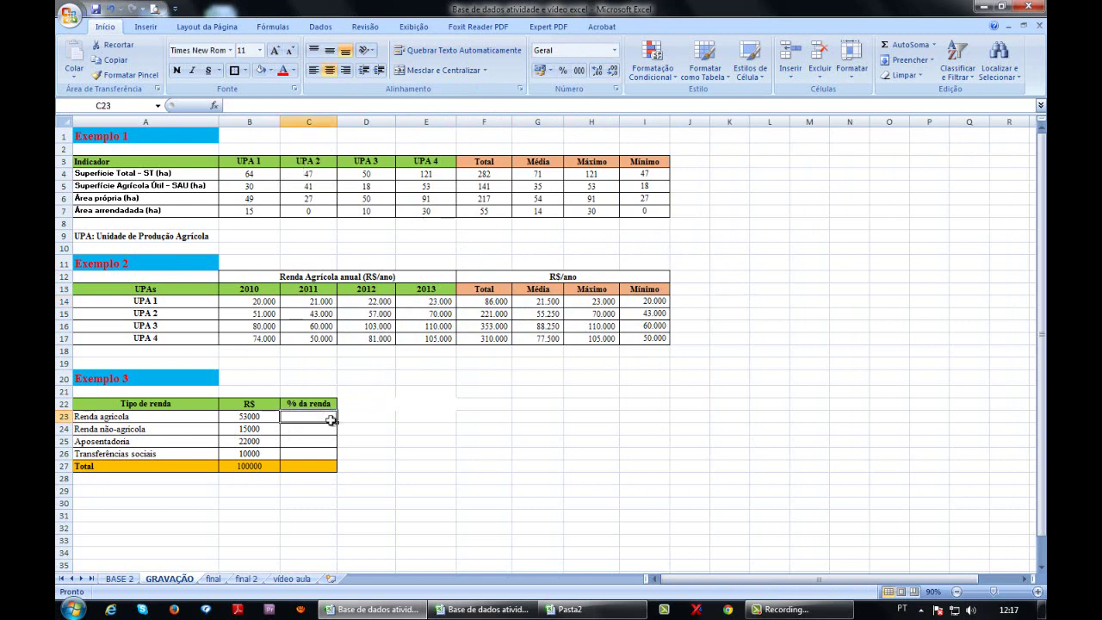
pyautogui.moveTo(249, 417); pyautogui.dragTo(251, 465)
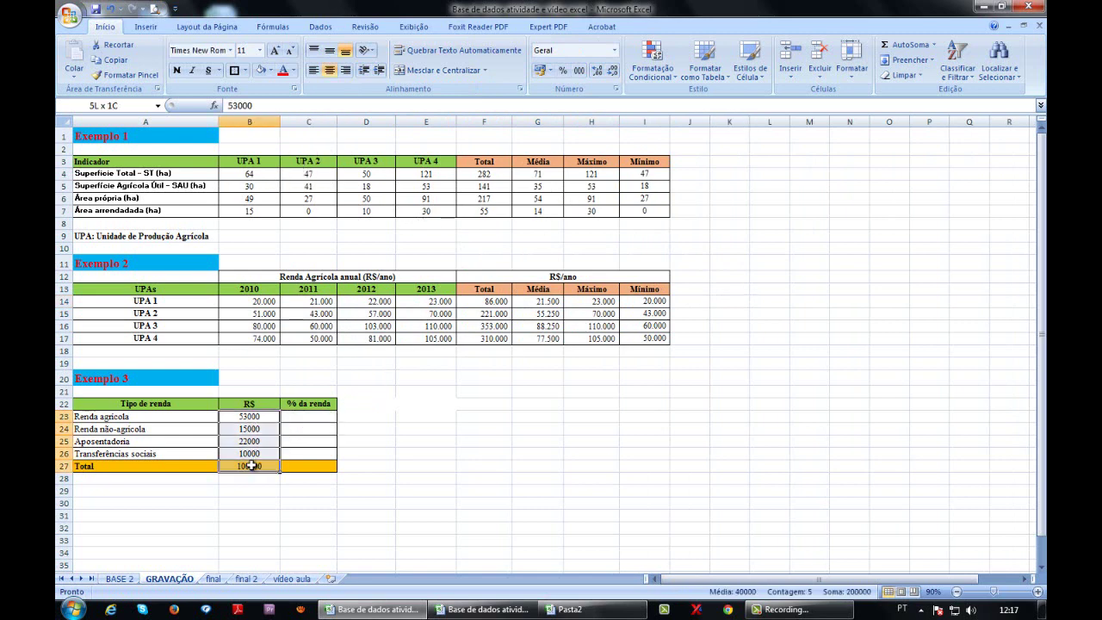
pyautogui.click(548, 75)
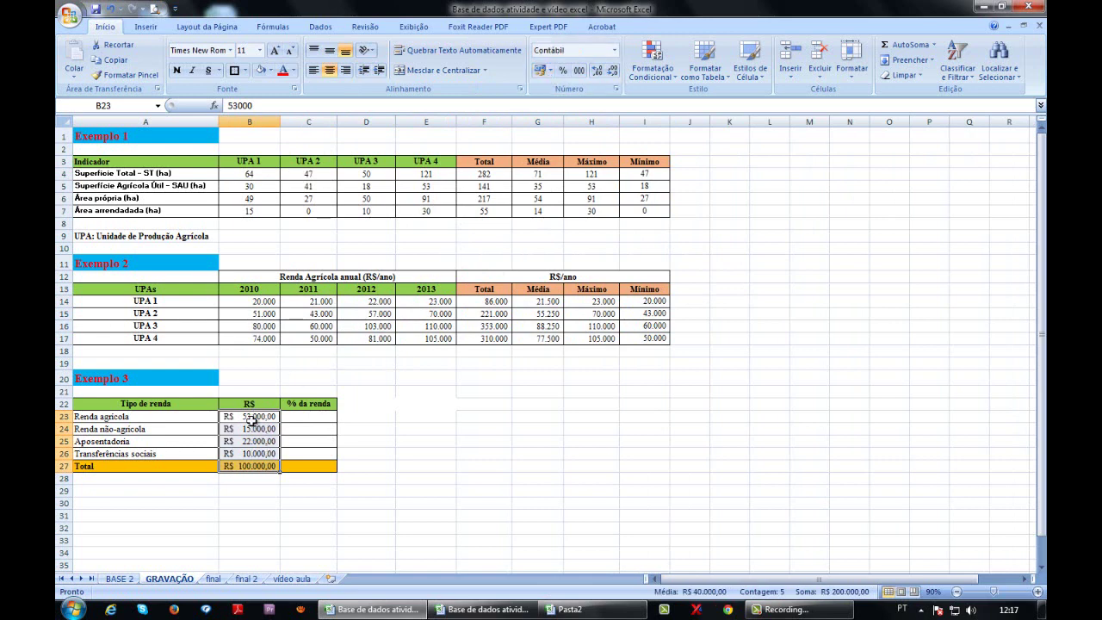
# - Enter the formula =B23/$B$27 in C23 for Renda agrícola's share of income, and format the cell as a percentage
pyautogui.click(309, 419)
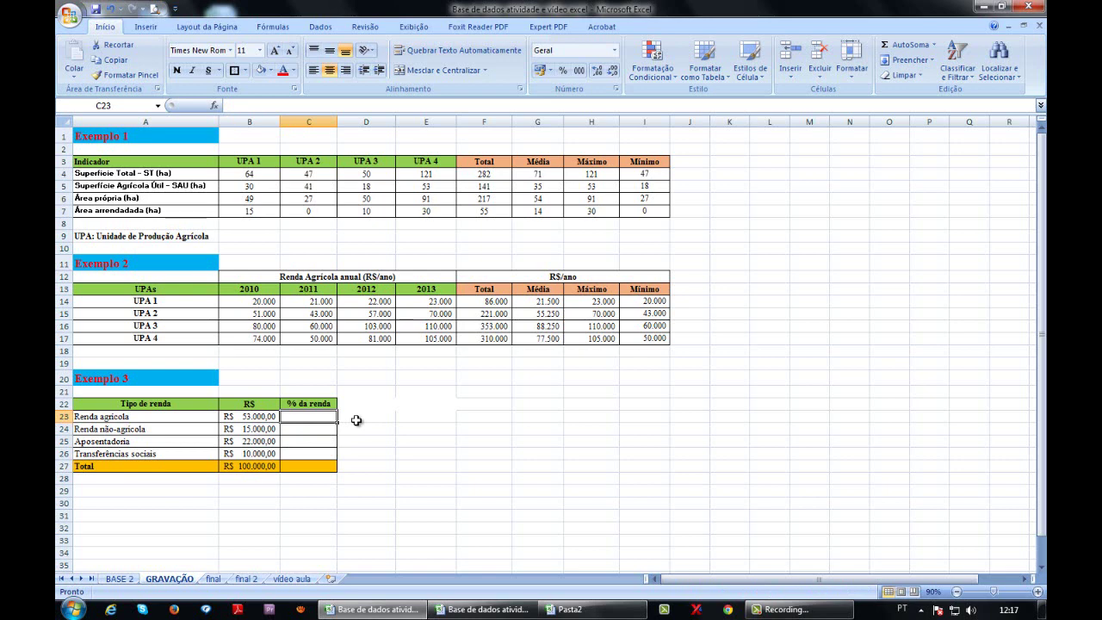
pyautogui.write('=')
pyautogui.press('Left')
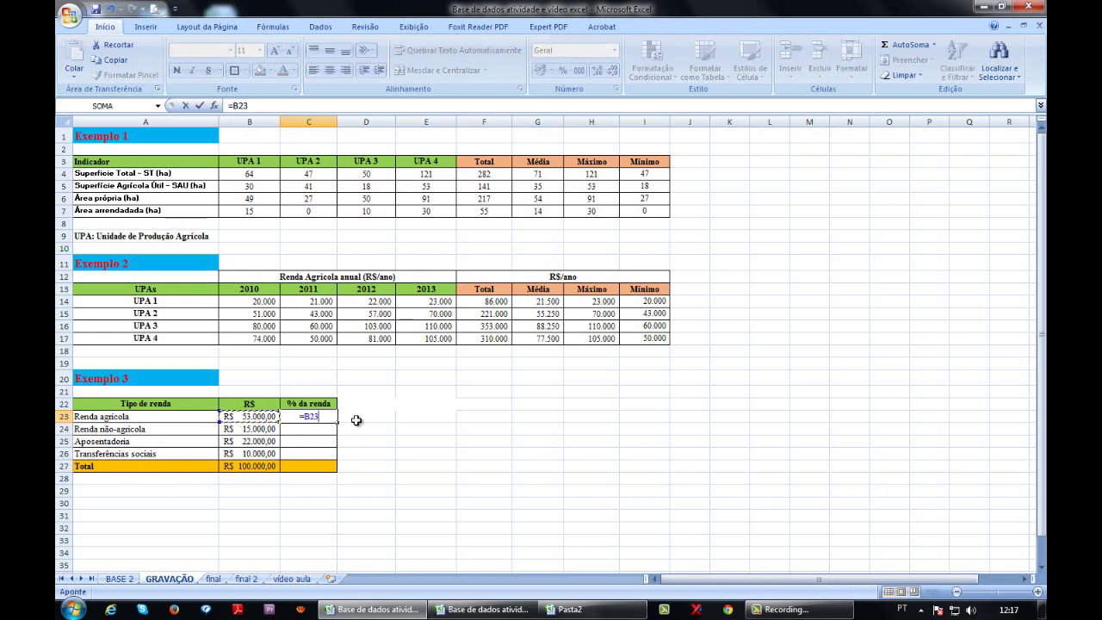
pyautogui.write('/')
pyautogui.click(256, 466)
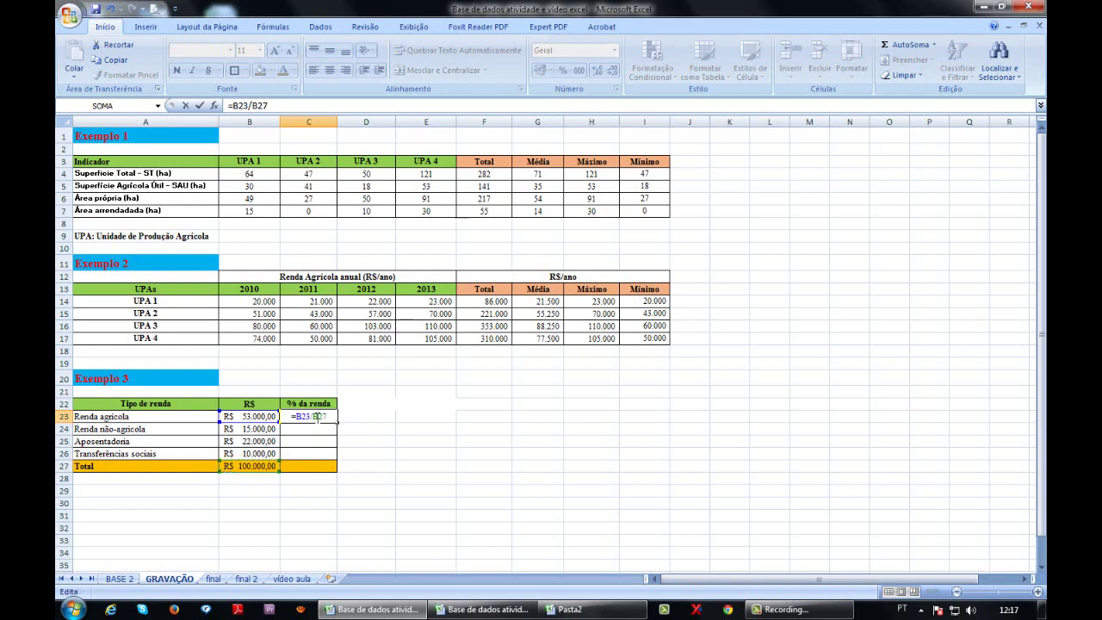
pyautogui.write('$B$')
pyautogui.press('Return')
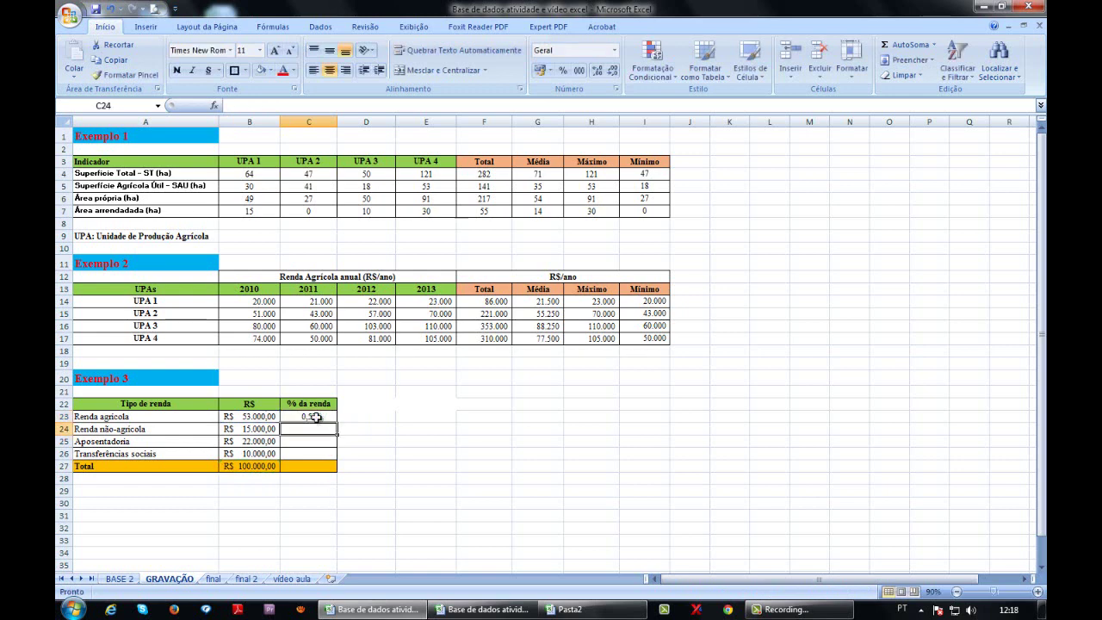
pyautogui.click(316, 417)
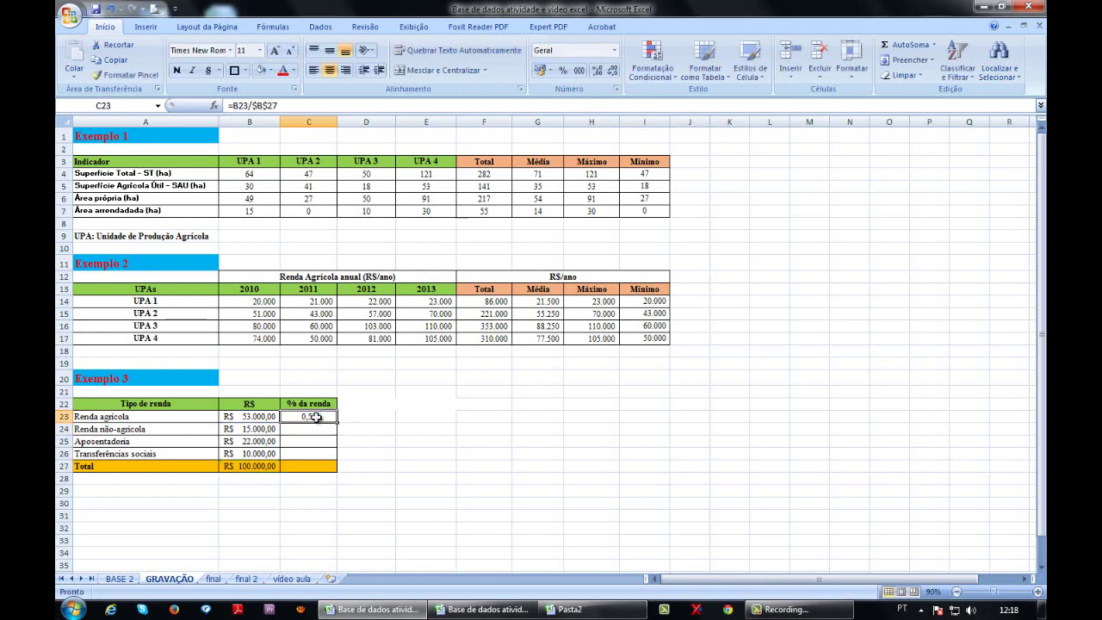
pyautogui.click(564, 70)
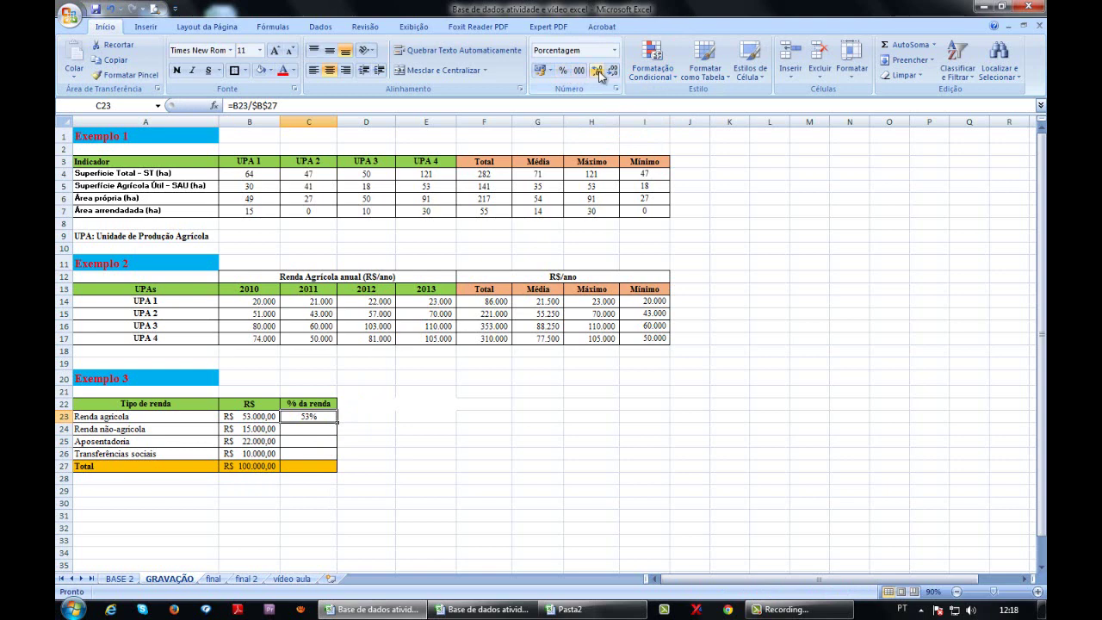
# - Show one decimal place on the percentage in C23 and copy its formula to C24:C27
pyautogui.click(597, 72)
pyautogui.hotkey('ctrl', 'c')
pyautogui.press('Down')
pyautogui.hotkey('shift', 'Down')
pyautogui.hotkey('shift', 'Down')
pyautogui.hotkey('shift', 'Down')
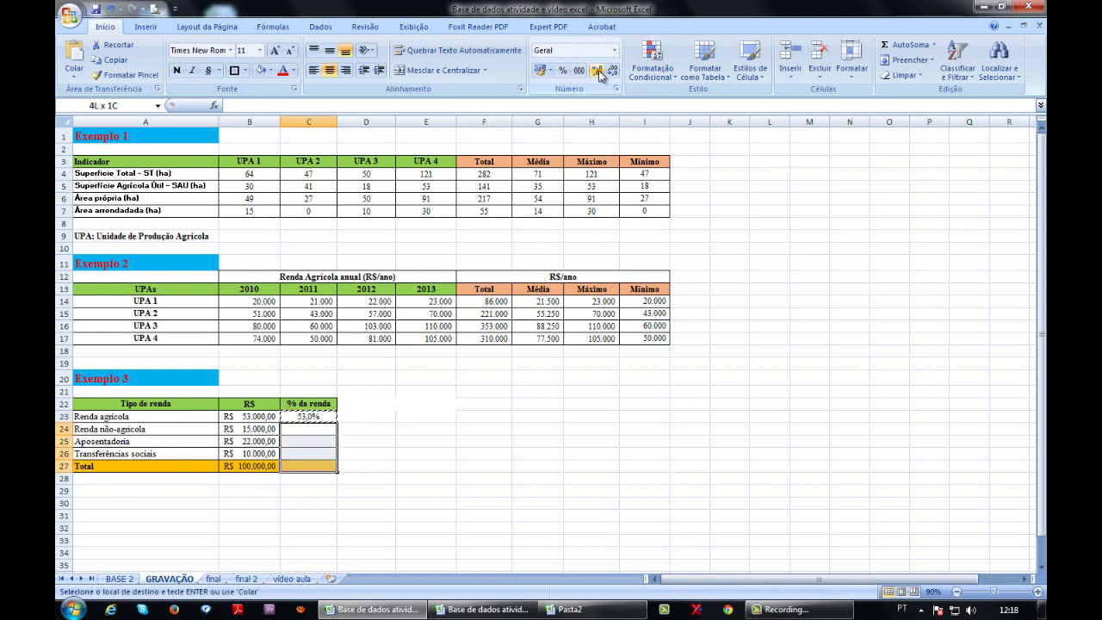
pyautogui.press('Return')
pyautogui.press('Down')
pyautogui.press('Down')
pyautogui.press('Down')
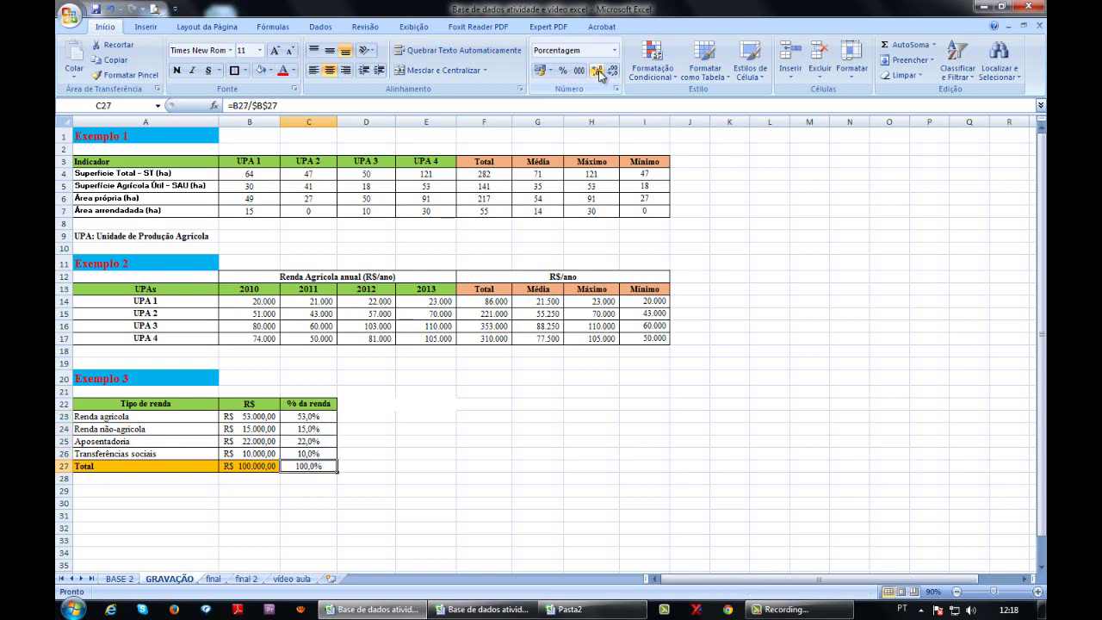
# - Fill the total percentage cell C27 with orange and show the percentages in C23:C27 without decimal places
pyautogui.click(270, 70)
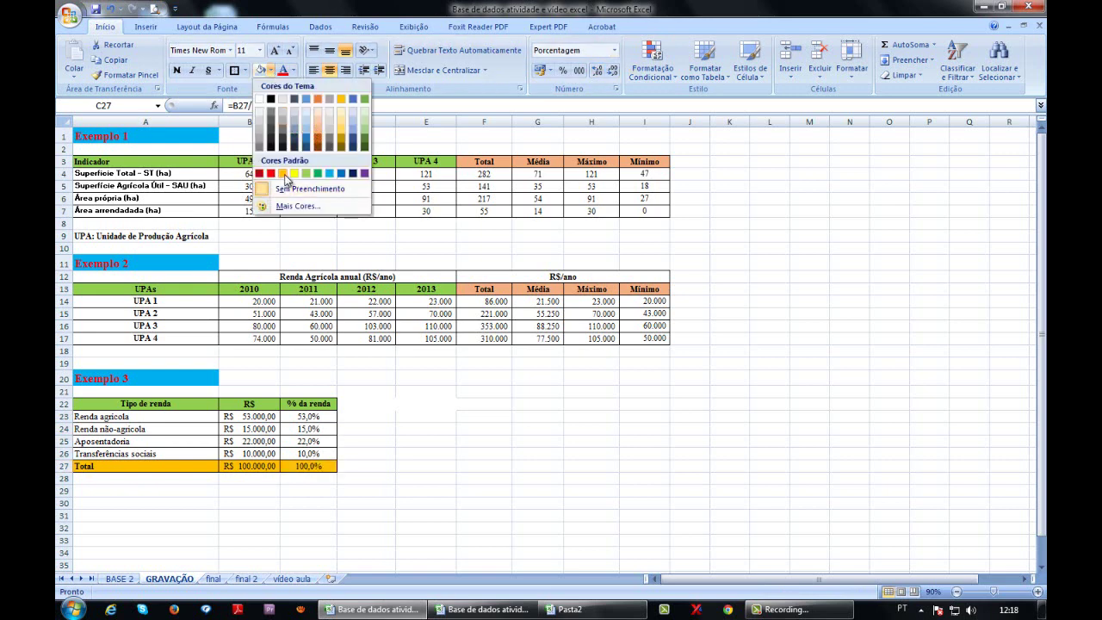
pyautogui.click(284, 174)
pyautogui.moveTo(314, 417); pyautogui.dragTo(320, 466)
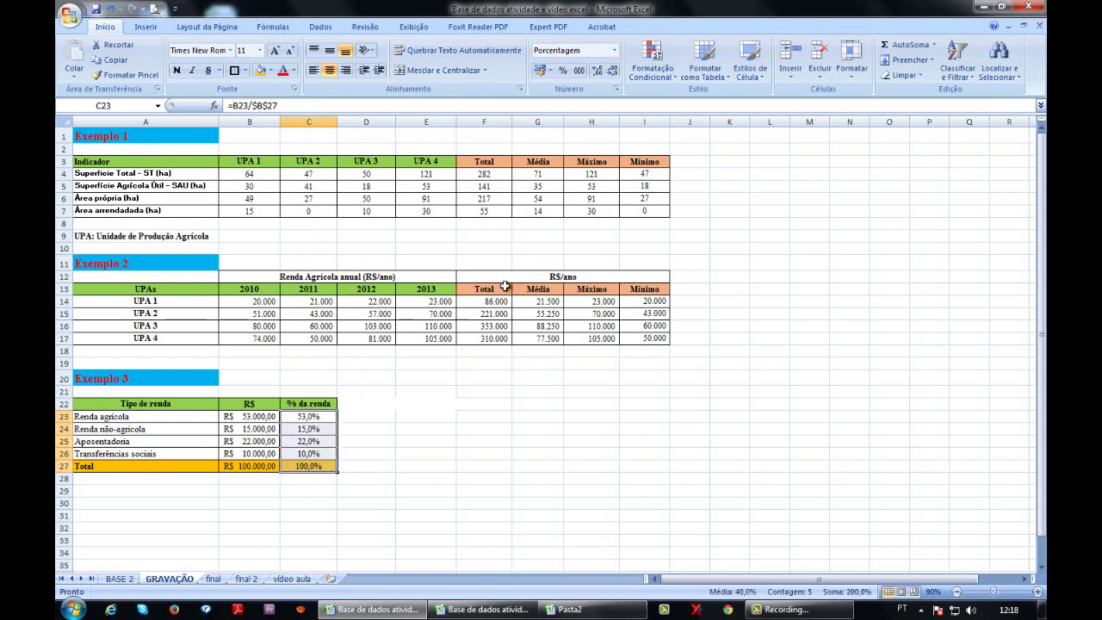
pyautogui.click(613, 71)
pyautogui.click(385, 421)
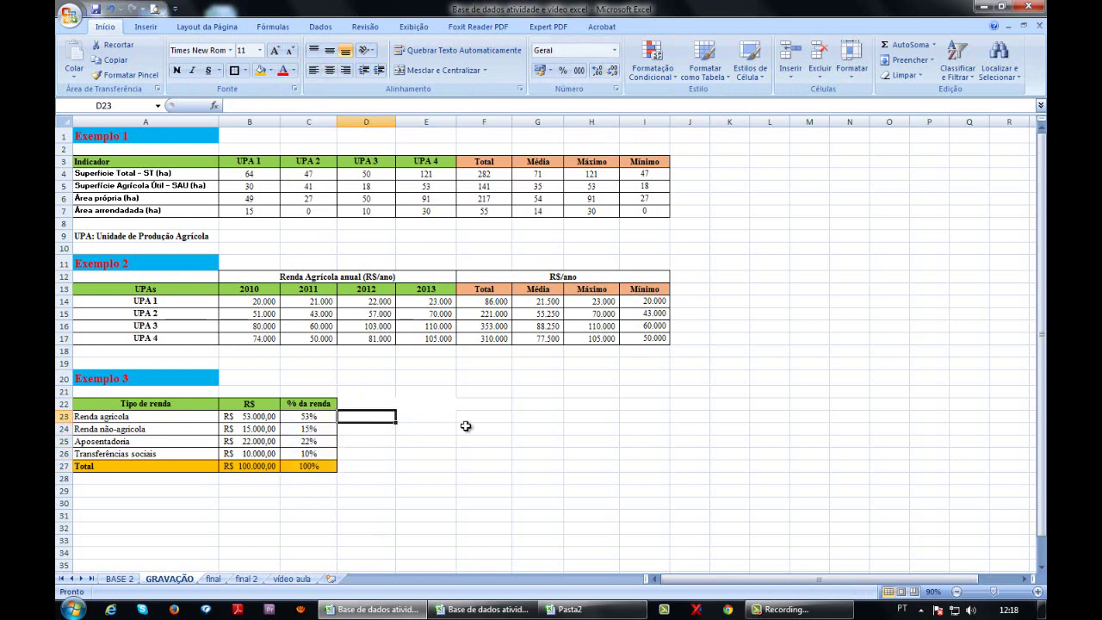
pyautogui.click(482, 426)
# - Examine the finished charts on the final and final 2 sheets and return to the GRAVAÇÃO sheet
pyautogui.click(213, 579)
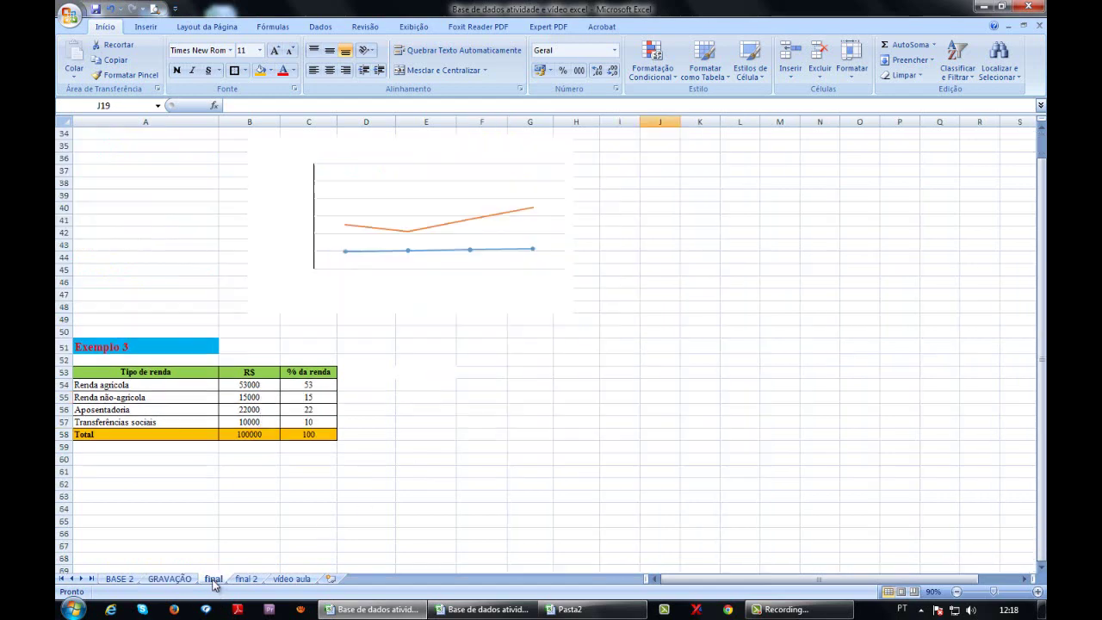
pyautogui.scroll(4, 290, 512)
pyautogui.scroll(6, 292, 494)
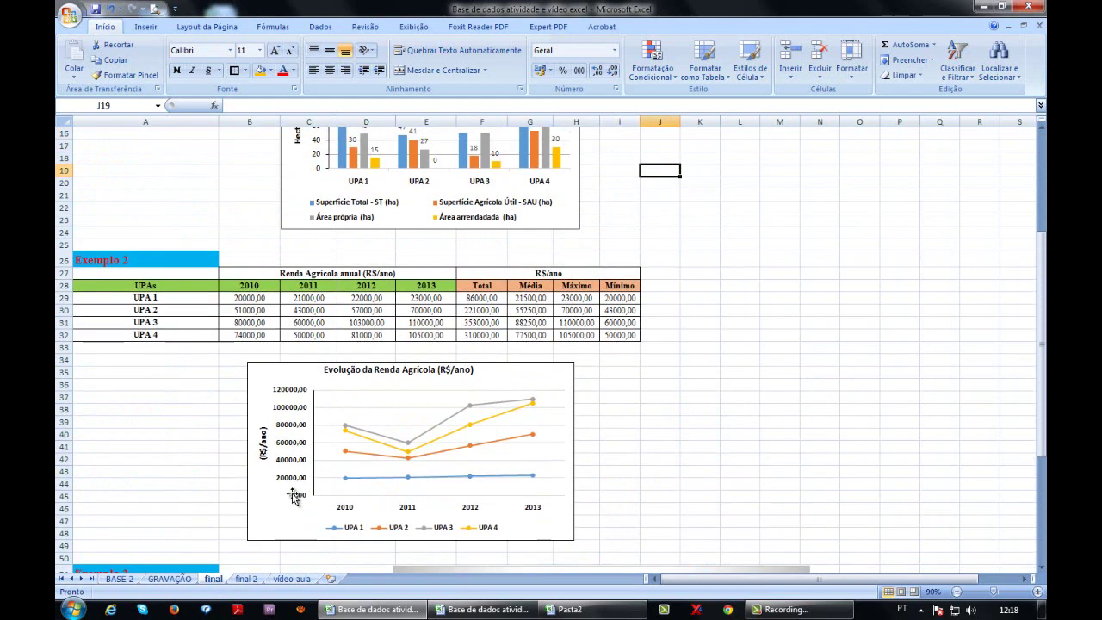
pyautogui.click(246, 579)
pyautogui.scroll(1, 403, 491)
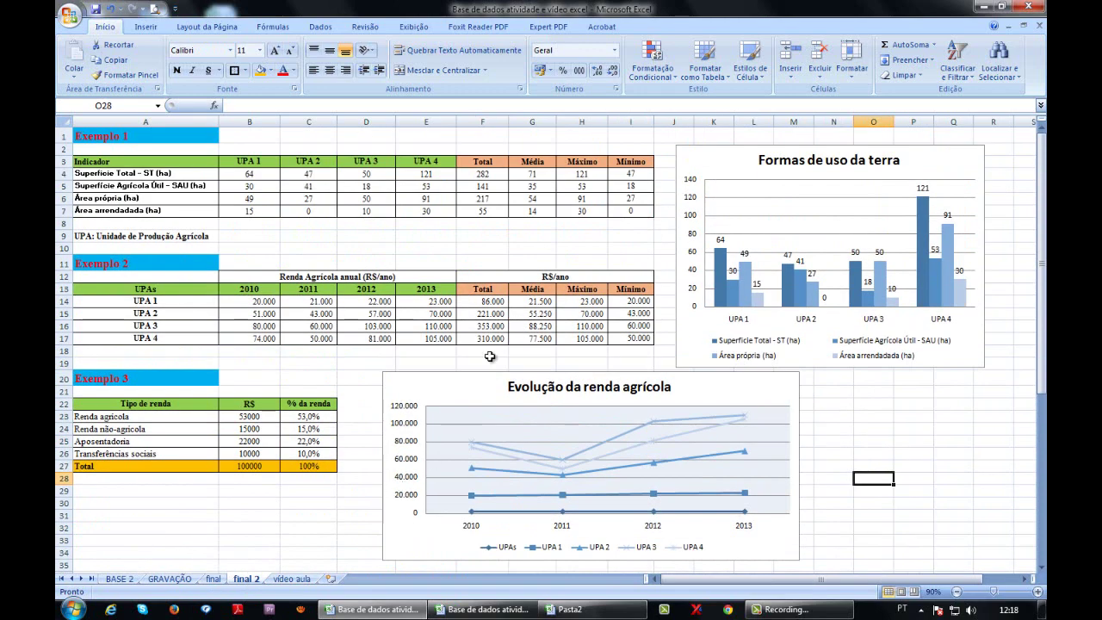
pyautogui.scroll(-8, 514, 318)
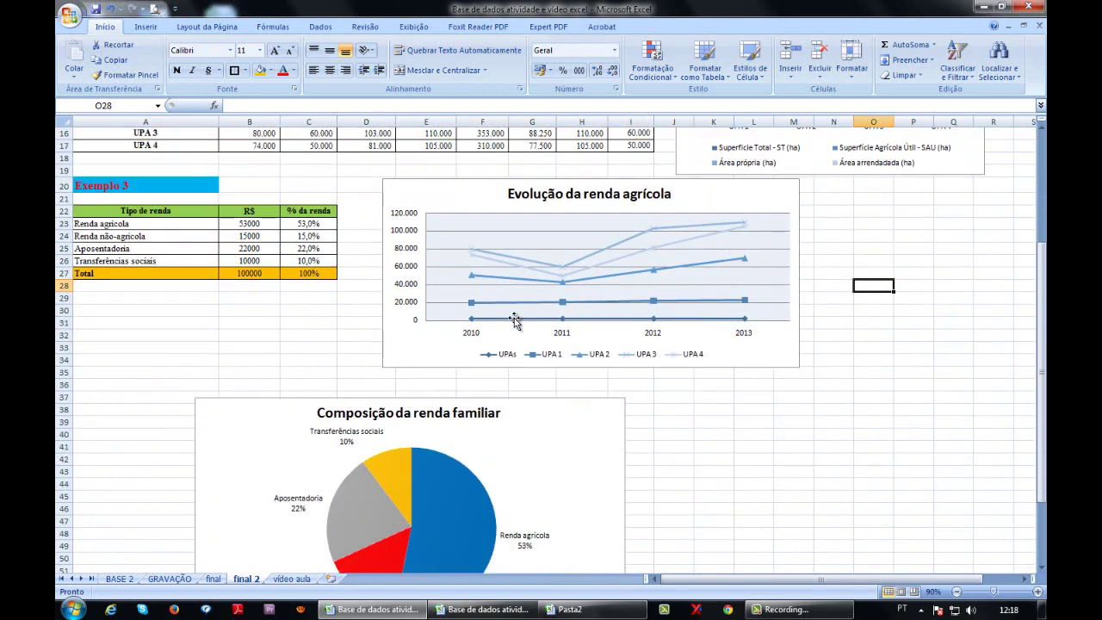
pyautogui.scroll(6, 514, 318)
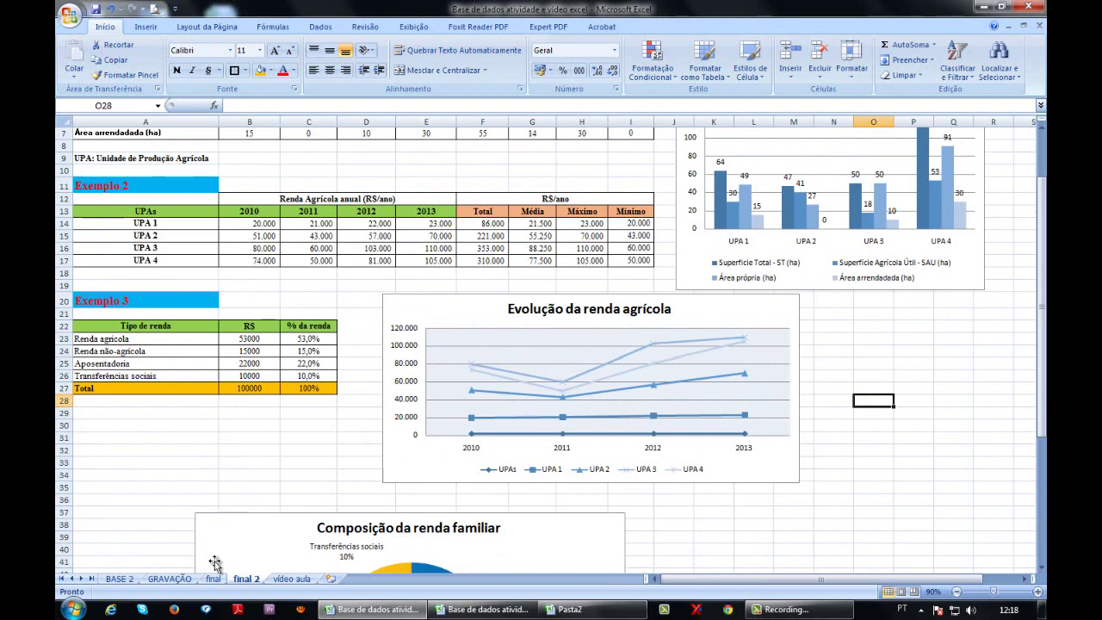
pyautogui.click(170, 579)
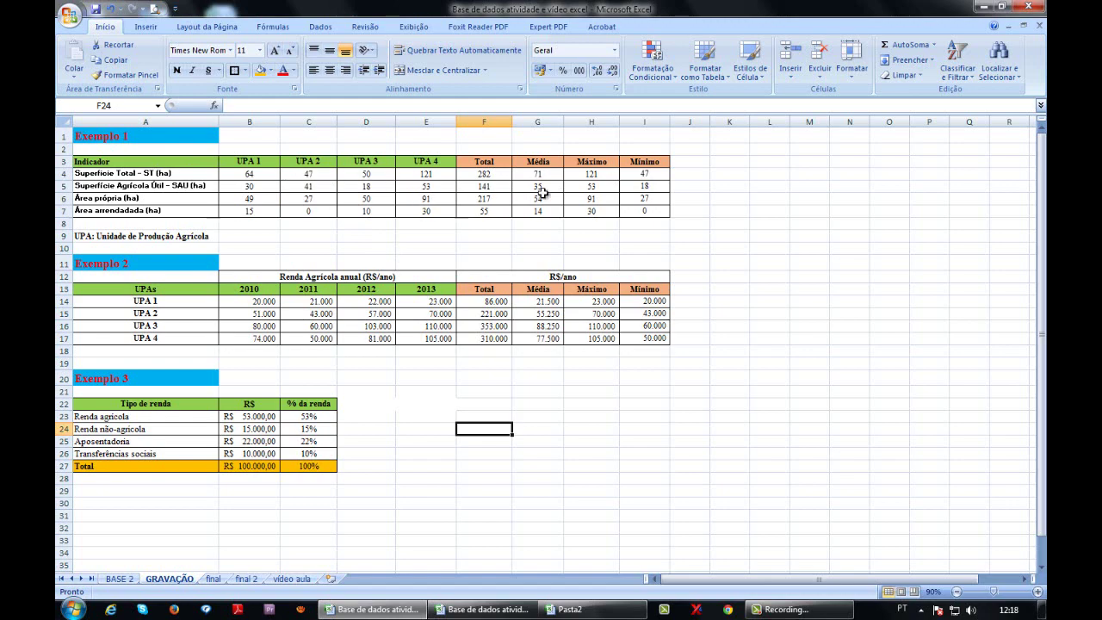
pyautogui.click(215, 579)
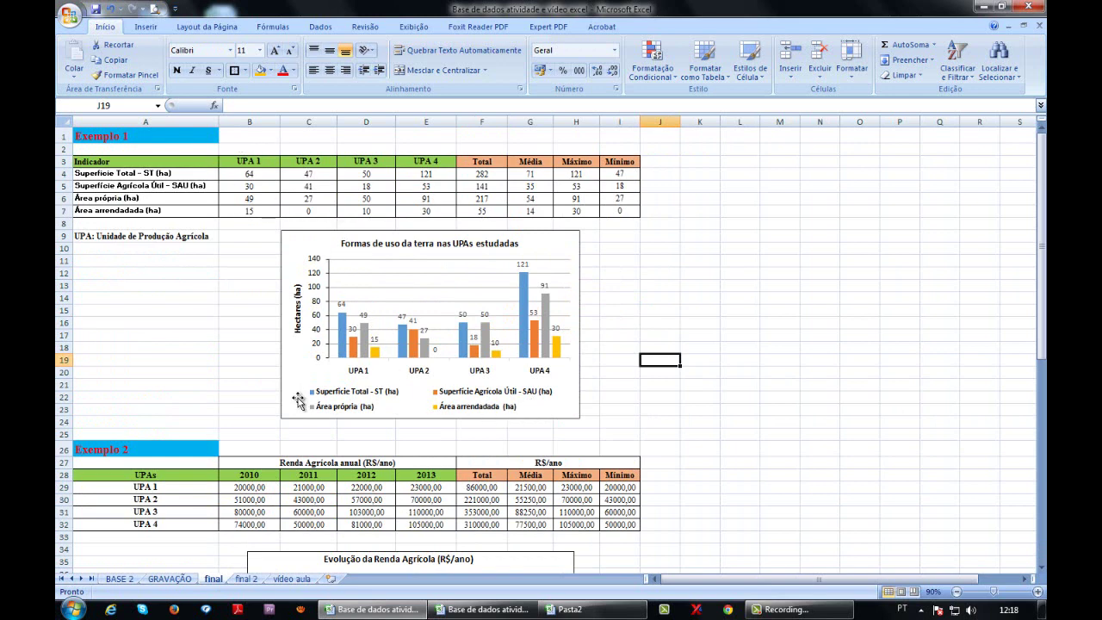
pyautogui.click(169, 578)
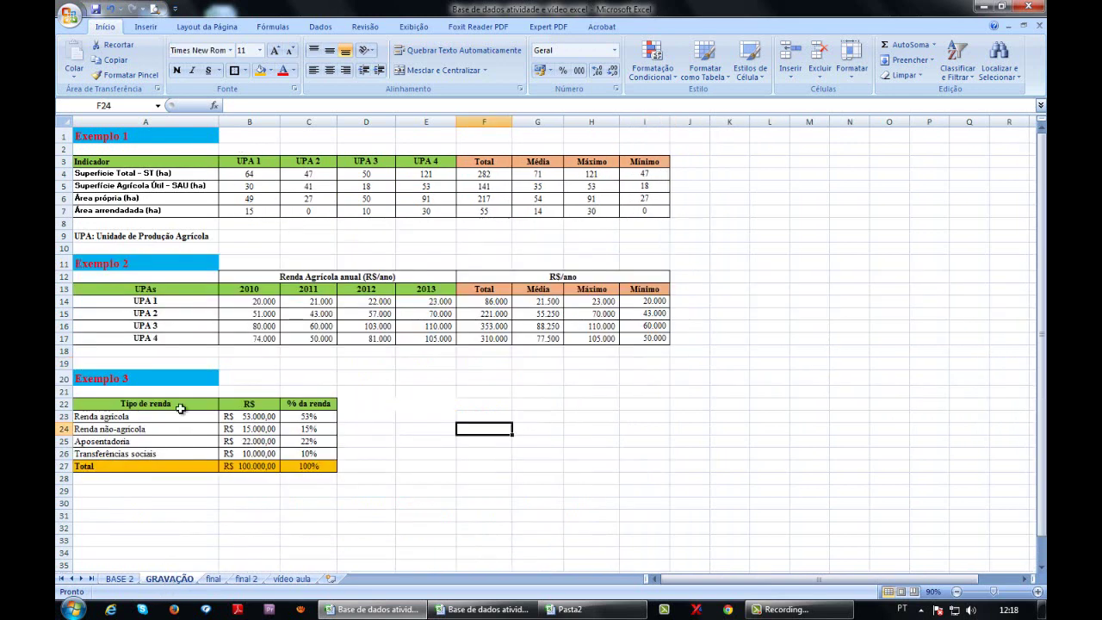
# - Insert a clustered column chart of the Exemplo 1 data in A3:E7 and place it beside the tables
pyautogui.moveTo(124, 161); pyautogui.dragTo(428, 210)
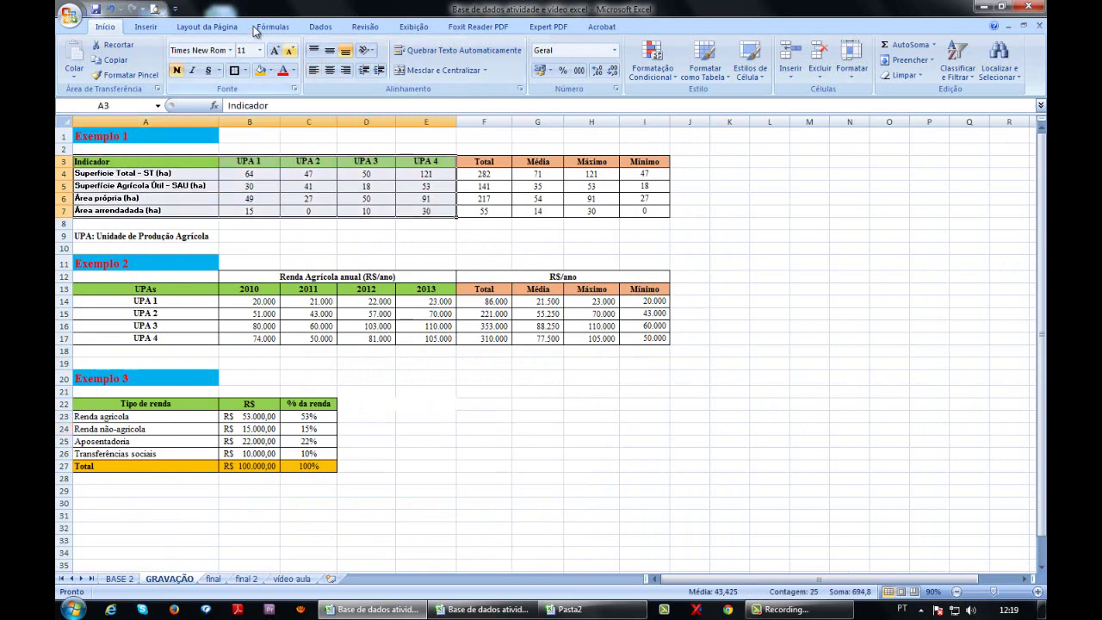
pyautogui.click(145, 27)
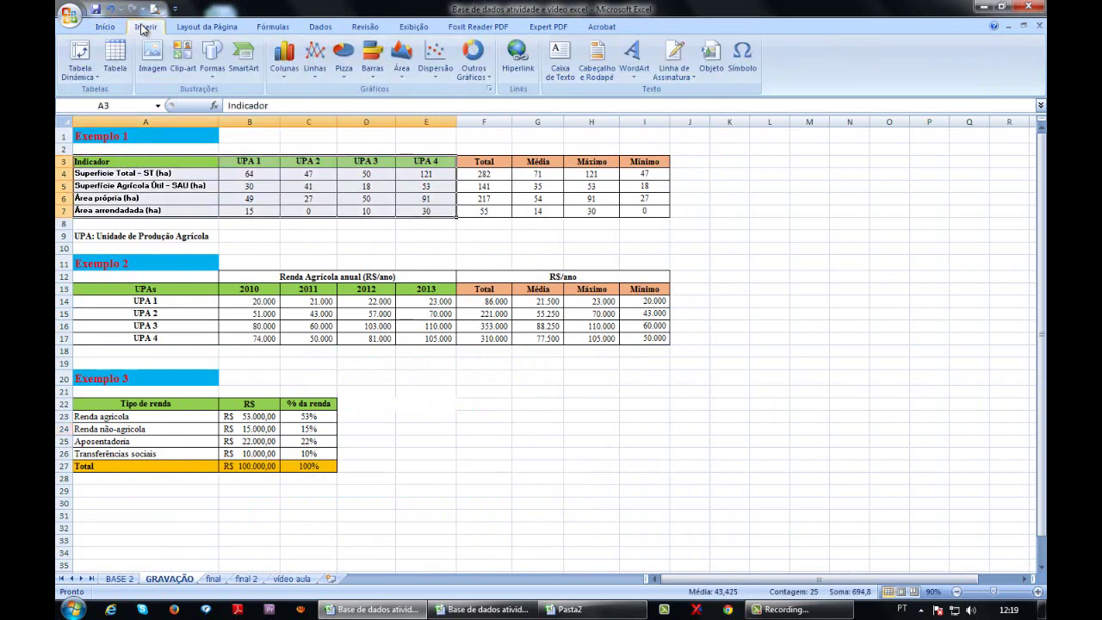
pyautogui.click(287, 75)
pyautogui.click(295, 117)
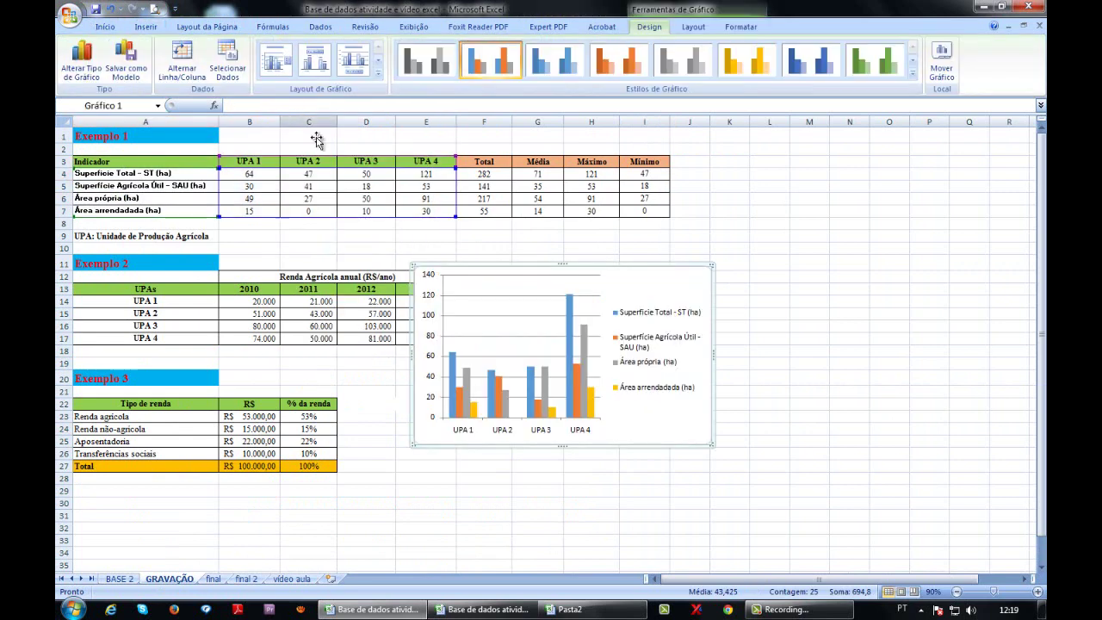
pyautogui.moveTo(494, 263); pyautogui.dragTo(769, 182)
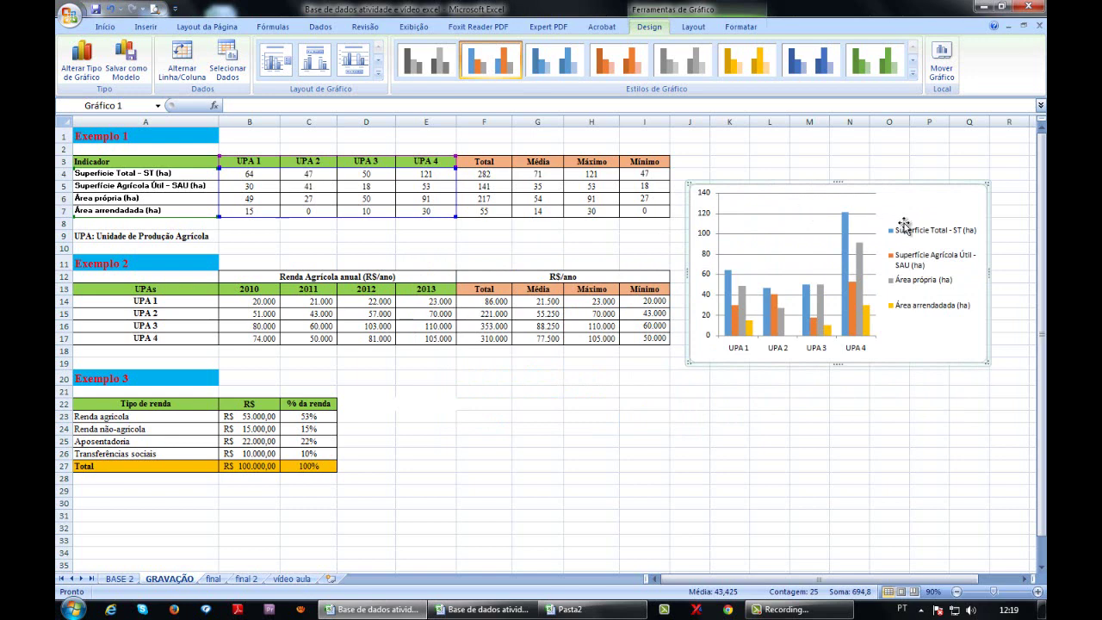
# - Try chart layouts with data labels under a title, with a title and both axis titles, and with axis titles only
pyautogui.click(320, 60)
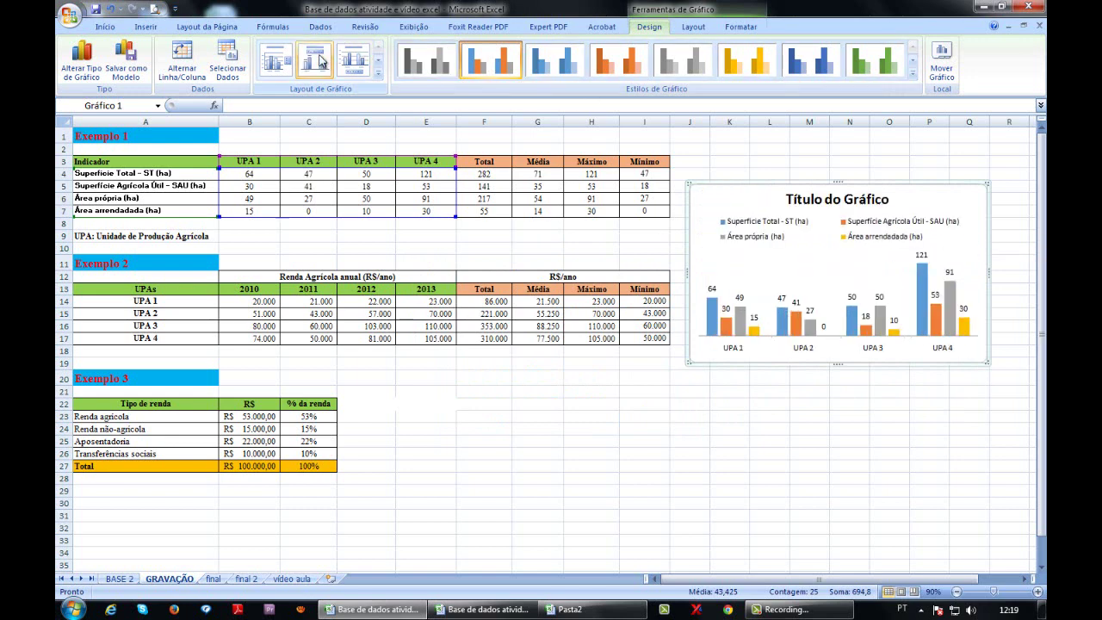
pyautogui.click(377, 74)
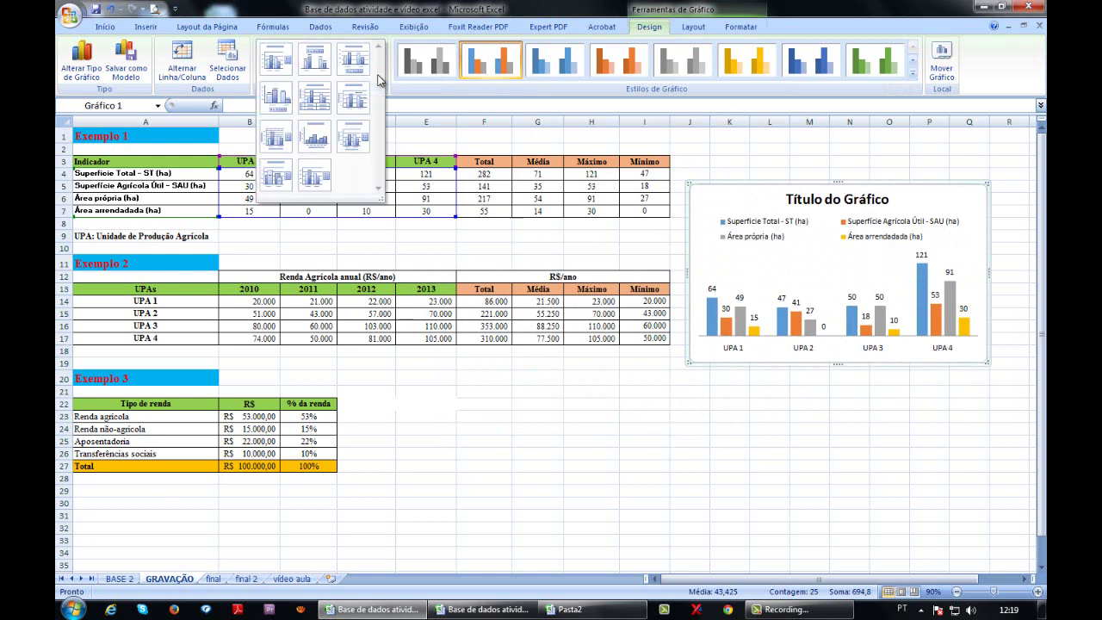
pyautogui.click(354, 138)
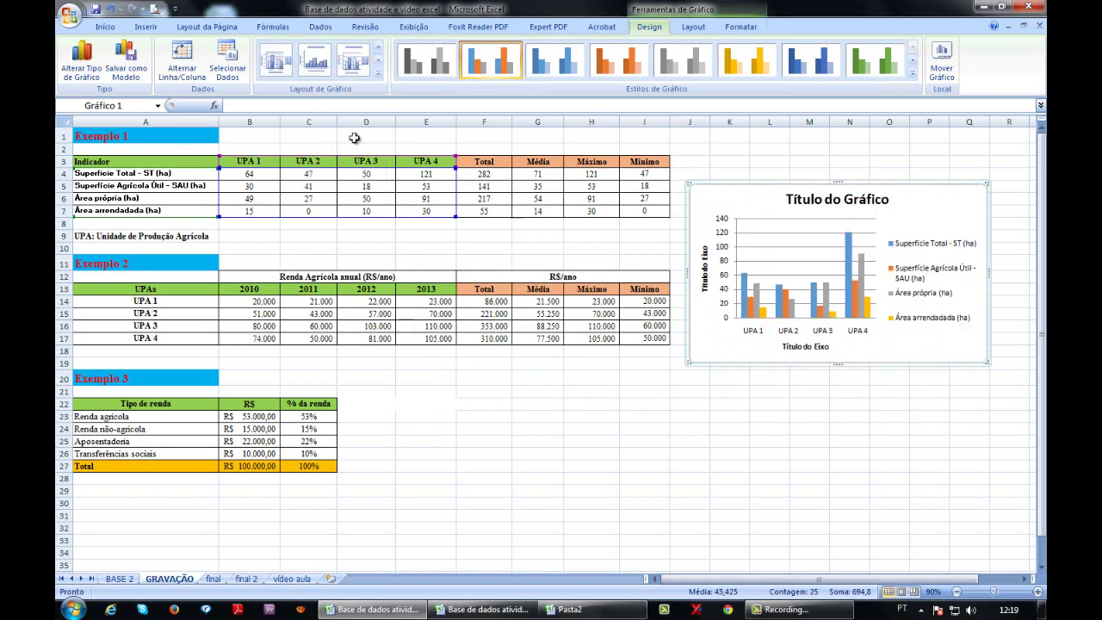
pyautogui.click(377, 75)
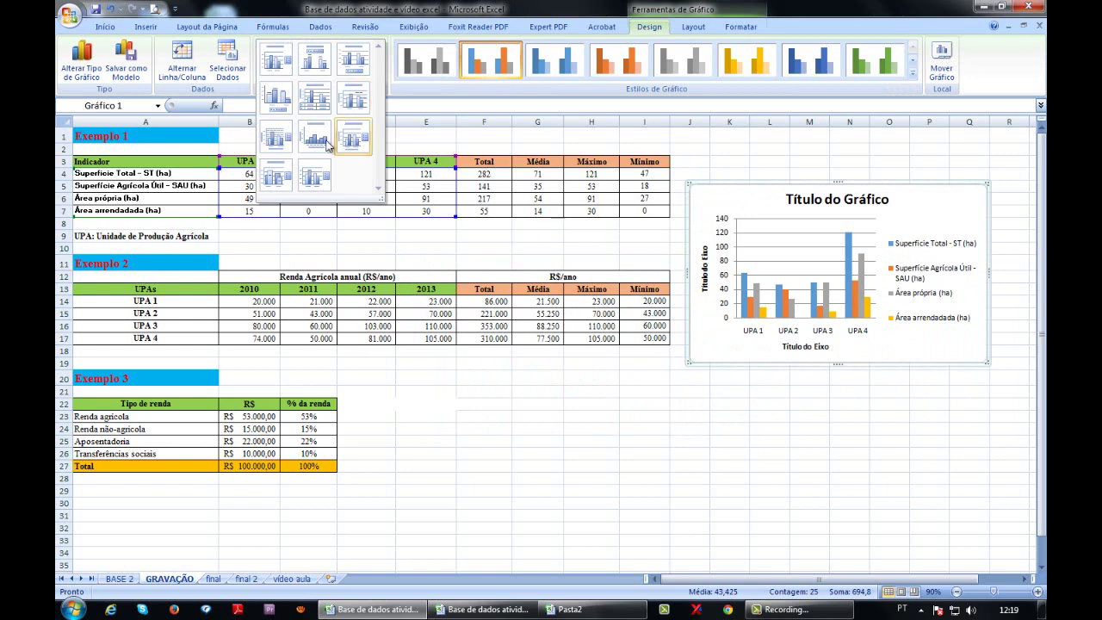
pyautogui.click(277, 138)
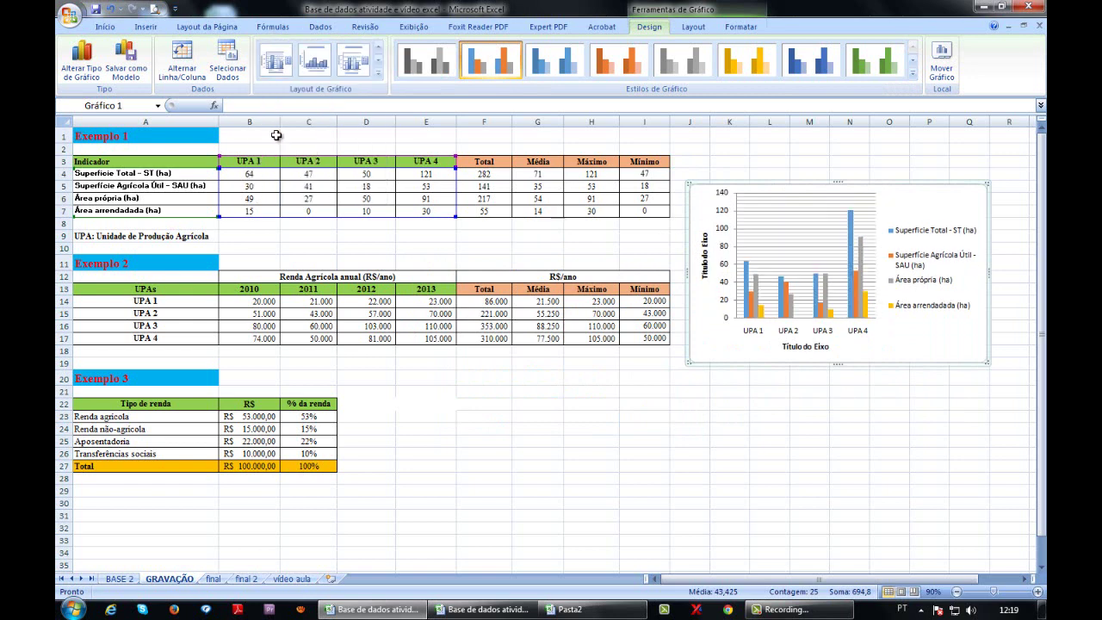
# - Apply the chart layout with a title, vertical axis title and data table, and enlarge the chart slightly
pyautogui.click(378, 74)
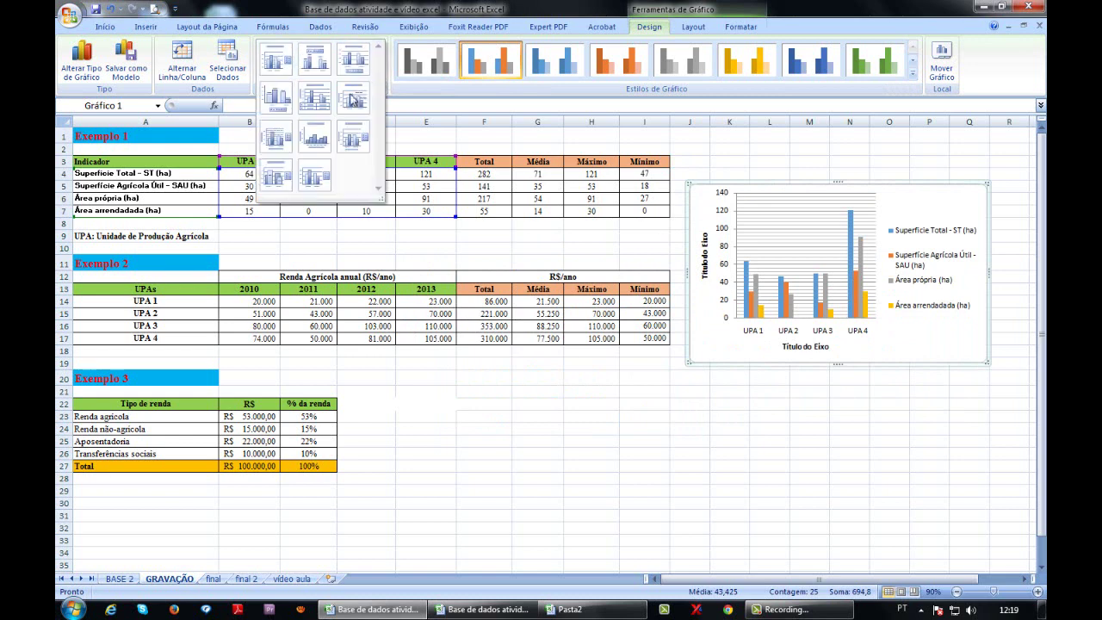
pyautogui.click(324, 102)
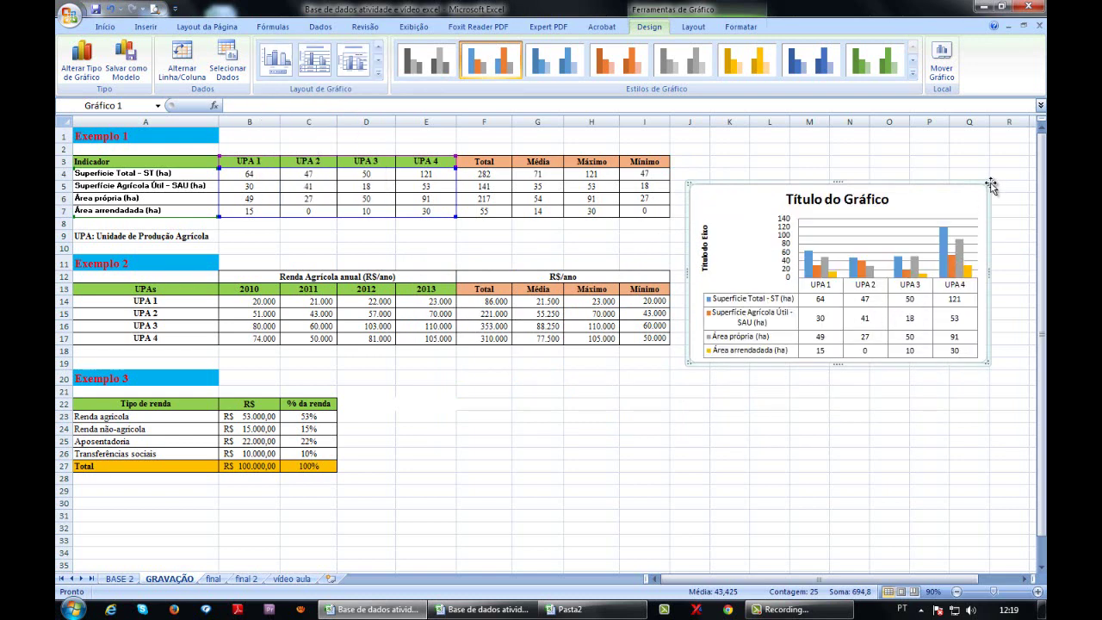
pyautogui.moveTo(986, 181); pyautogui.dragTo(1000, 146)
# - Replace the chart's placeholder title with "Superfícies"
pyautogui.click(873, 166)
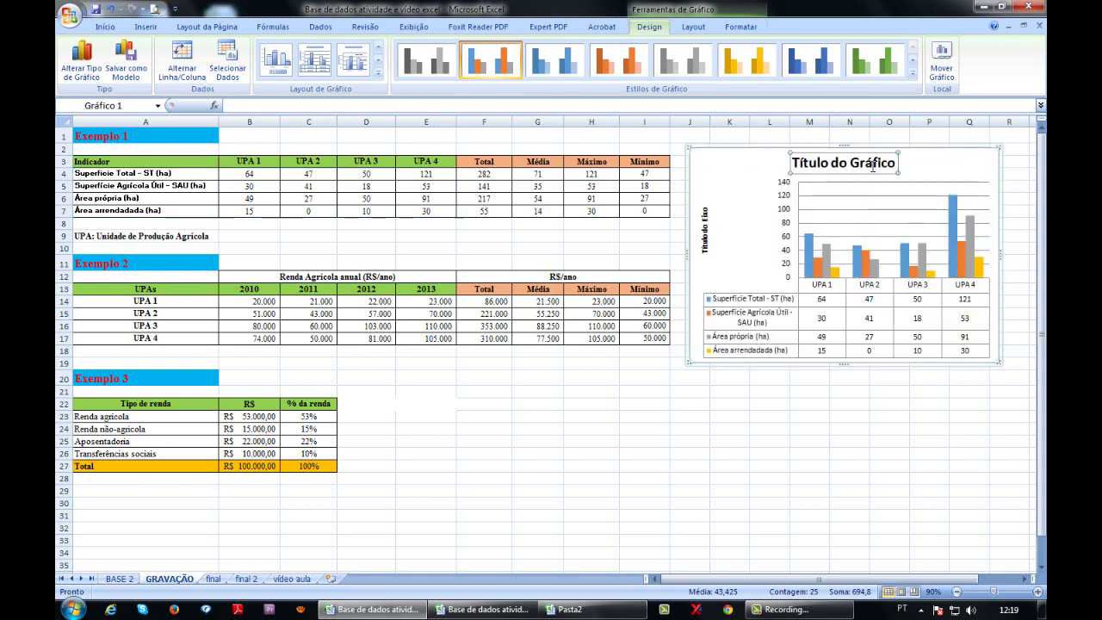
pyautogui.click(876, 166)
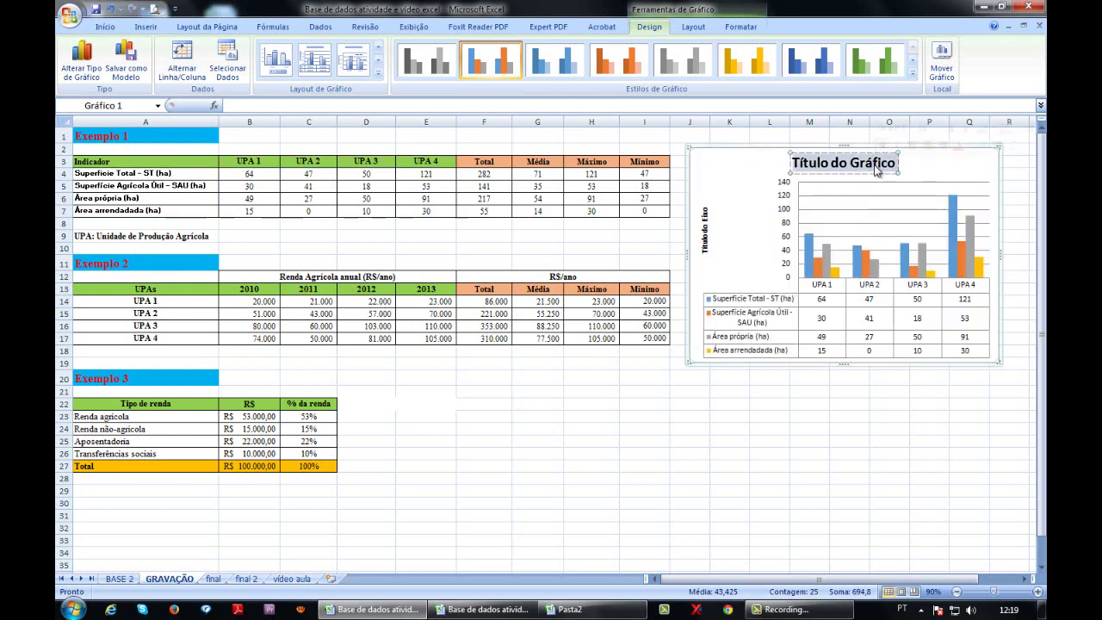
pyautogui.write('E')
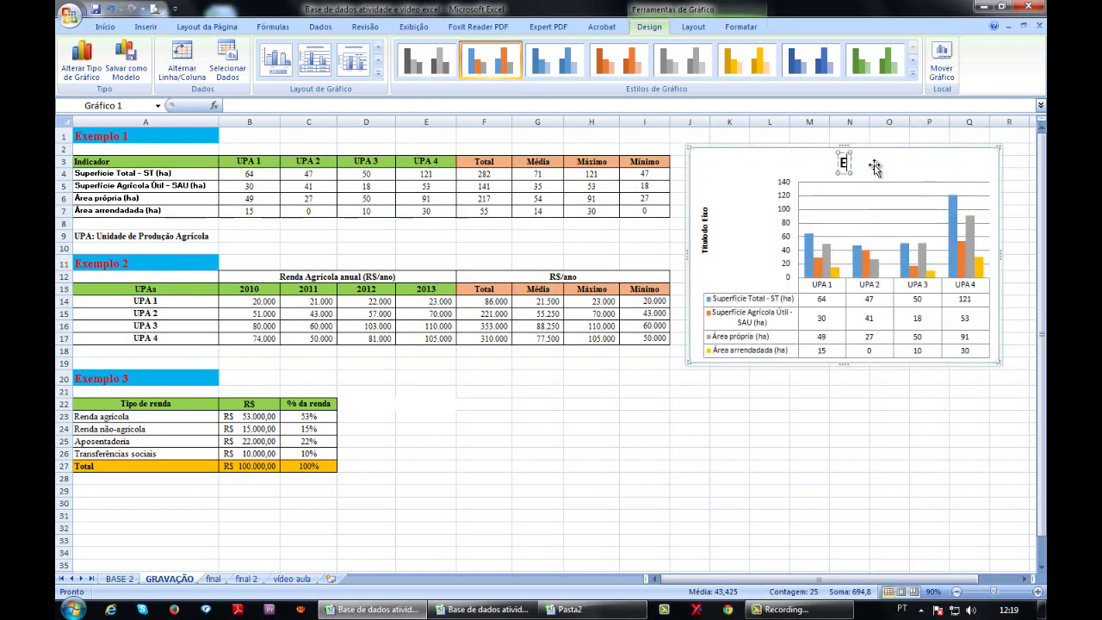
pyautogui.press('BackSpace')
pyautogui.write('Sup')
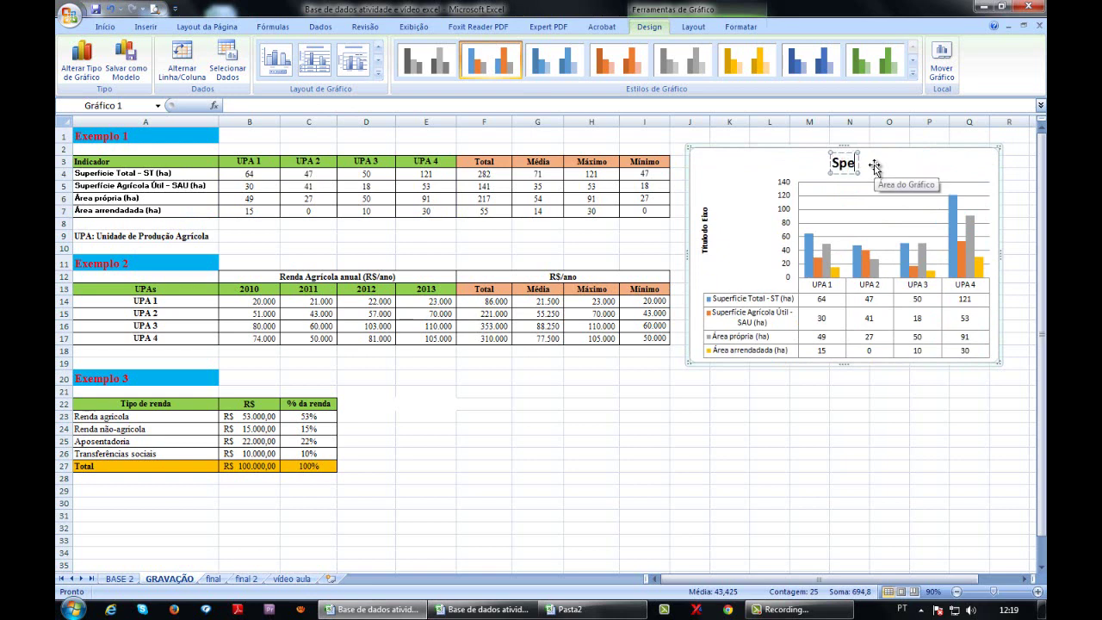
pyautogui.press('BackSpace')
pyautogui.press('BackSpace')
pyautogui.write('uperfícies')
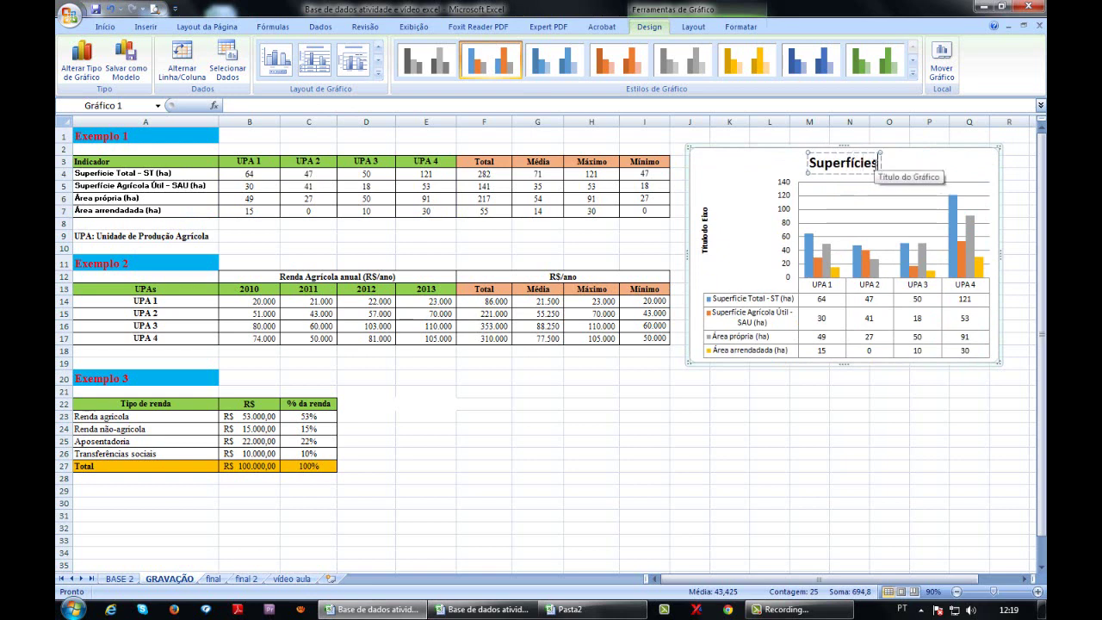
pyautogui.click(814, 403)
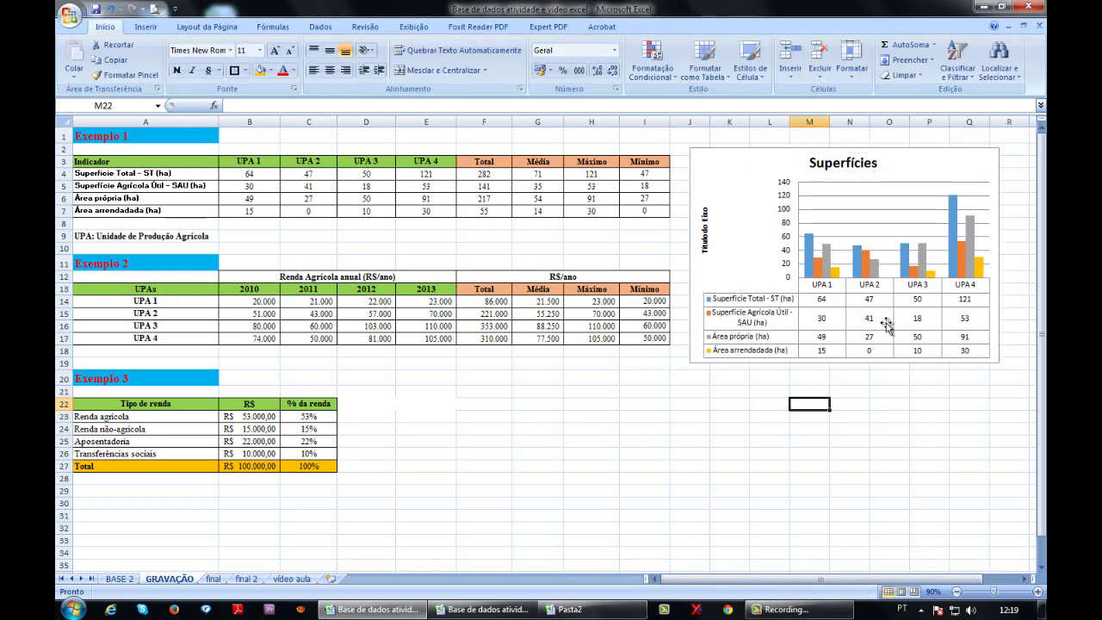
# - Set the font of the chart's vertical axis labels to Times New Roman
pyautogui.click(871, 292)
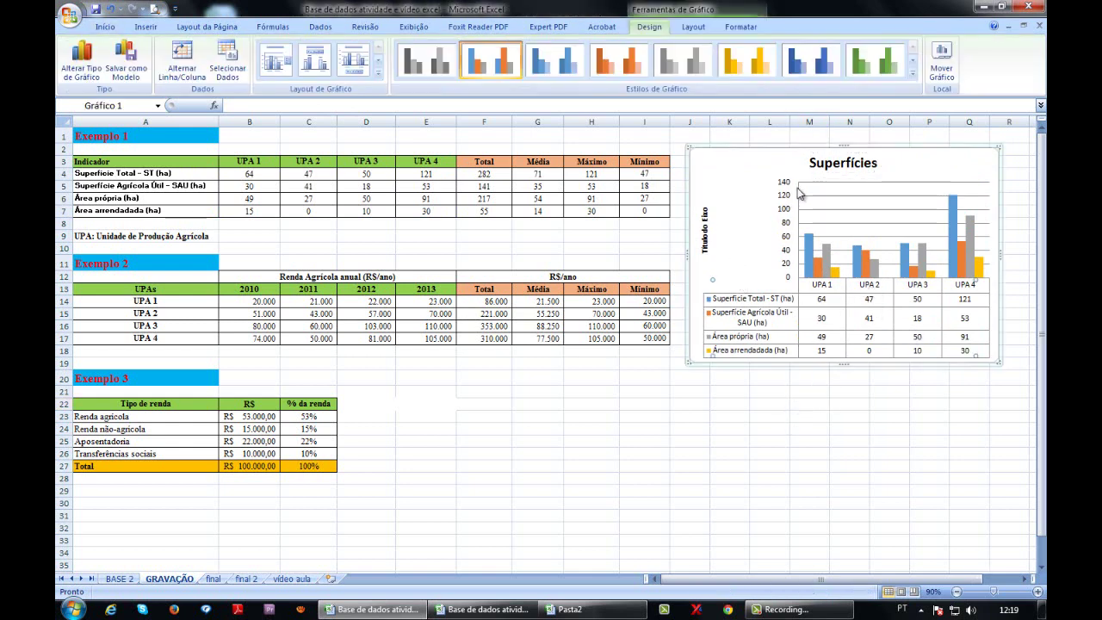
pyautogui.click(105, 27)
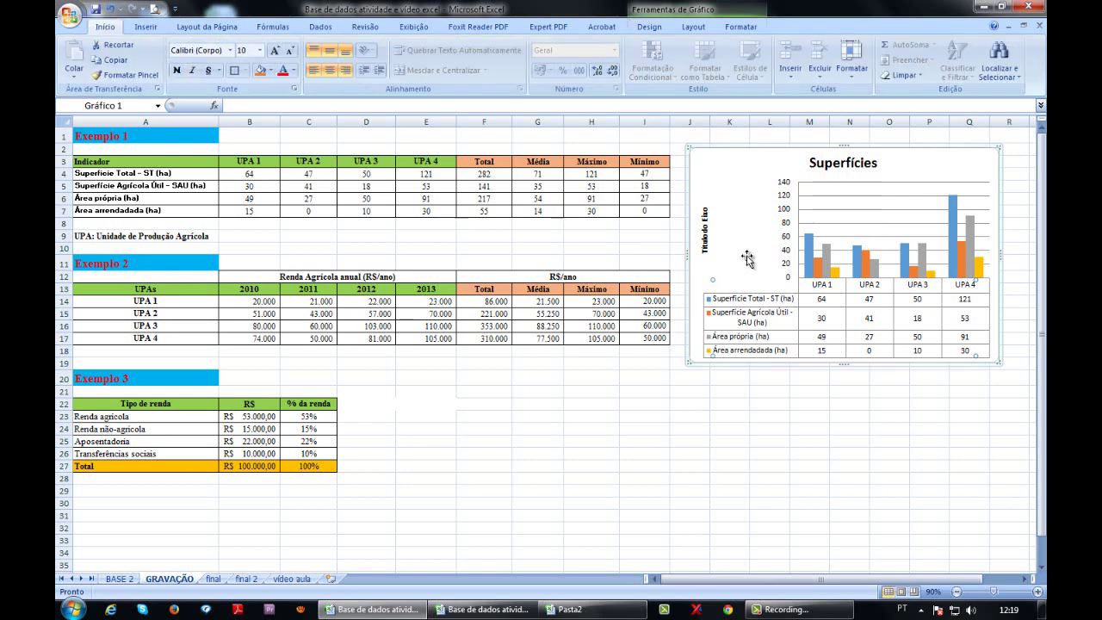
pyautogui.click(803, 222)
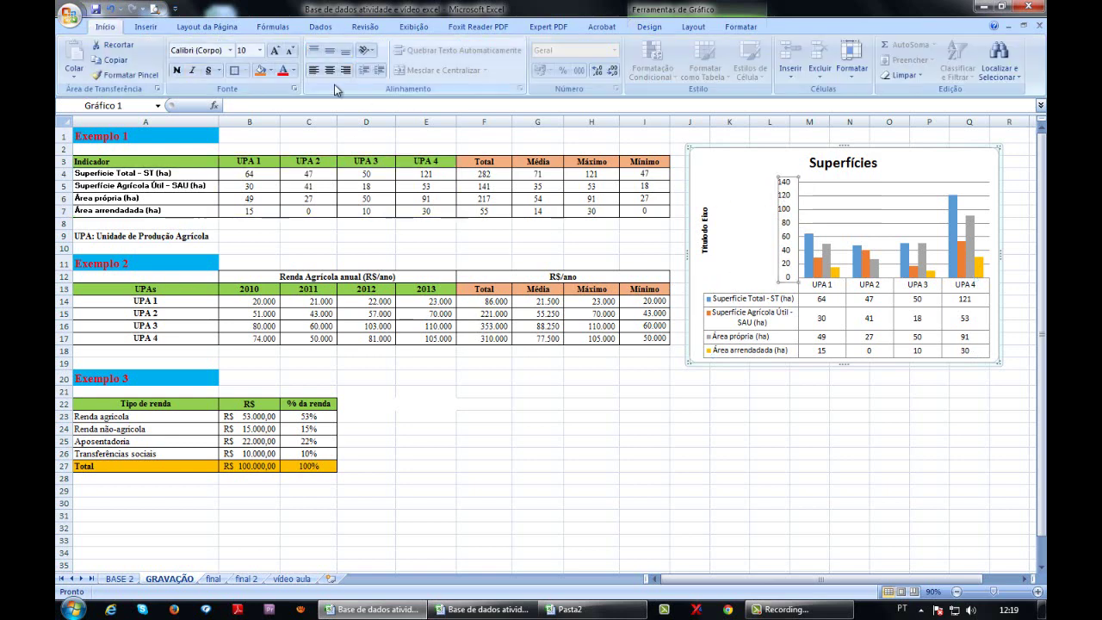
pyautogui.click(231, 50)
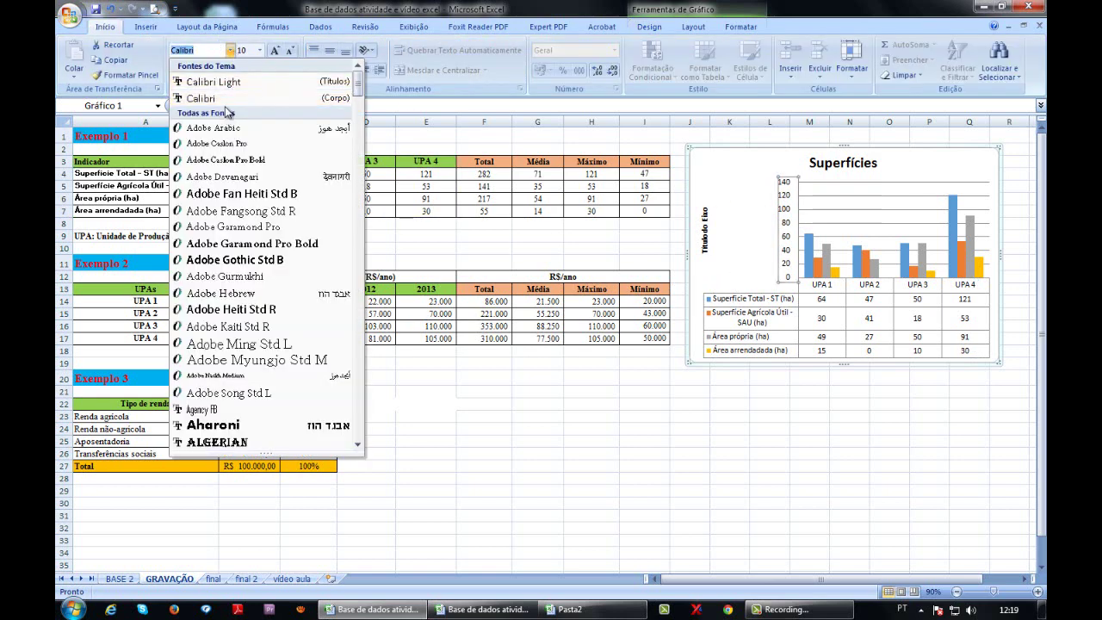
pyautogui.write('Times New Rom')
pyautogui.press('Return')
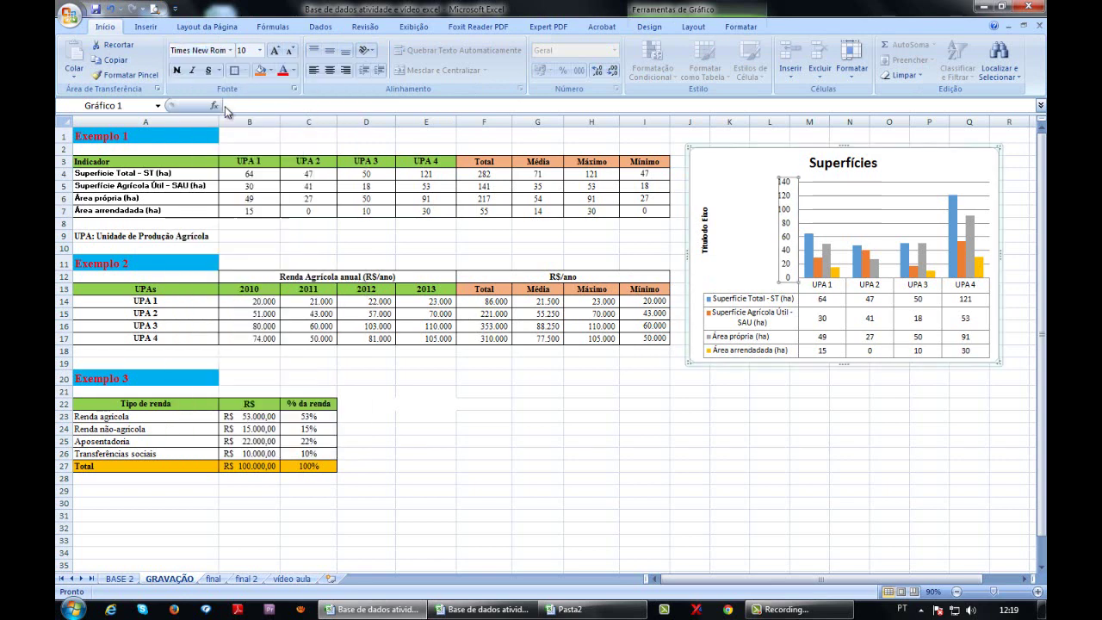
# - Reduce the Superfícies chart's vertical axis labels to font size 9 and widen the chart slightly
pyautogui.click(289, 53)
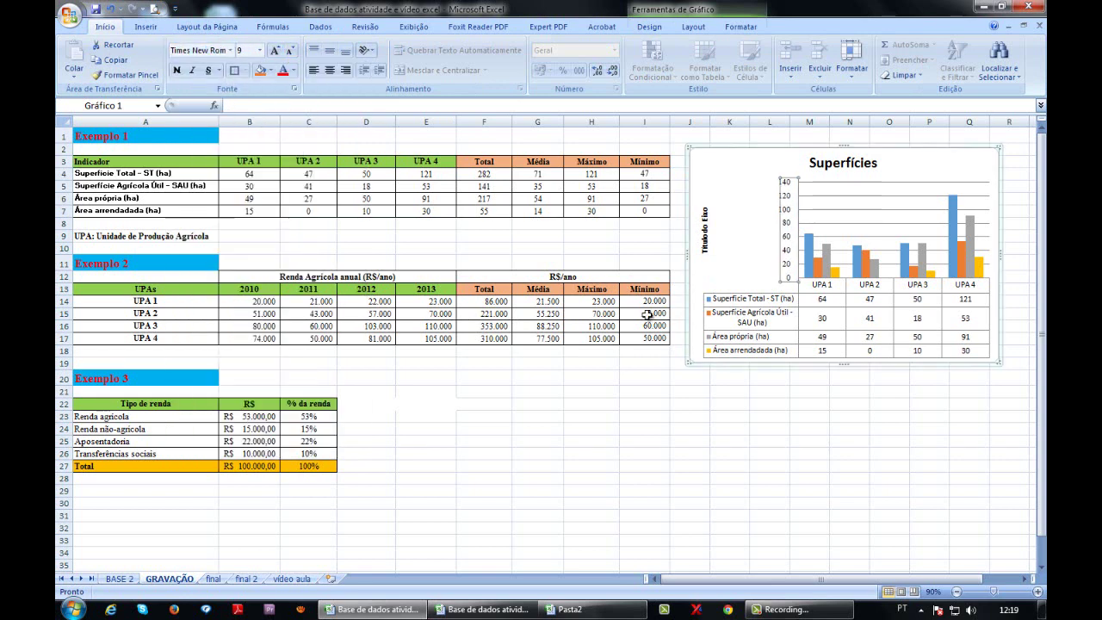
pyautogui.click(715, 389)
pyautogui.click(982, 266)
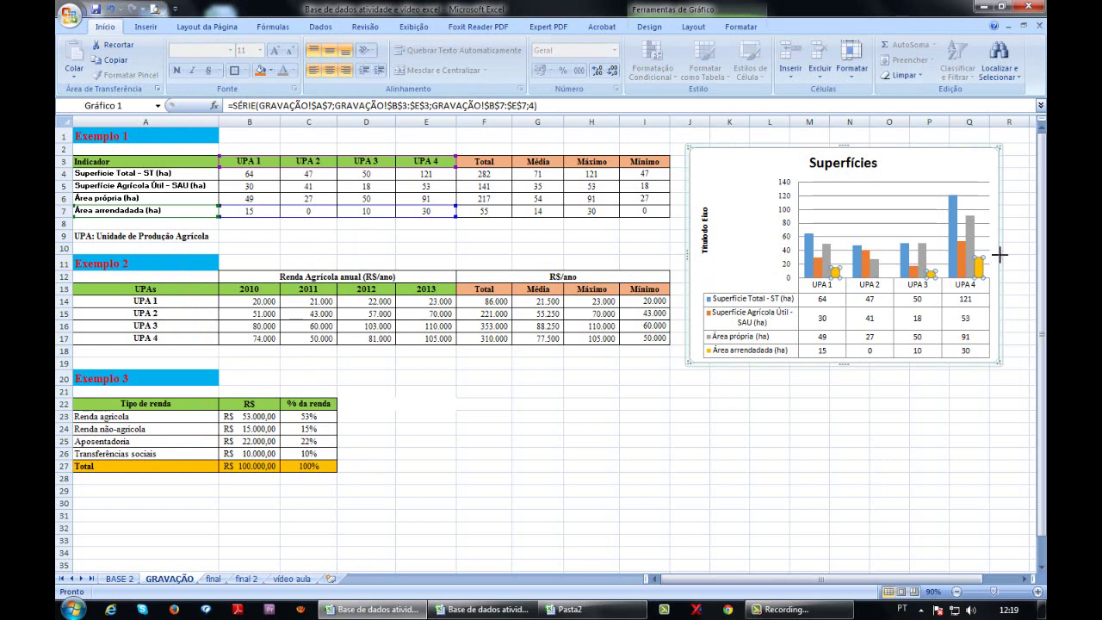
pyautogui.moveTo(1000, 253); pyautogui.dragTo(1013, 250)
pyautogui.click(930, 377)
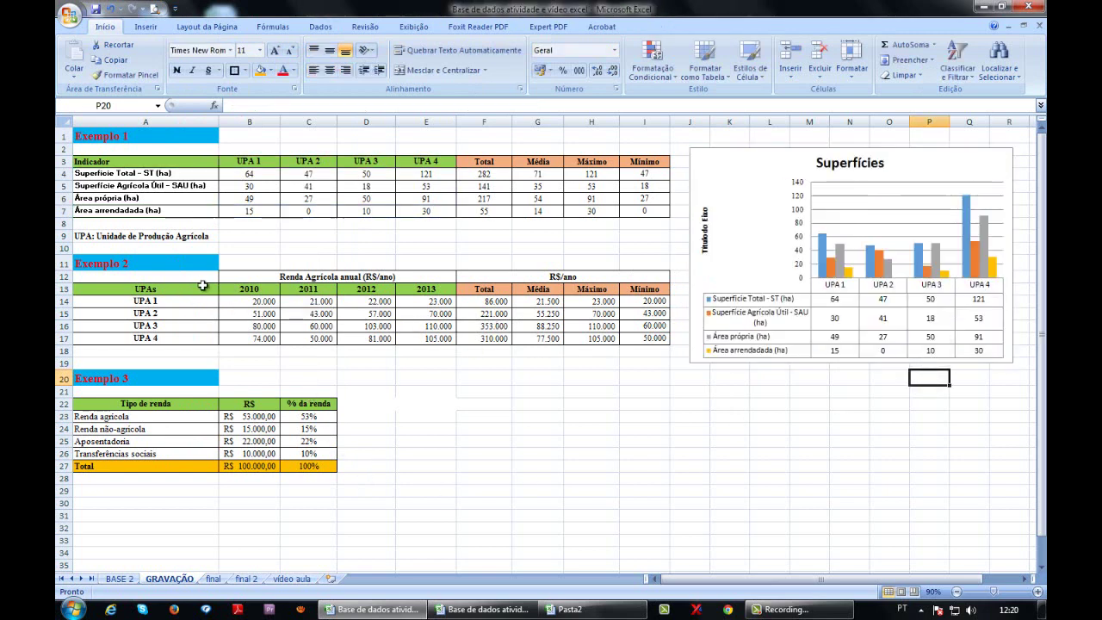
# - Insert a 2D line chart with markers from A13:E17 on the GRAVAÇÃO sheet and place it below the Exemplo 2 table
pyautogui.click(217, 581)
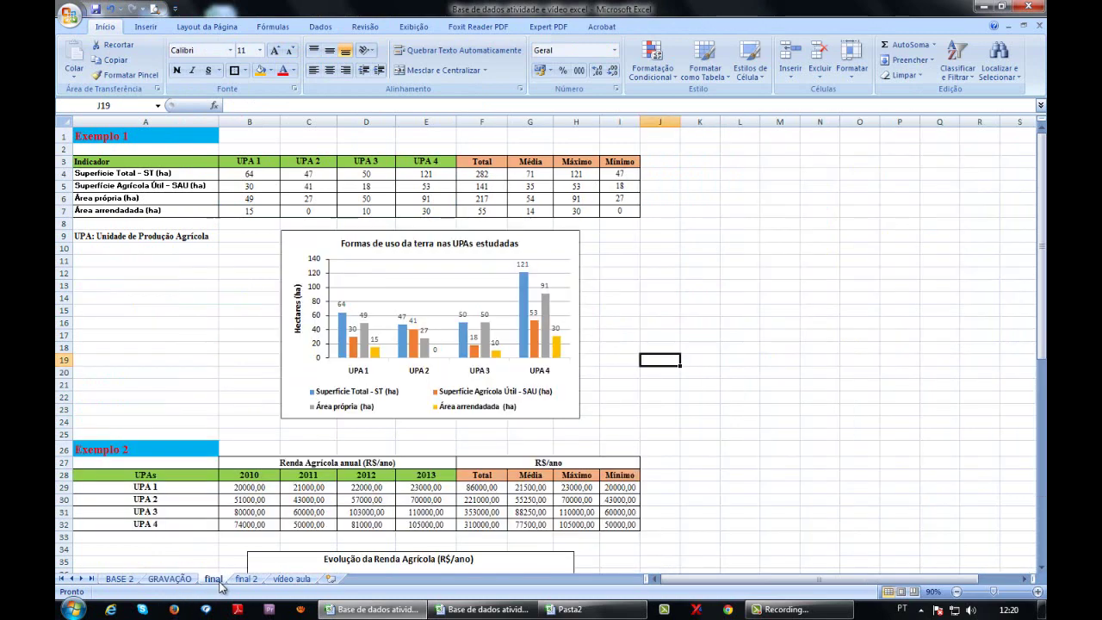
pyautogui.scroll(-6, 537, 512)
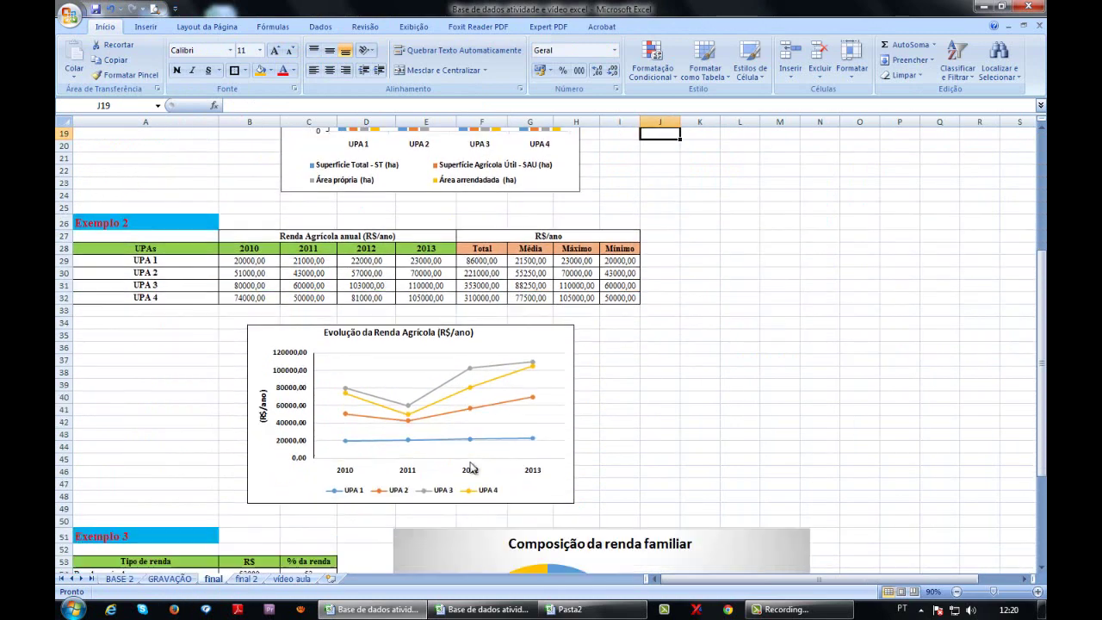
pyautogui.click(169, 579)
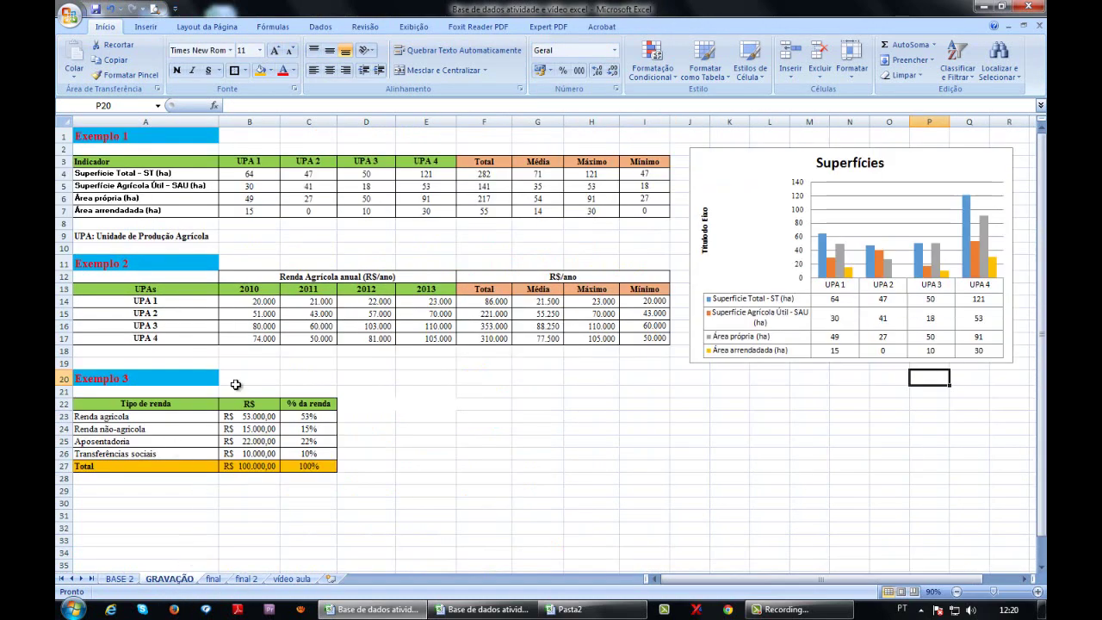
pyautogui.moveTo(145, 290); pyautogui.dragTo(425, 334)
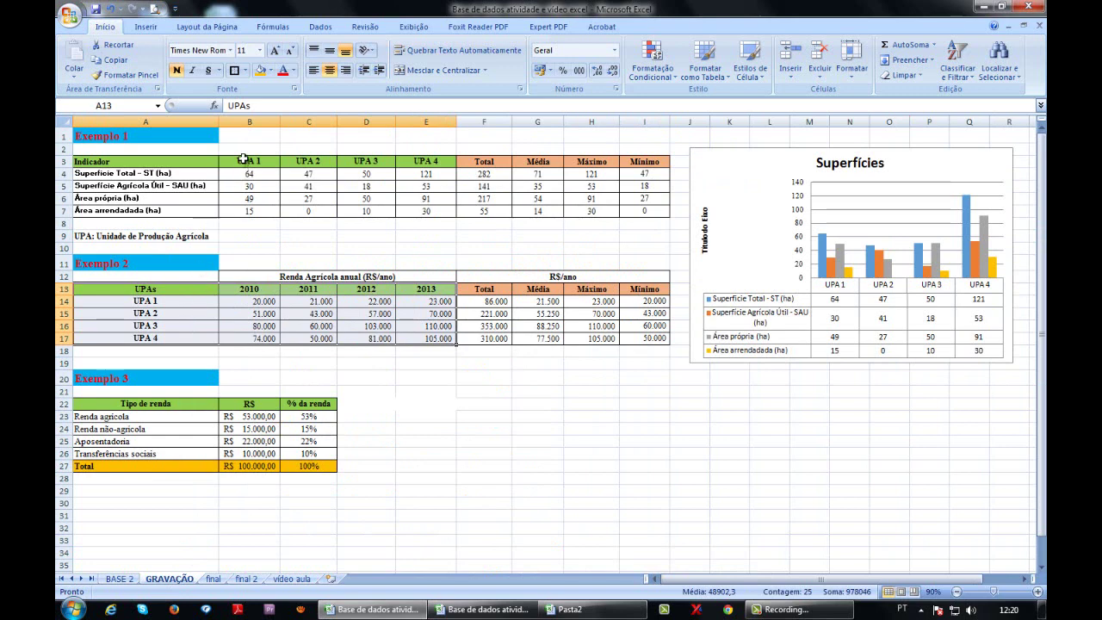
pyautogui.click(145, 27)
pyautogui.click(316, 77)
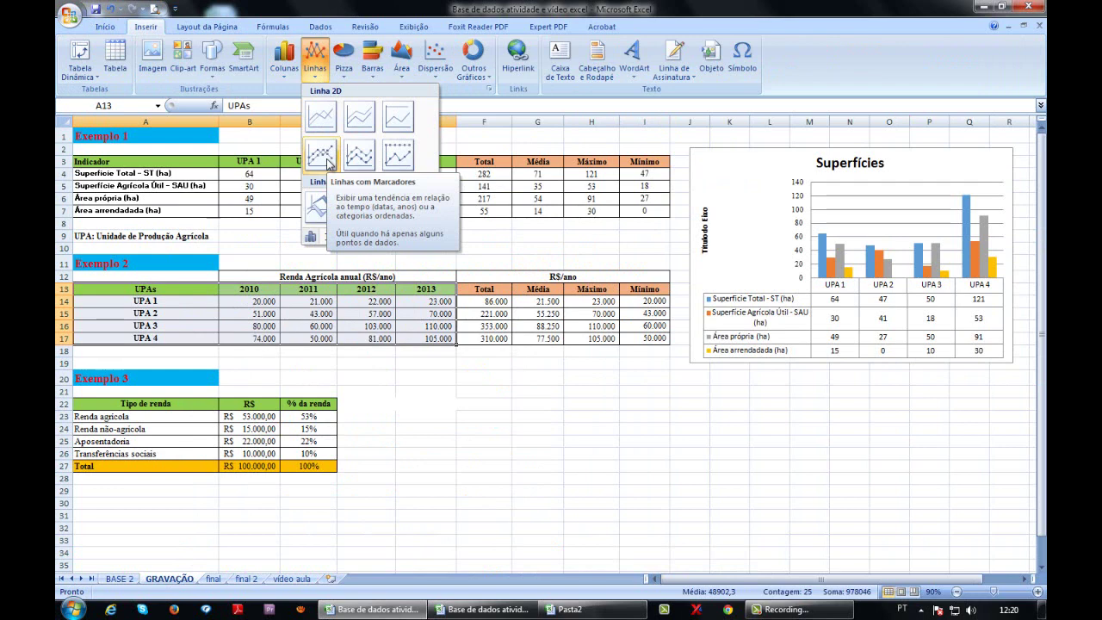
pyautogui.click(322, 155)
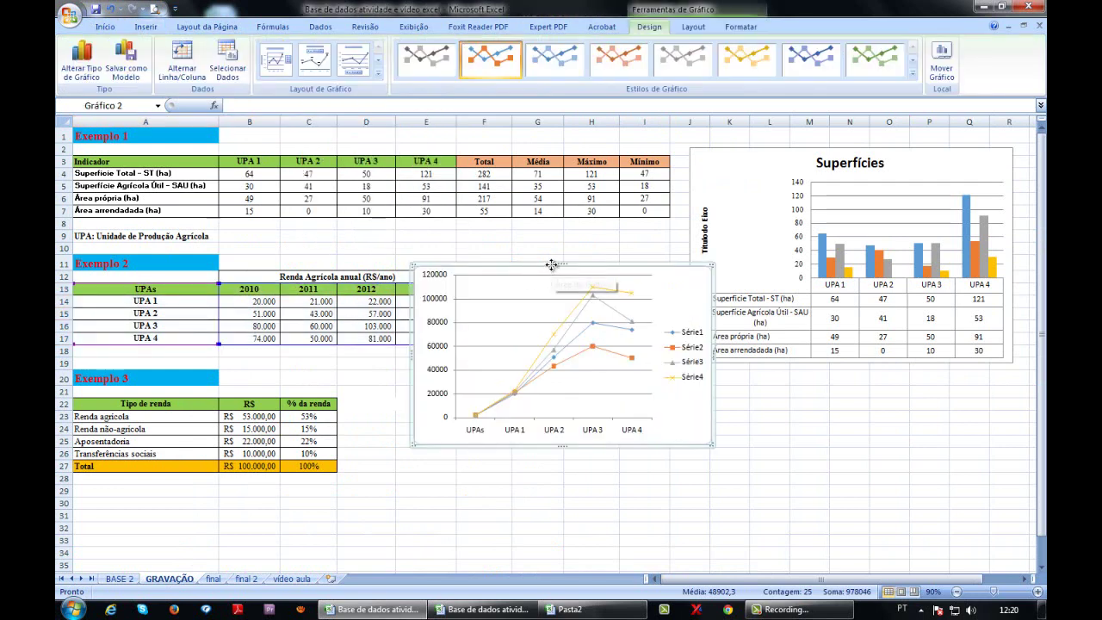
pyautogui.moveTo(547, 272); pyautogui.dragTo(541, 372)
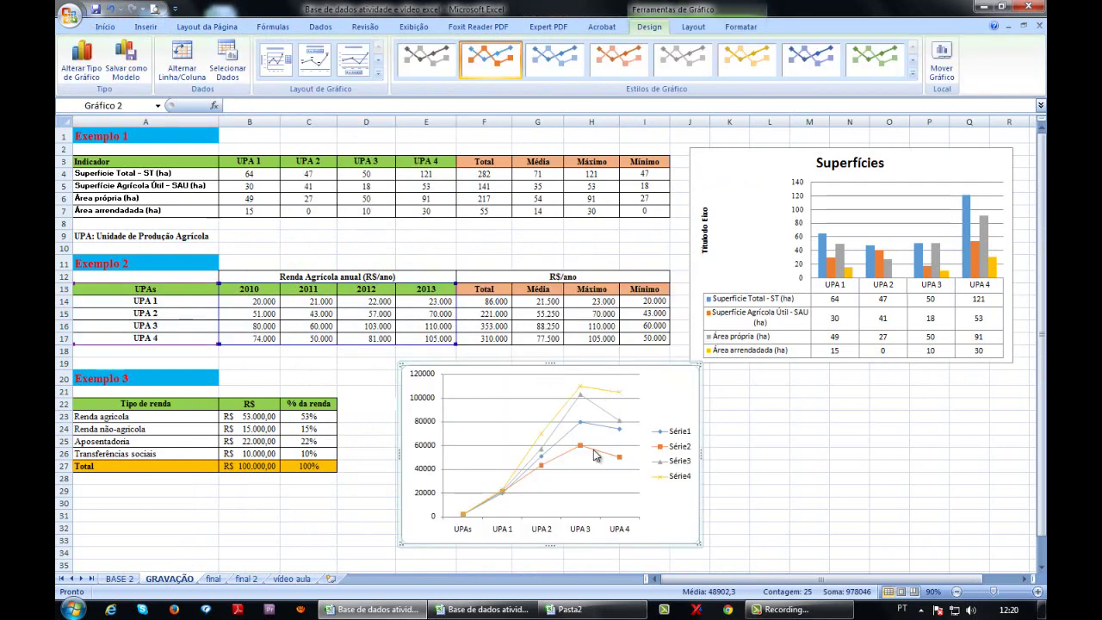
# - Switch the line chart's rows and columns and take its horizontal axis labels from the years in B13:E13
pyautogui.rightClick(582, 431)
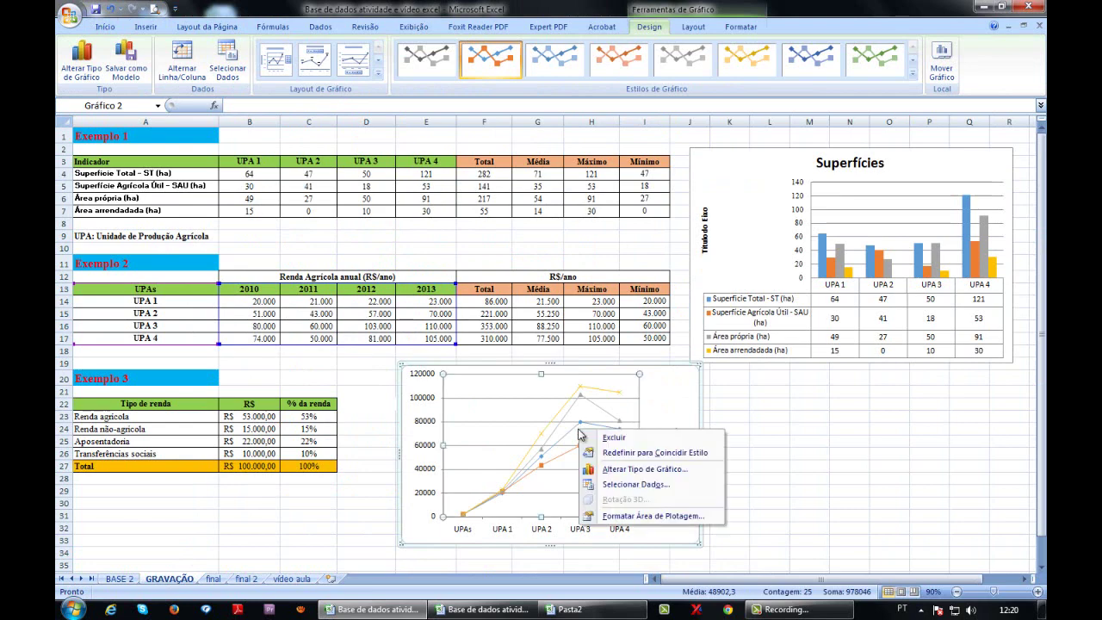
pyautogui.click(639, 485)
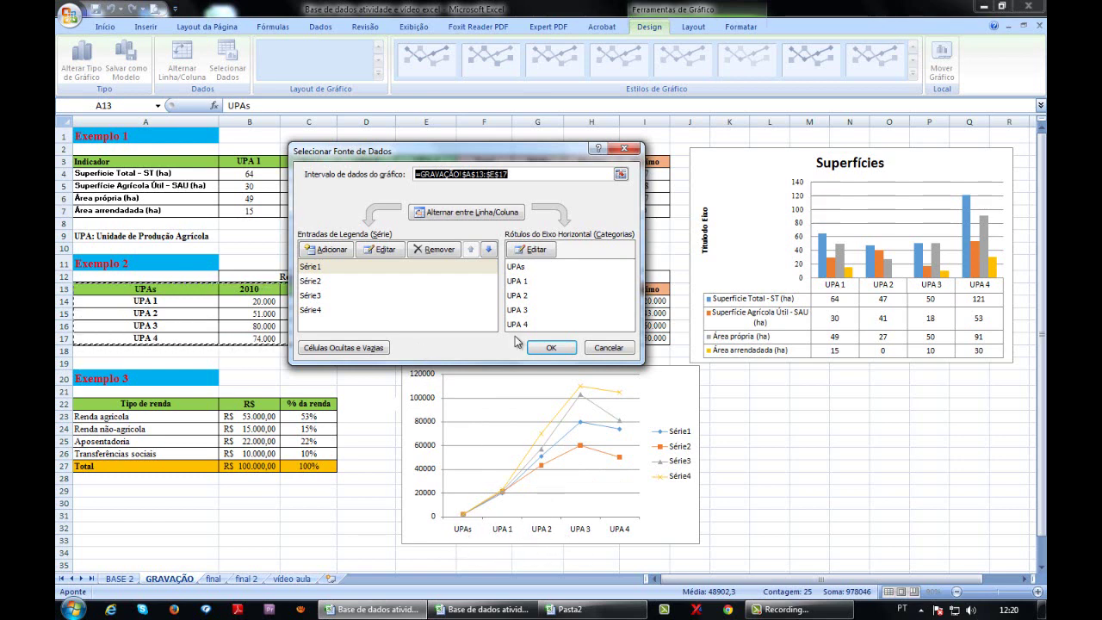
pyautogui.click(459, 215)
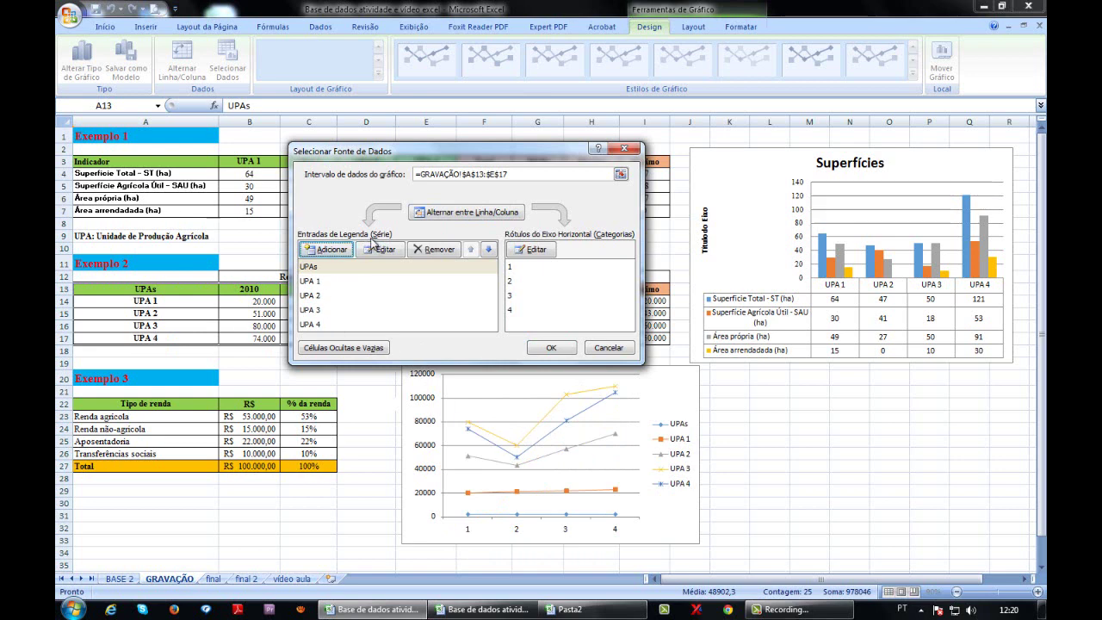
pyautogui.click(535, 250)
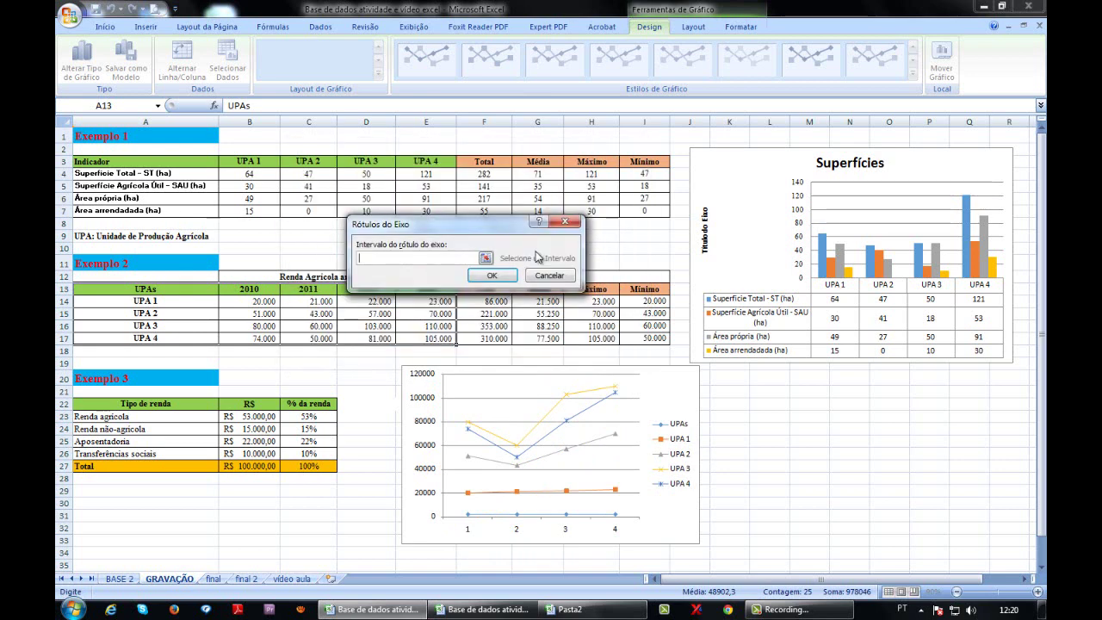
pyautogui.moveTo(443, 229); pyautogui.dragTo(439, 192)
pyautogui.moveTo(256, 289); pyautogui.dragTo(423, 291)
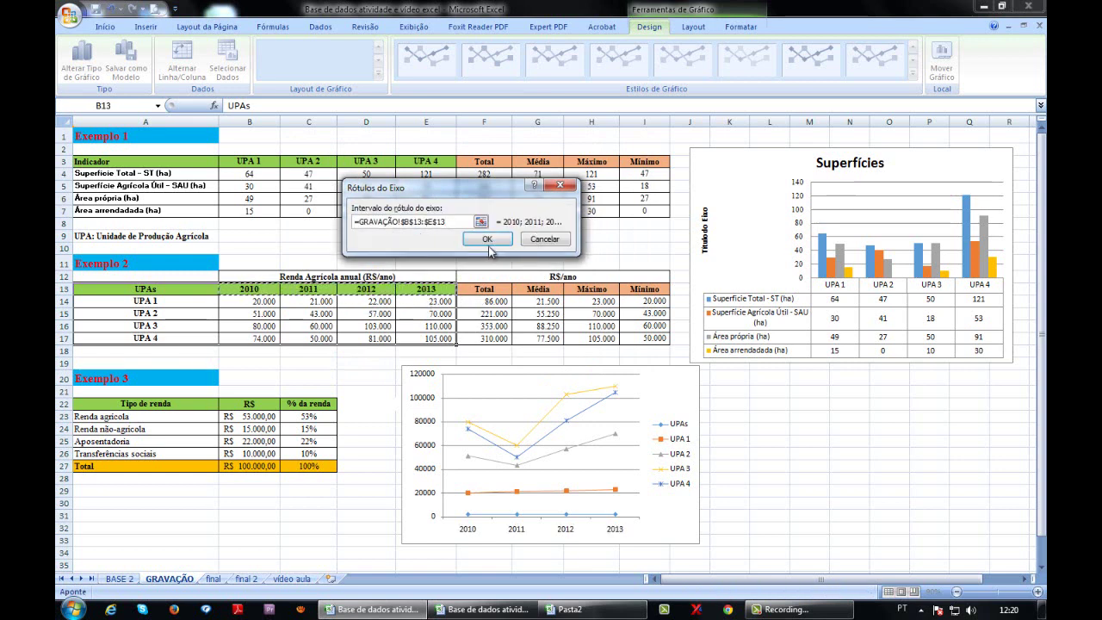
pyautogui.click(487, 239)
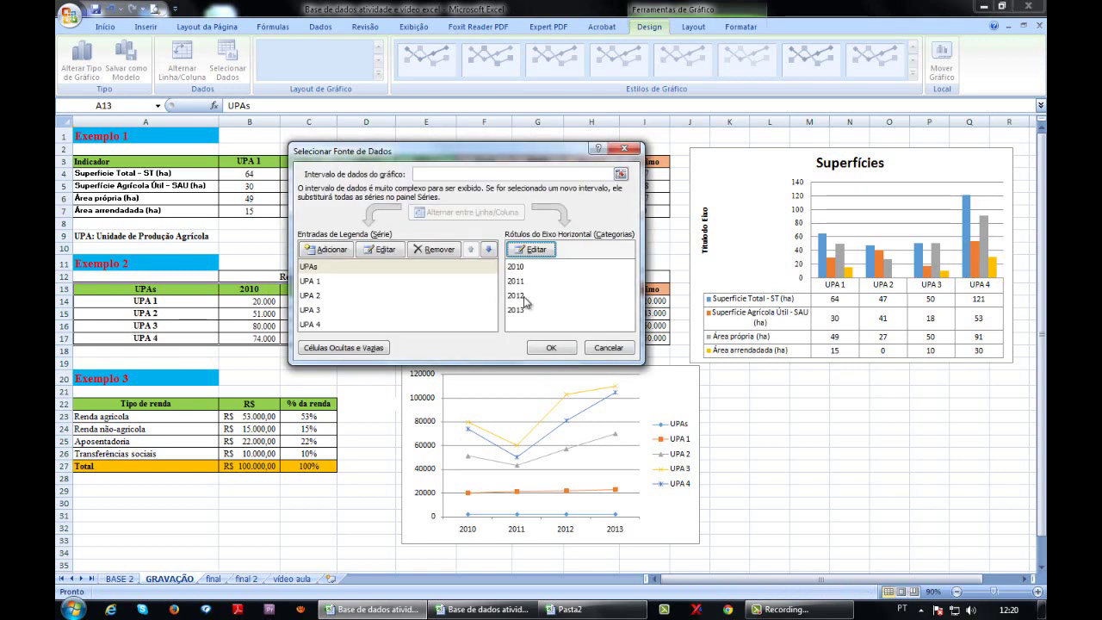
pyautogui.click(553, 348)
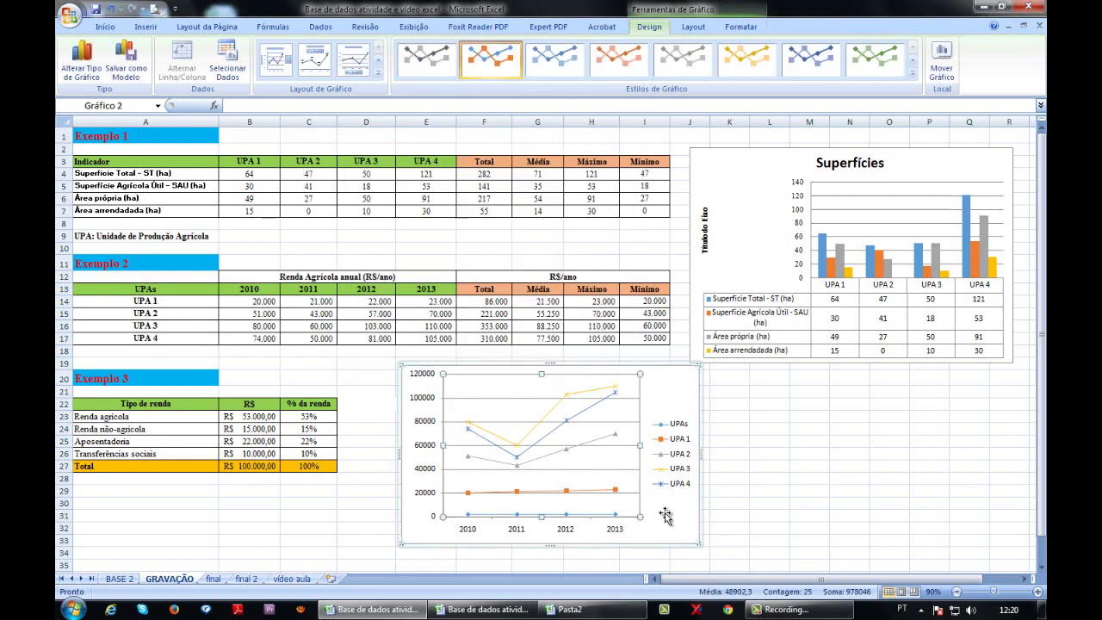
# - Widen the line chart and set its legend position to Inferior
pyautogui.moveTo(701, 456); pyautogui.dragTo(783, 459)
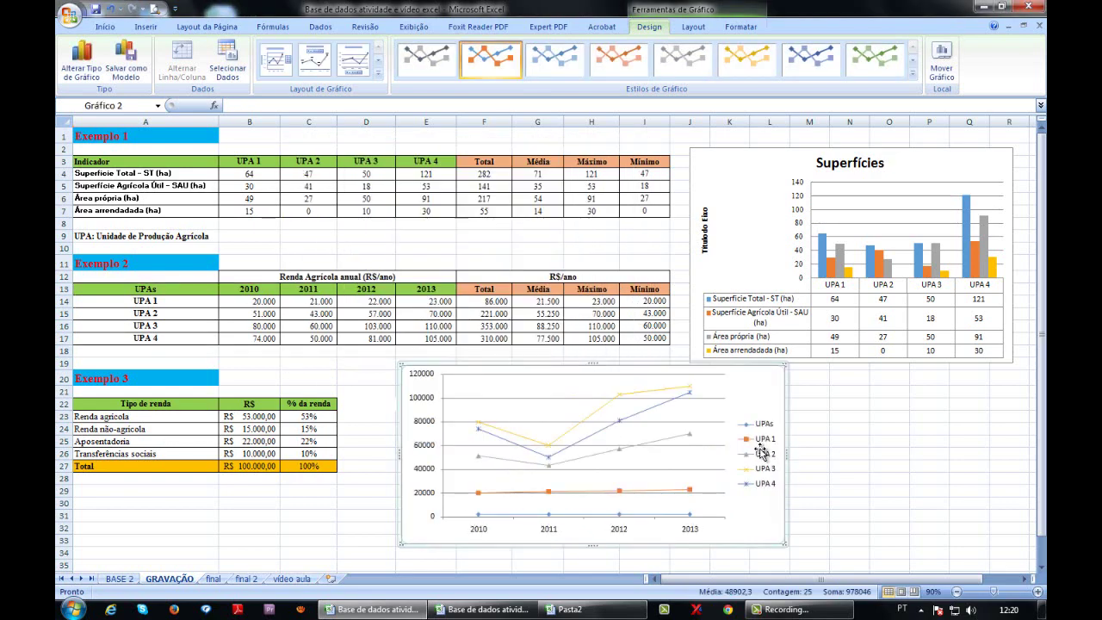
pyautogui.click(763, 449)
pyautogui.rightClick(759, 448)
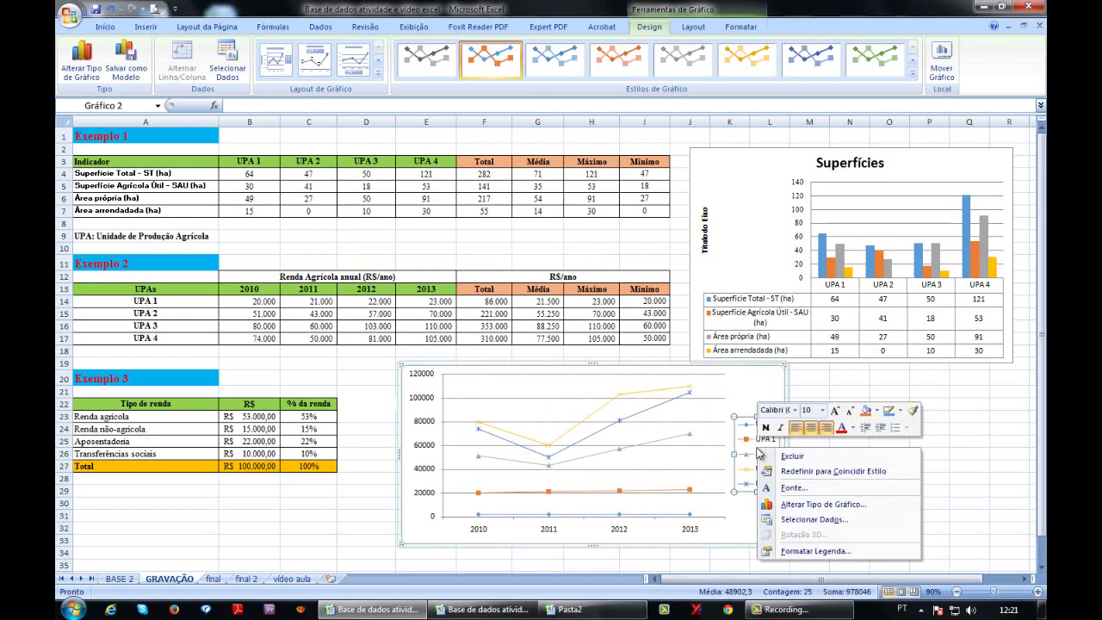
pyautogui.click(793, 552)
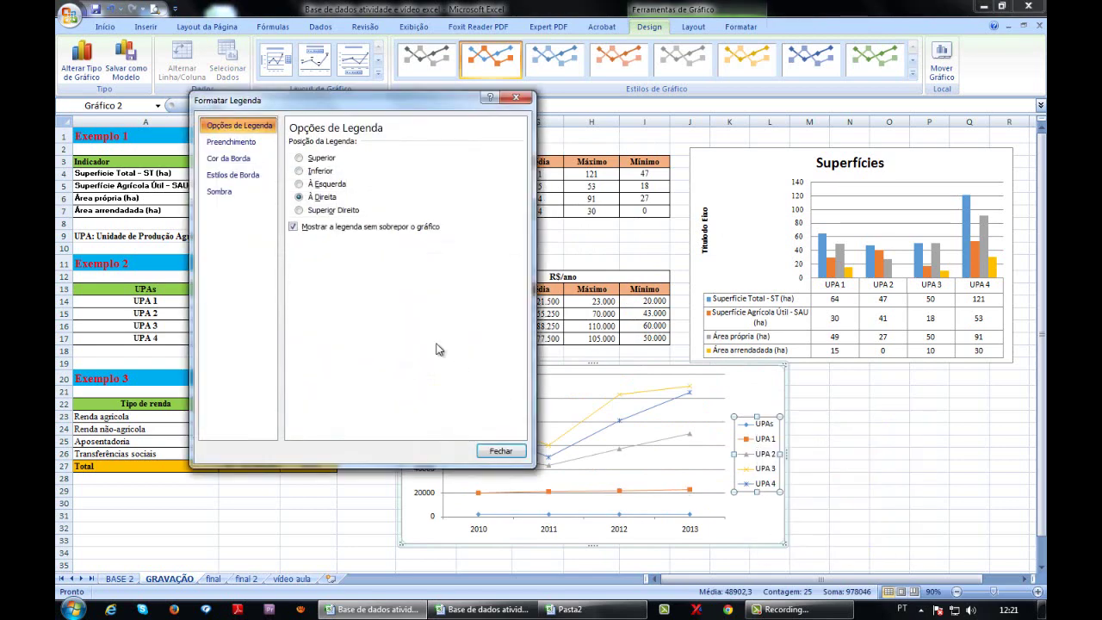
pyautogui.click(322, 171)
pyautogui.click(500, 451)
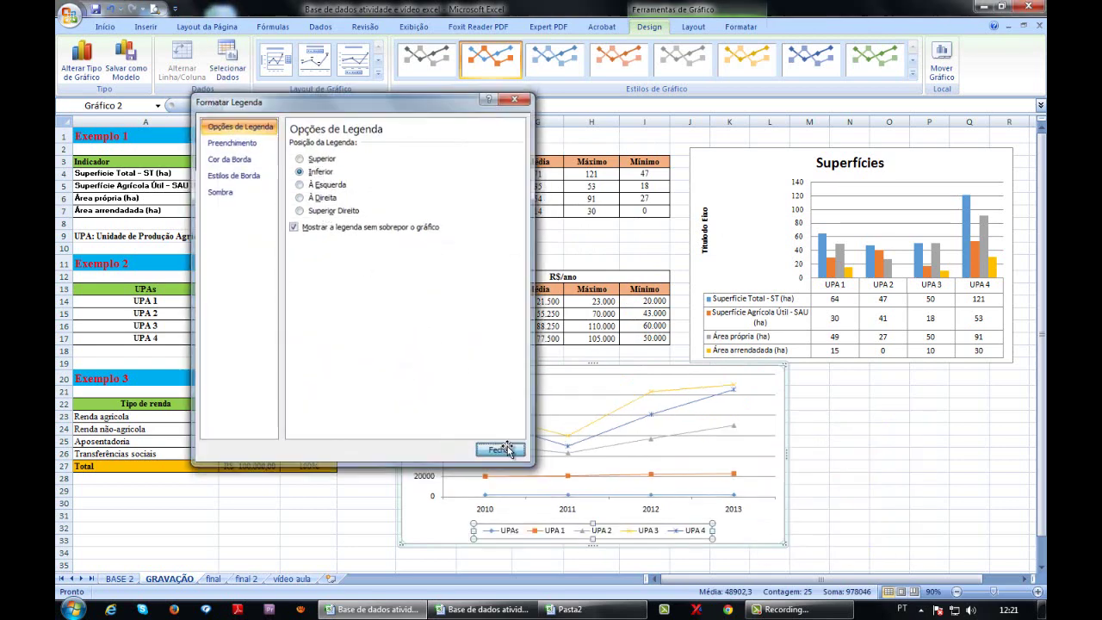
# - Apply the orange chart style with a shaded plot area to the line chart
pyautogui.click(912, 75)
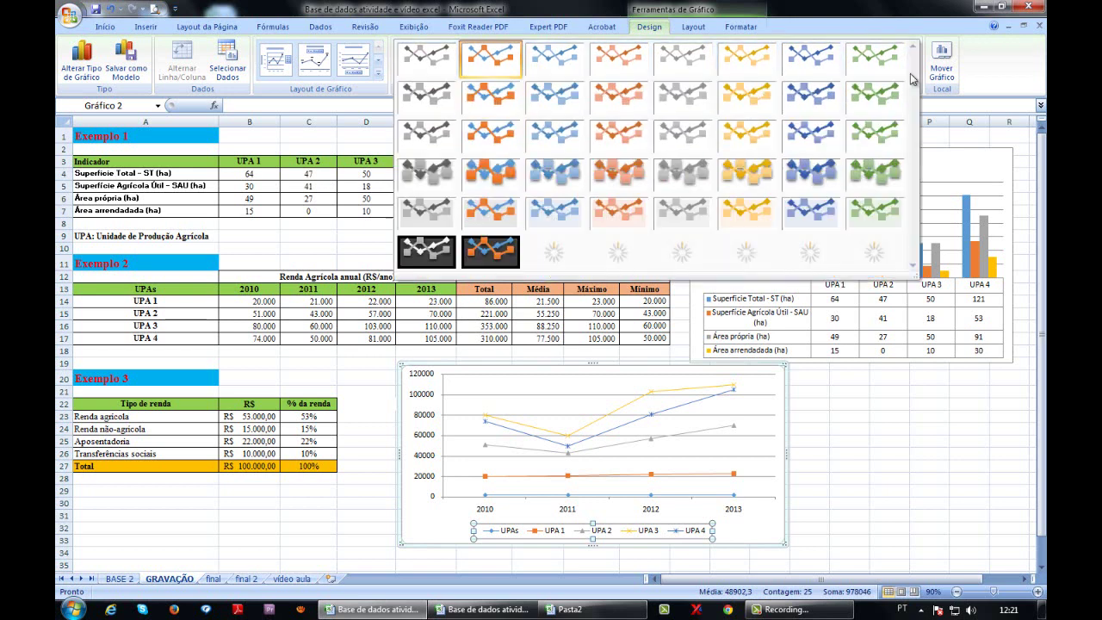
pyautogui.click(629, 212)
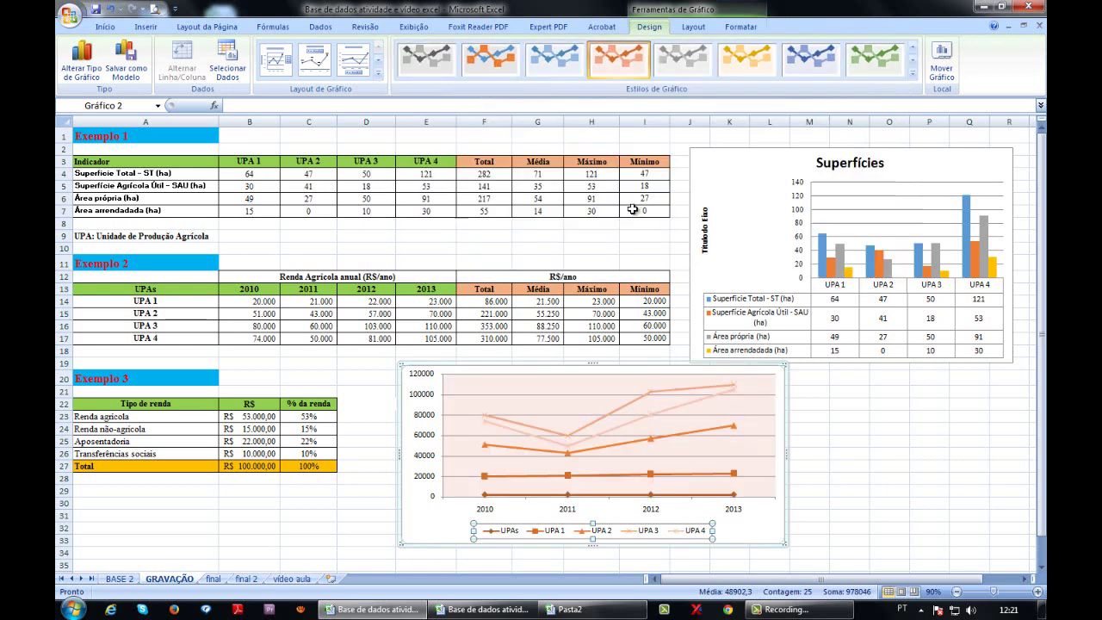
pyautogui.click(877, 429)
# - Examine the family income pie charts on the final and final 2 sheets and return to the GRAVAÇÃO sheet
pyautogui.scroll(-5, 866, 426)
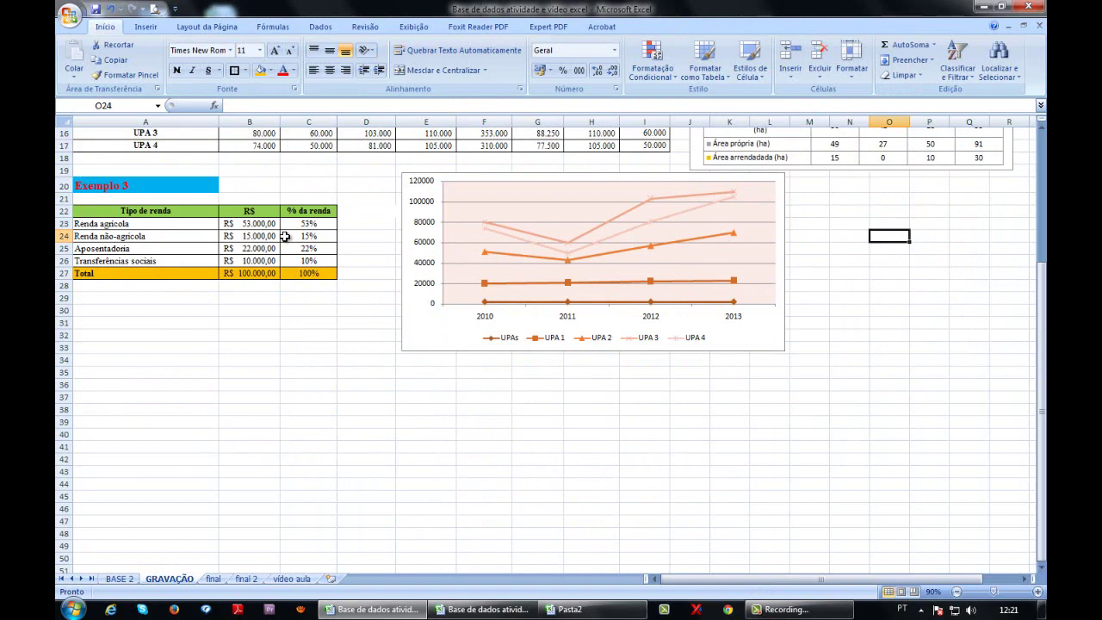
pyautogui.click(212, 579)
pyautogui.scroll(-7, 451, 517)
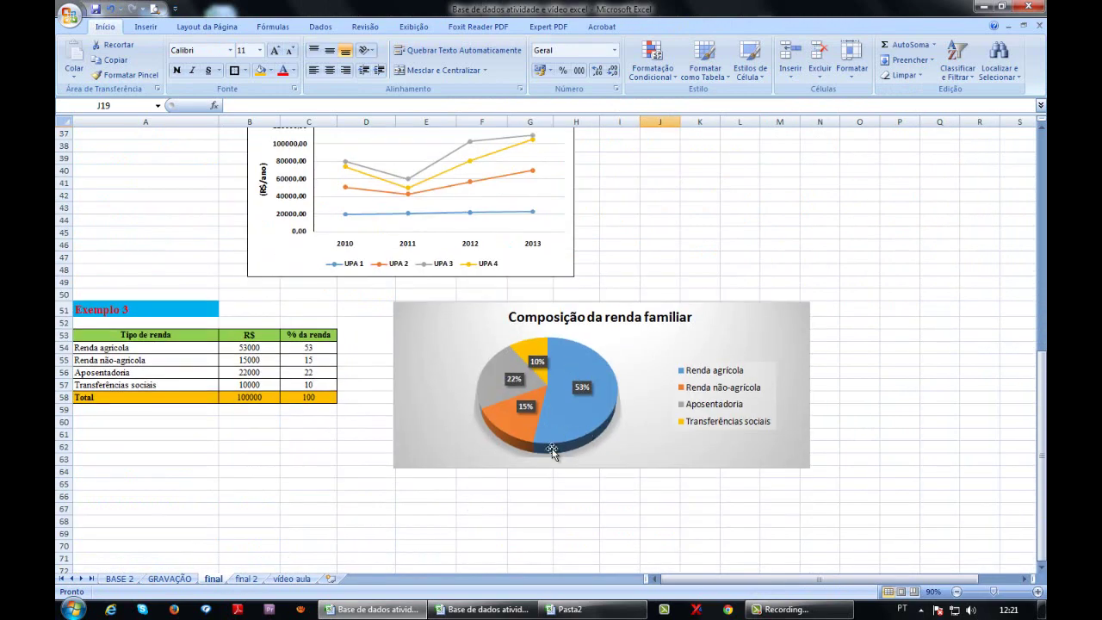
pyautogui.click(246, 579)
pyautogui.scroll(-3, 589, 508)
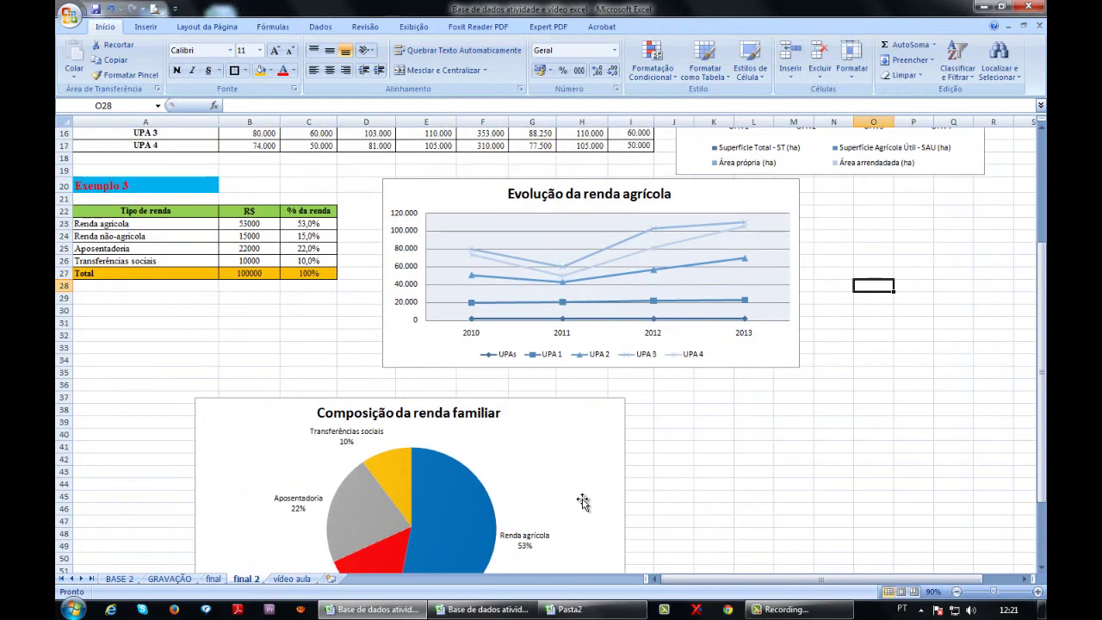
pyautogui.scroll(-2, 582, 502)
pyautogui.click(169, 581)
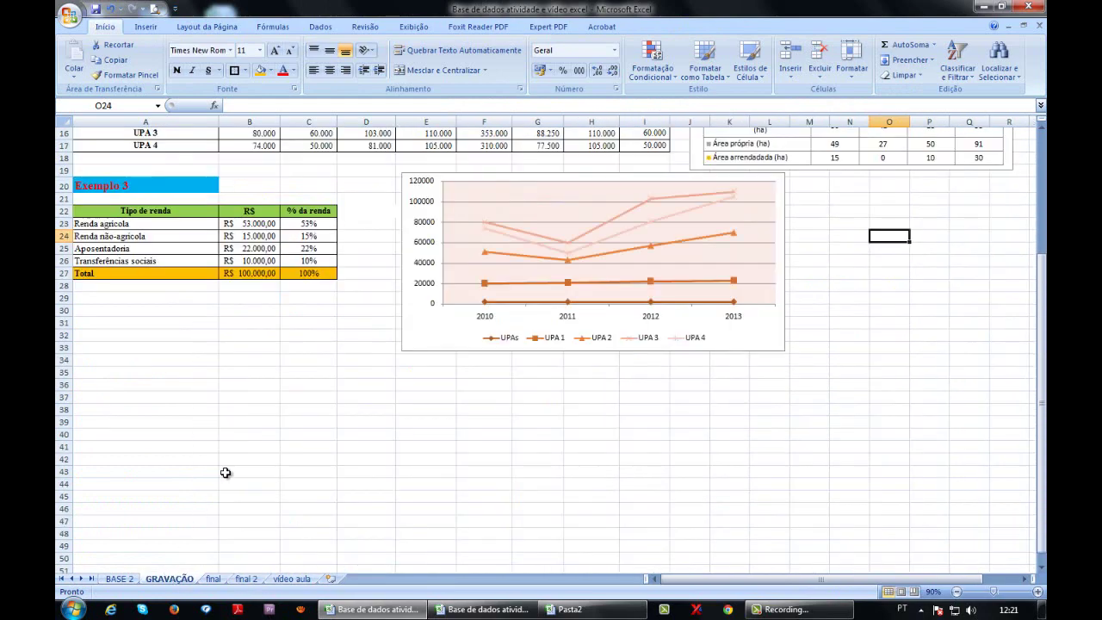
# - Insert a 2D pie chart from the income types and R$ values in A22:B26, leaving out the Total row
pyautogui.moveTo(164, 213); pyautogui.dragTo(257, 259)
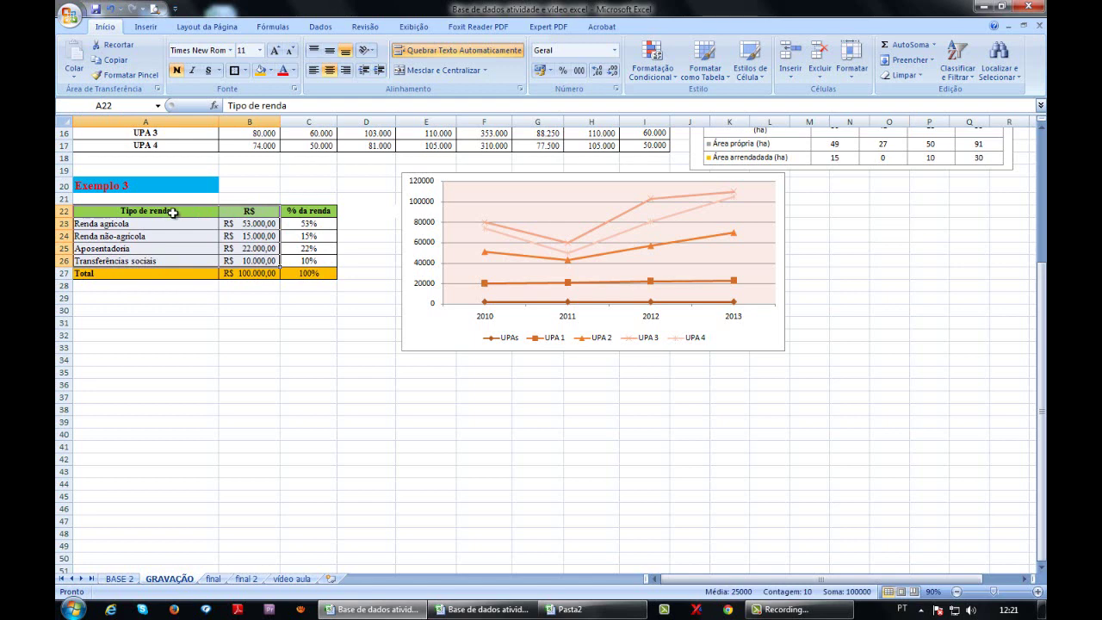
pyautogui.moveTo(173, 212); pyautogui.dragTo(245, 260)
pyautogui.click(246, 260)
pyautogui.moveTo(199, 211); pyautogui.dragTo(203, 261)
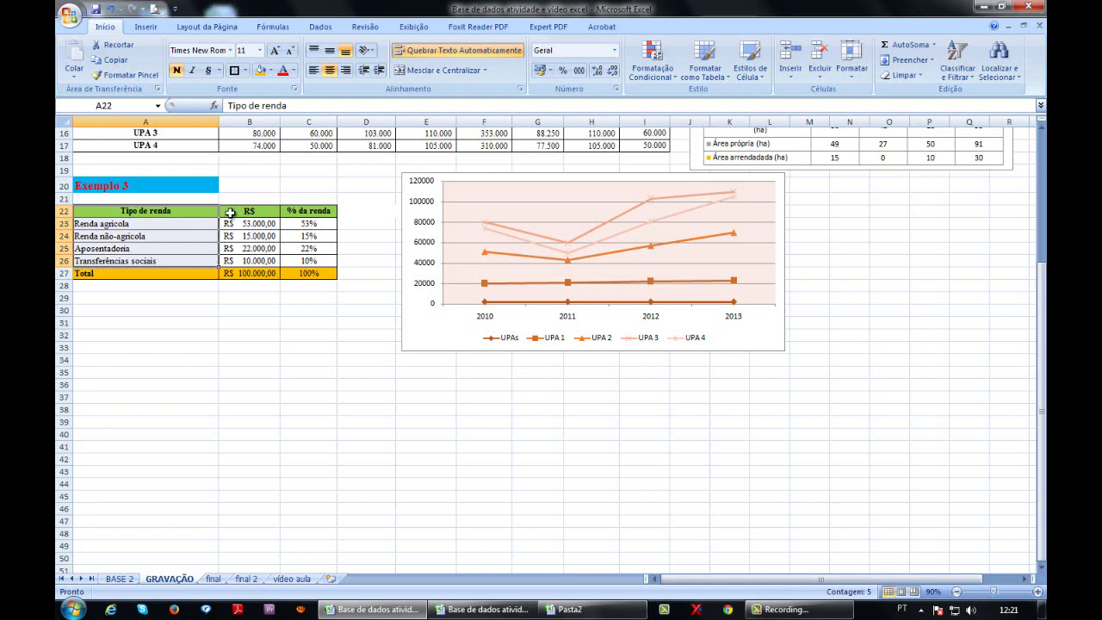
pyautogui.moveTo(199, 211); pyautogui.dragTo(252, 262)
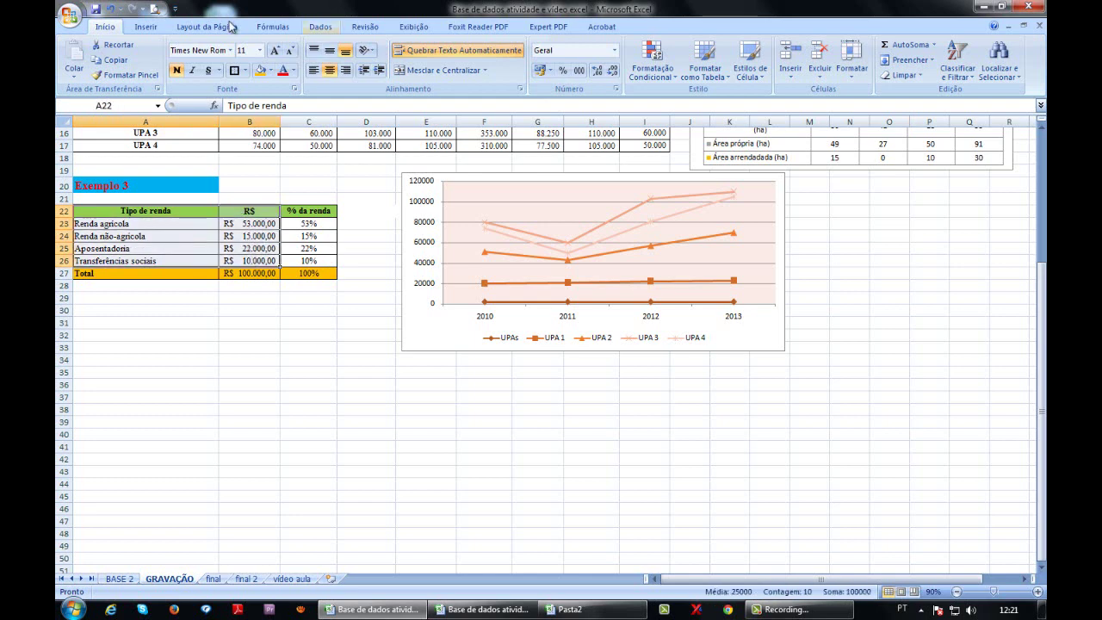
pyautogui.click(146, 28)
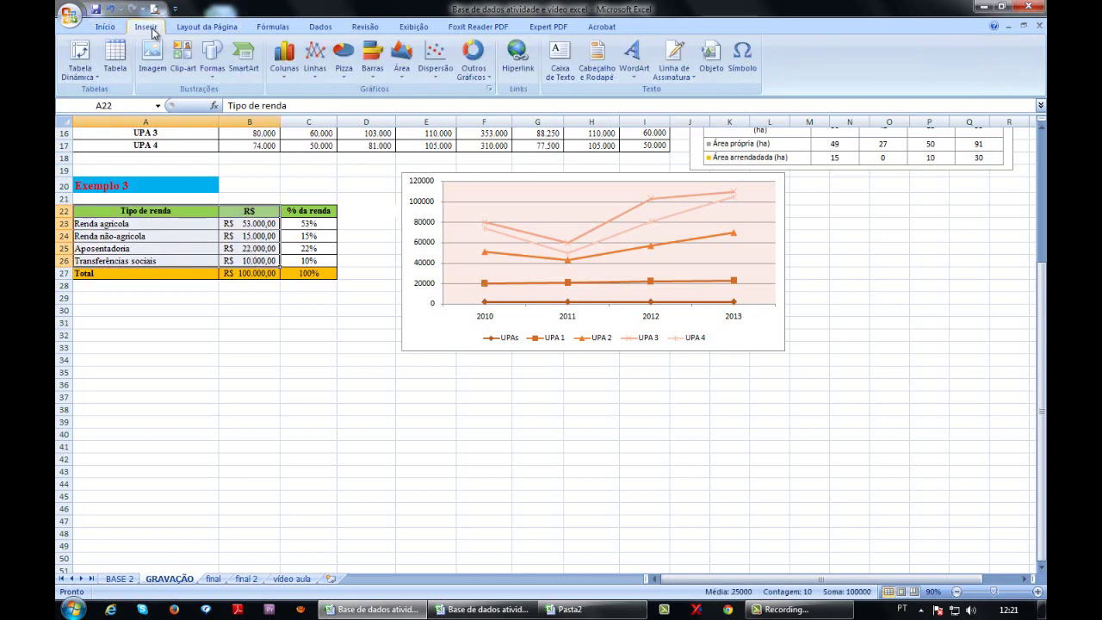
pyautogui.click(344, 69)
pyautogui.click(353, 119)
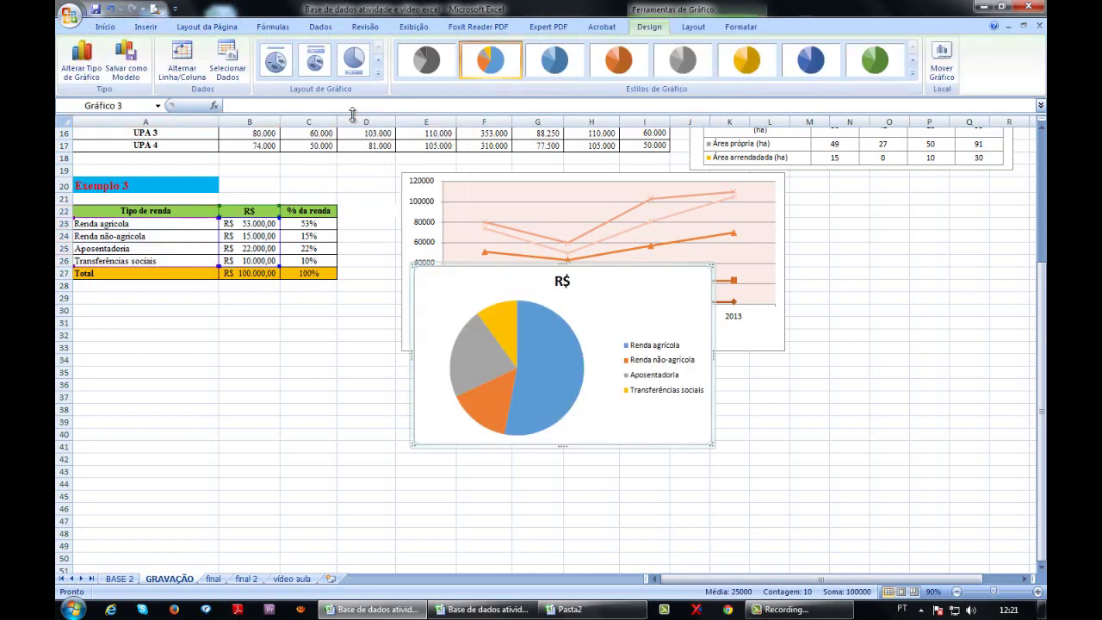
# - Move the pie chart below the Exemplo 3 table and add data labels to its slices
pyautogui.moveTo(504, 266); pyautogui.dragTo(194, 303)
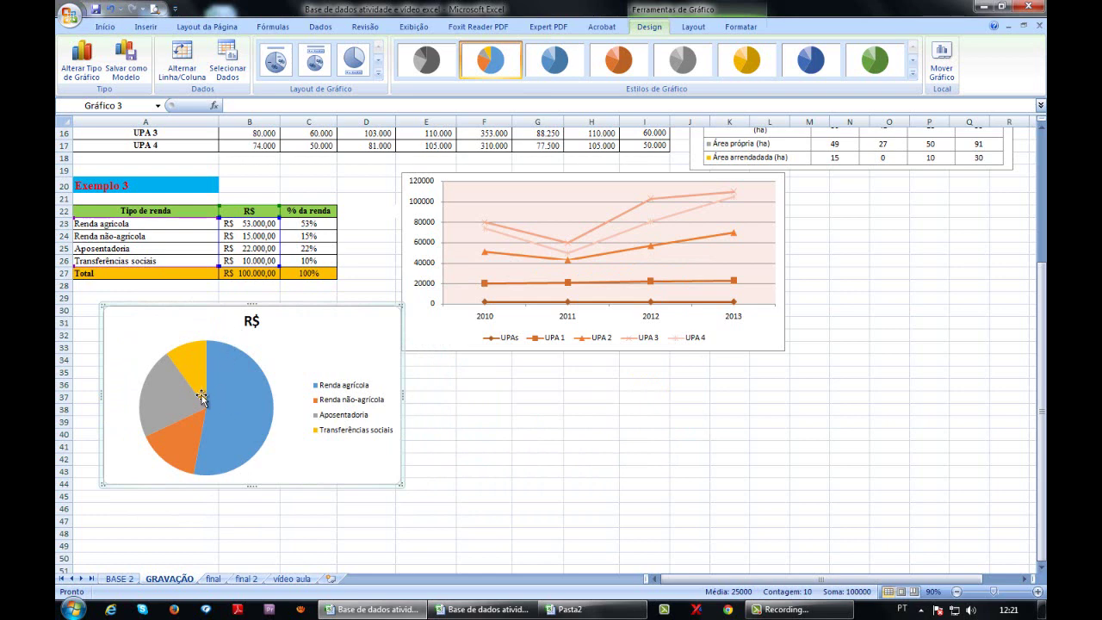
pyautogui.rightClick(243, 415)
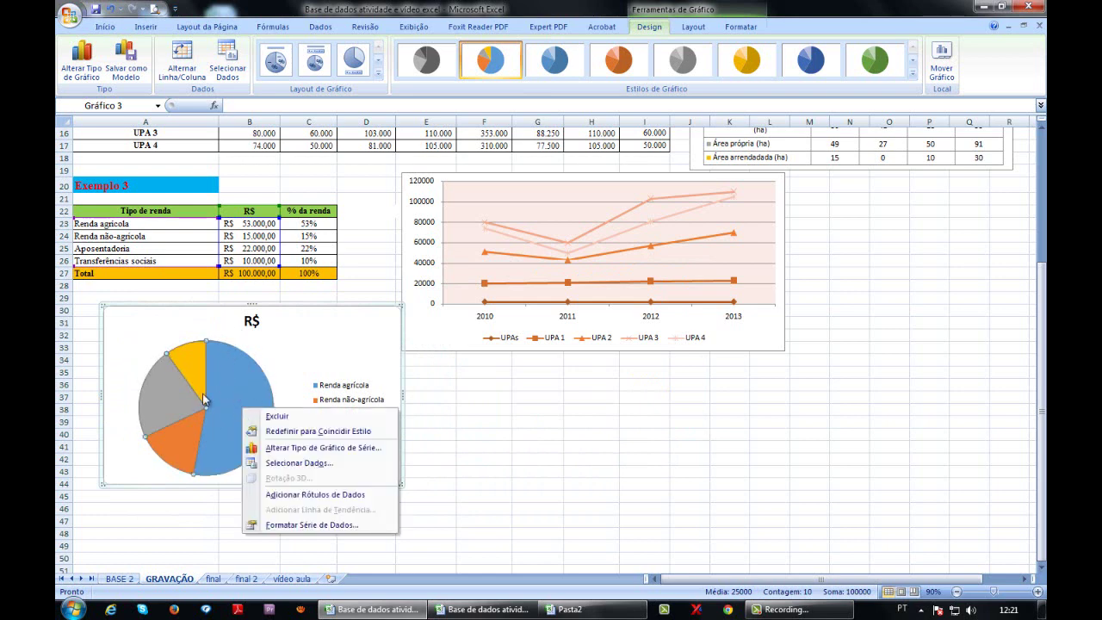
pyautogui.click(299, 496)
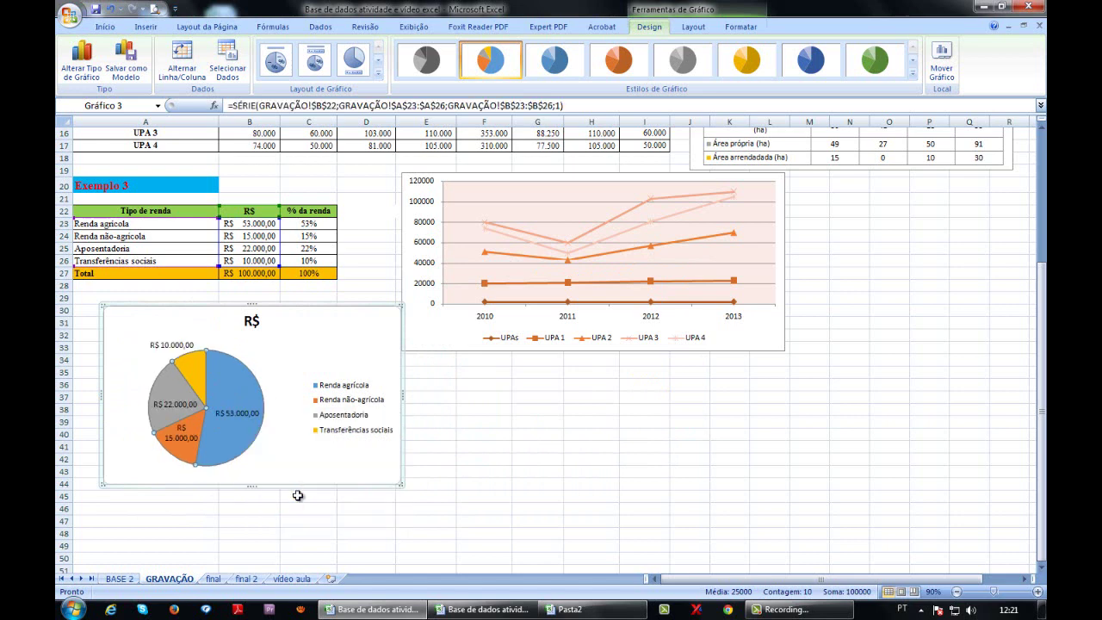
# - Format the pie chart's data labels to show Nome da Categoria and Porcentagem instead of Valor
pyautogui.click(235, 419)
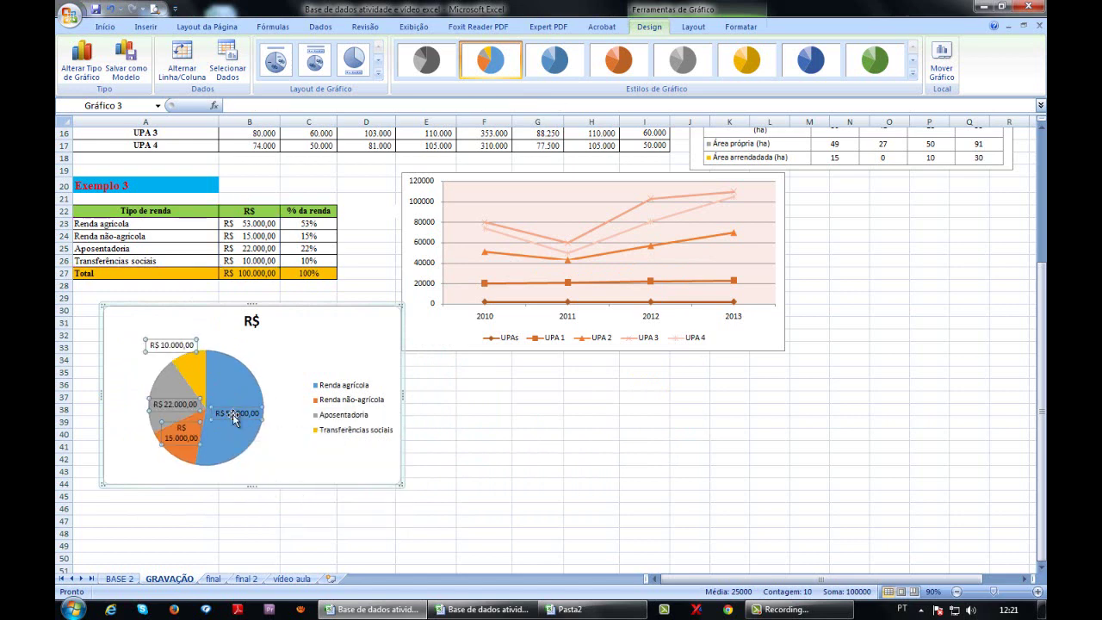
pyautogui.rightClick(234, 418)
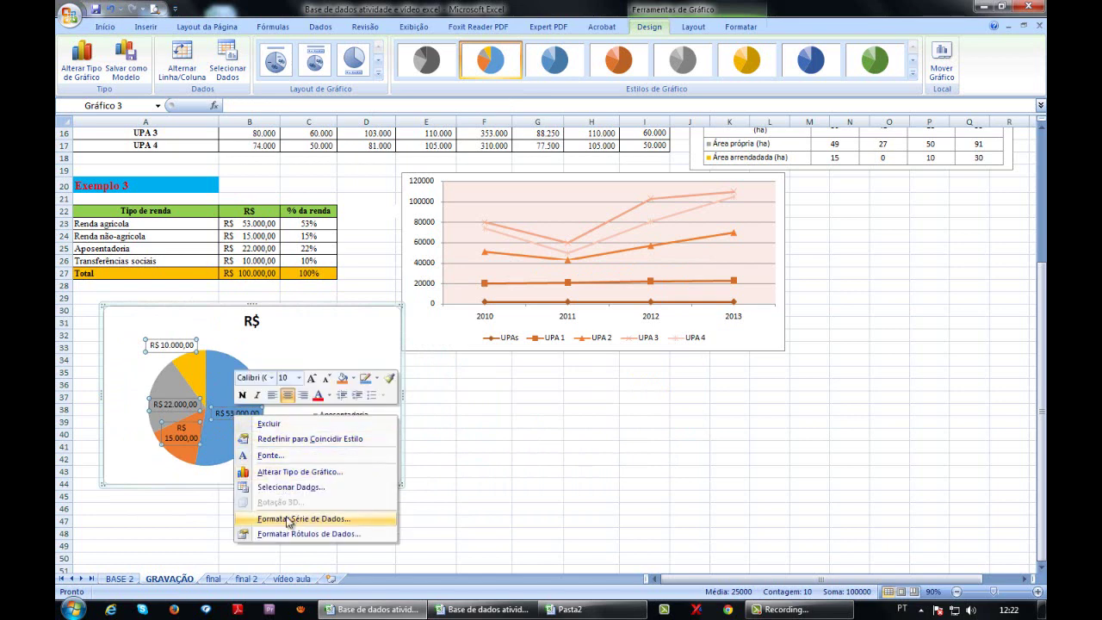
pyautogui.click(306, 534)
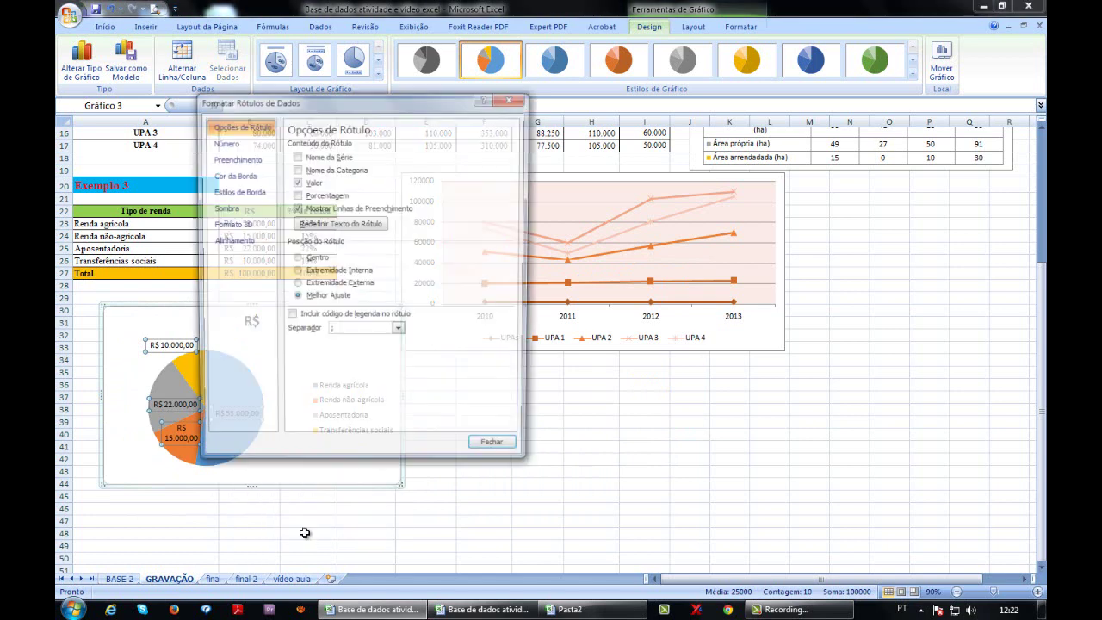
pyautogui.moveTo(362, 103); pyautogui.dragTo(533, 96)
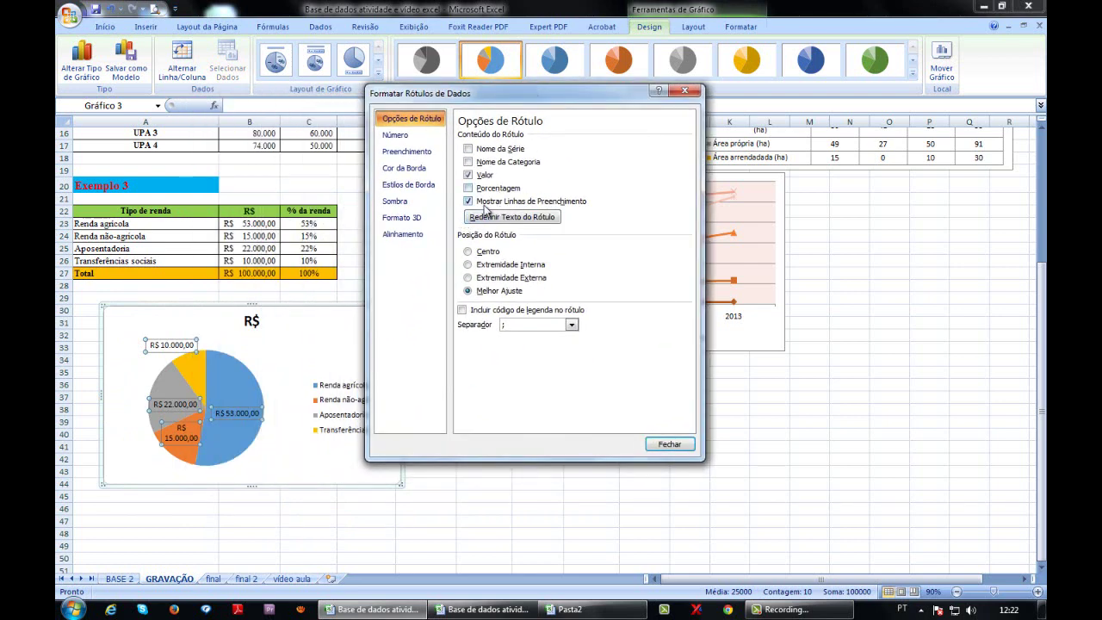
pyautogui.click(468, 175)
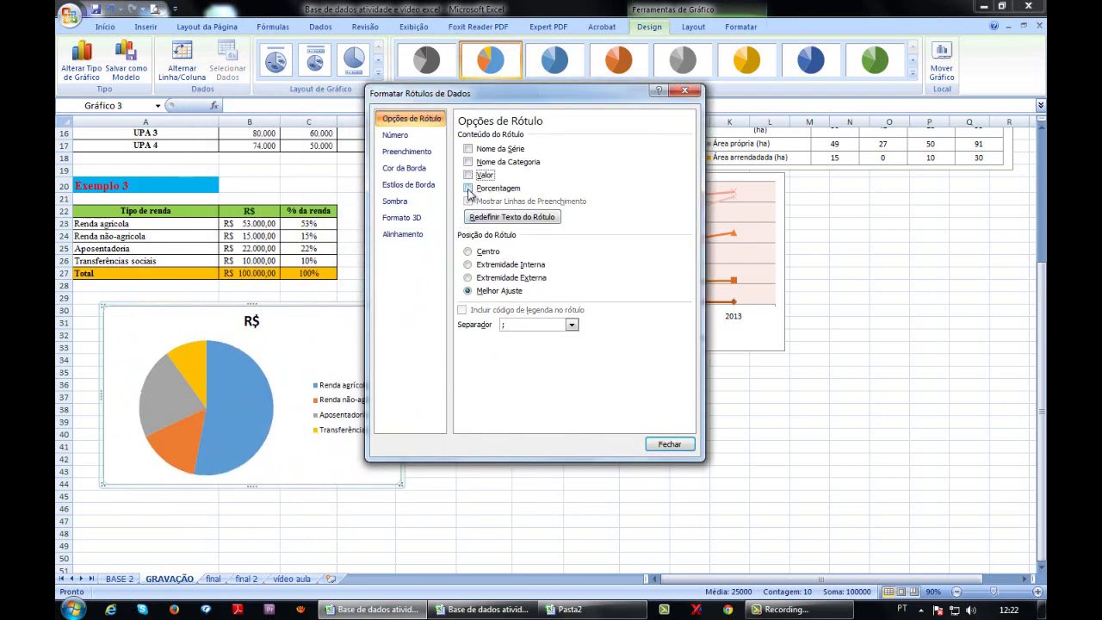
pyautogui.click(469, 188)
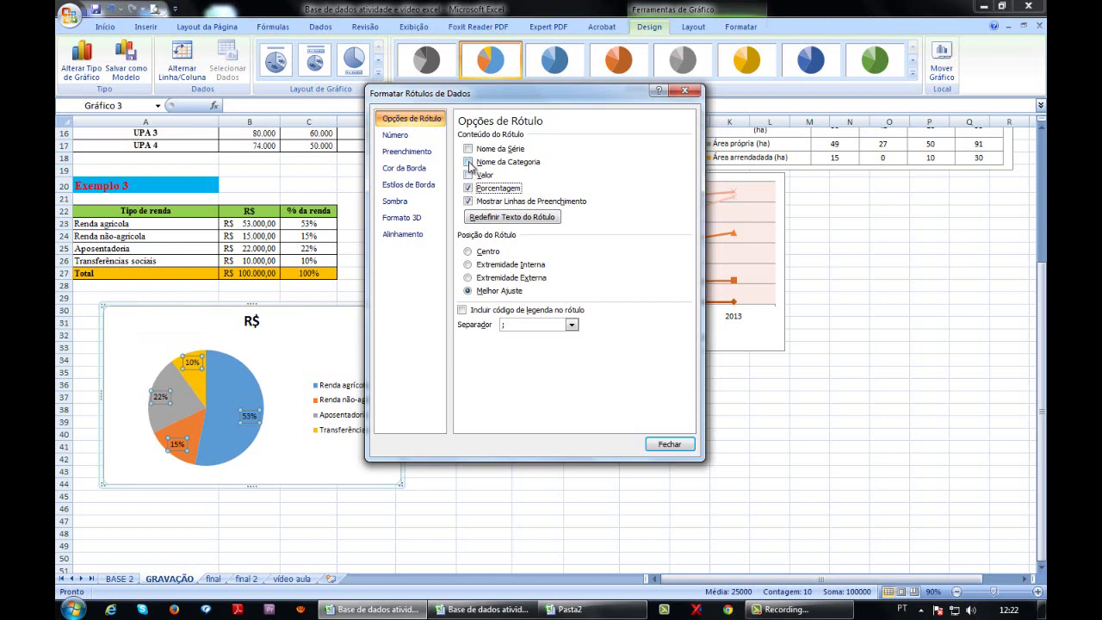
pyautogui.click(469, 161)
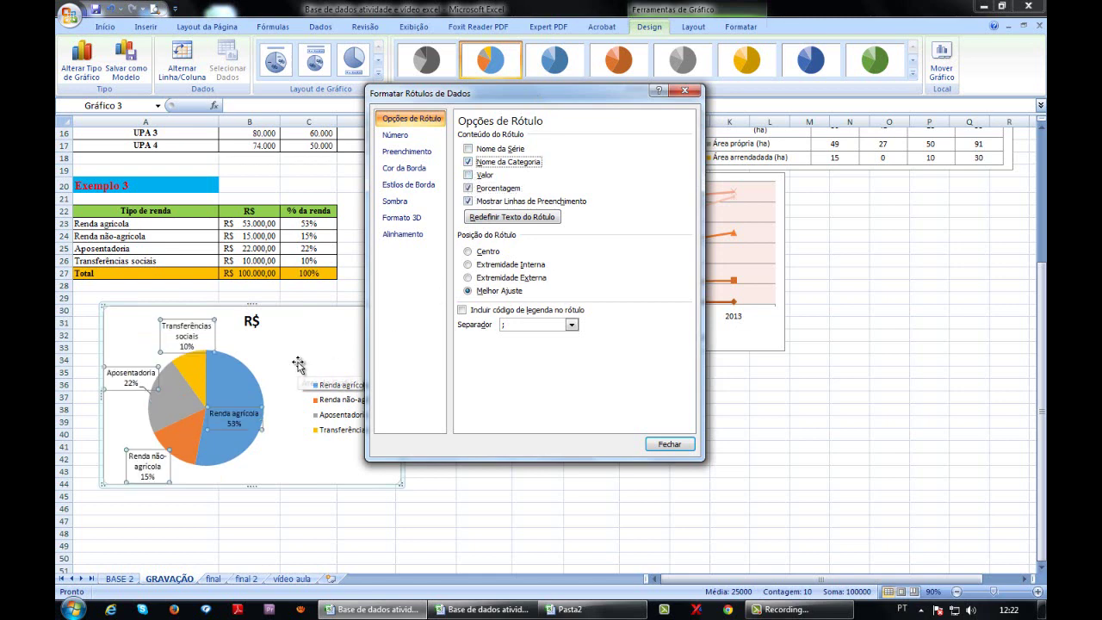
pyautogui.click(669, 445)
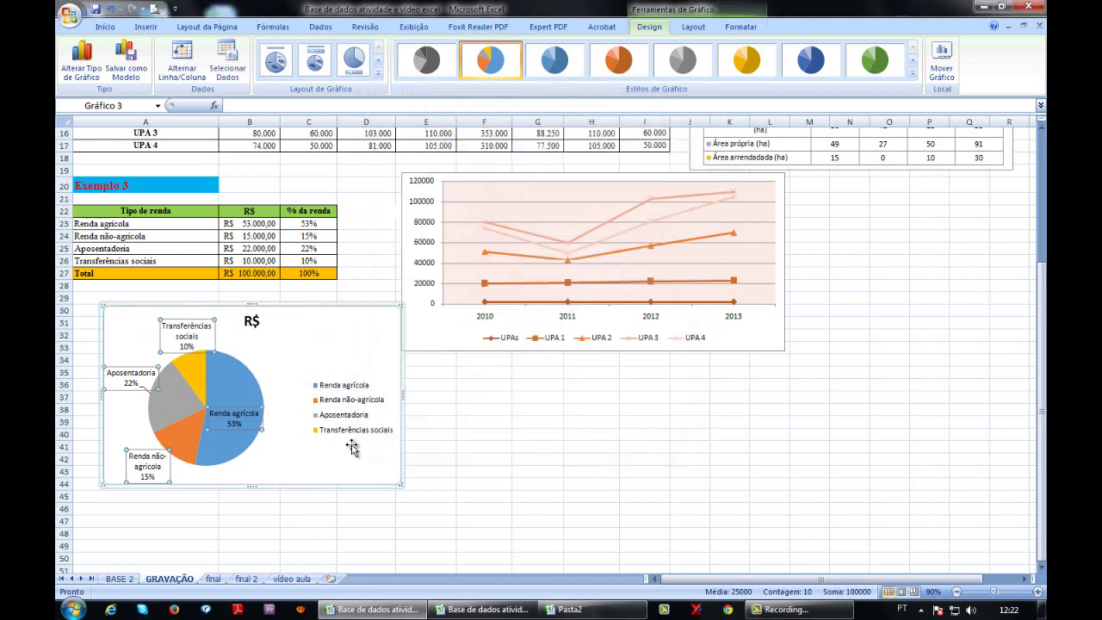
# - Delete the pie chart's legend and enlarge the chart to reach about row 47 and into column E
pyautogui.click(366, 390)
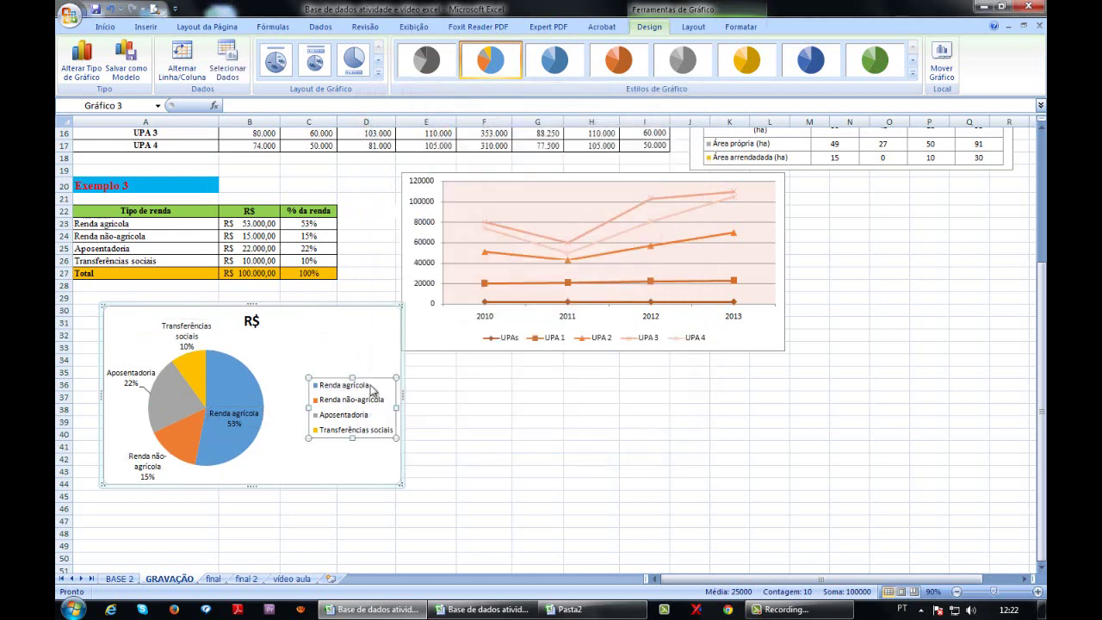
pyautogui.press('Delete')
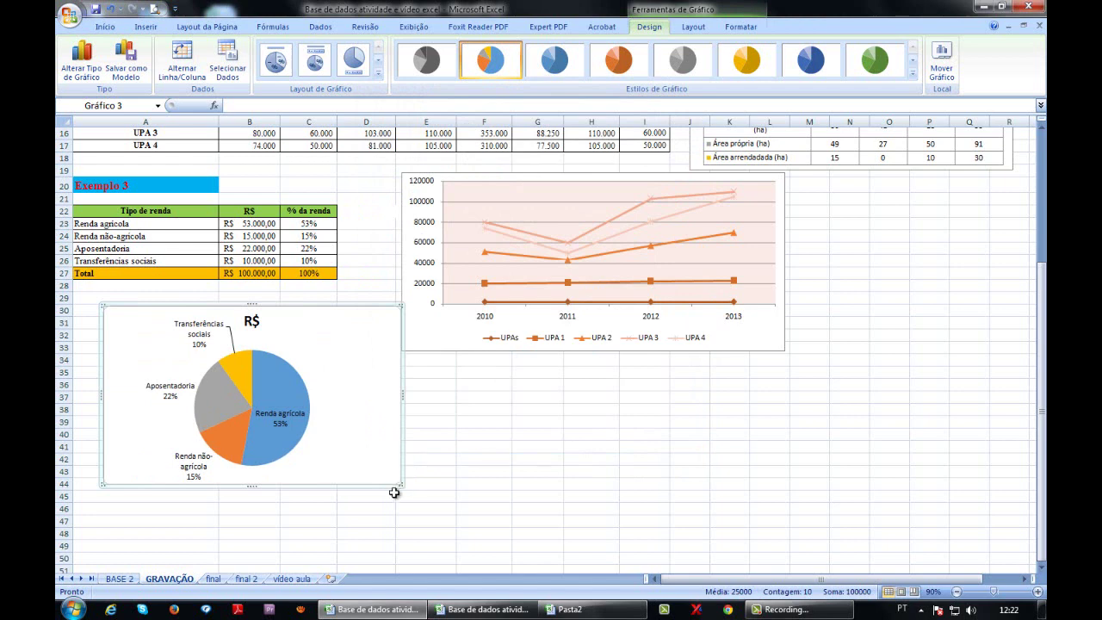
pyautogui.moveTo(398, 485); pyautogui.dragTo(448, 522)
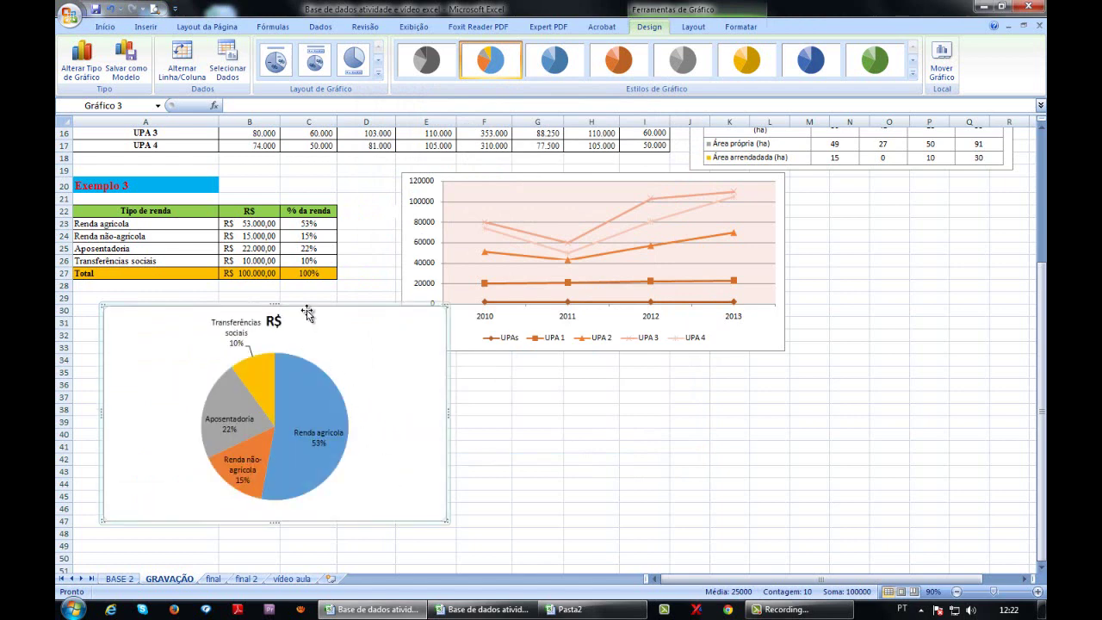
# - Change the pie chart's title to "Distribuição tipo de renda"
pyautogui.click(274, 321)
pyautogui.doubleClick(277, 321)
pyautogui.write('Tipo')
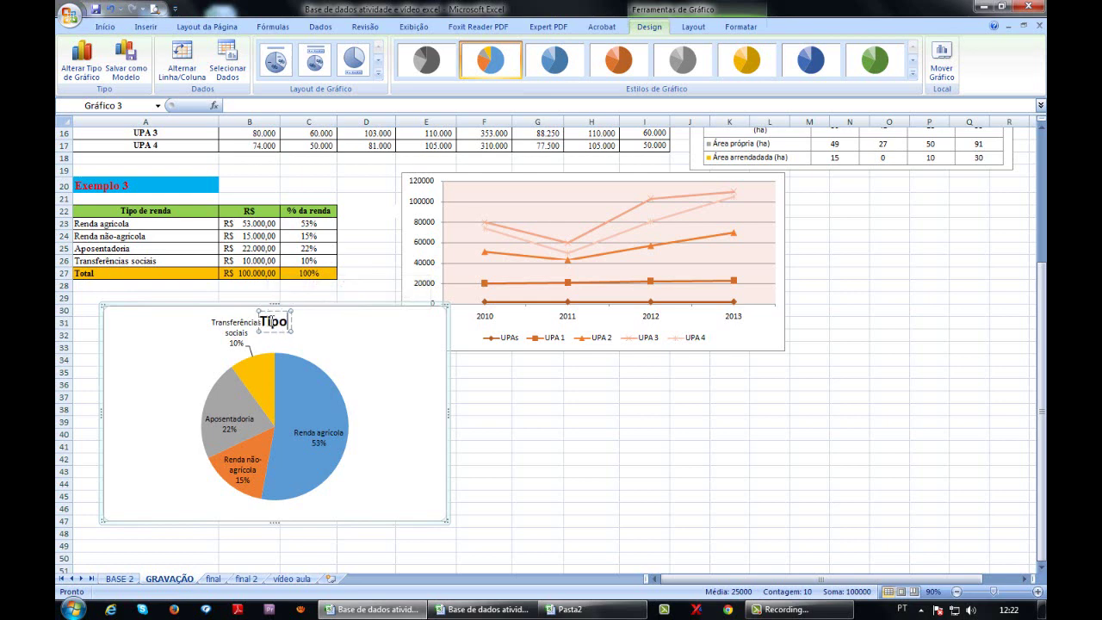
pyautogui.press('BackSpace')
pyautogui.press('BackSpace')
pyautogui.press('BackSpace')
pyautogui.press('BackSpace')
pyautogui.write('Dust')
pyautogui.press('BackSpace')
pyautogui.press('BackSpace')
pyautogui.press('BackSpace')
pyautogui.write('istrib')
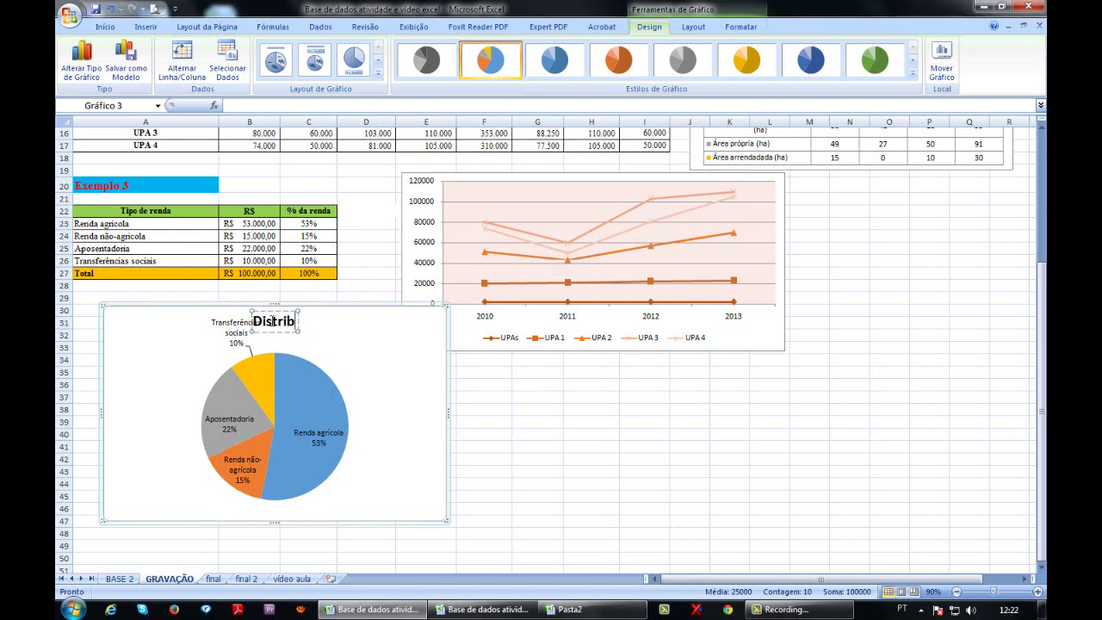
pyautogui.write('uição tipo de renda')
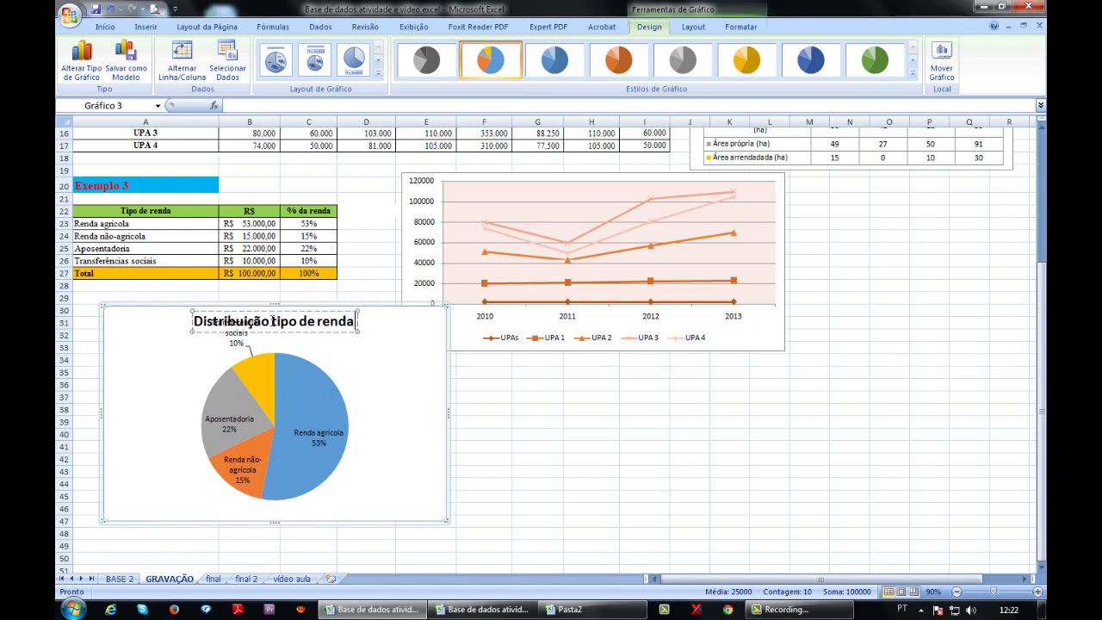
pyautogui.click(450, 445)
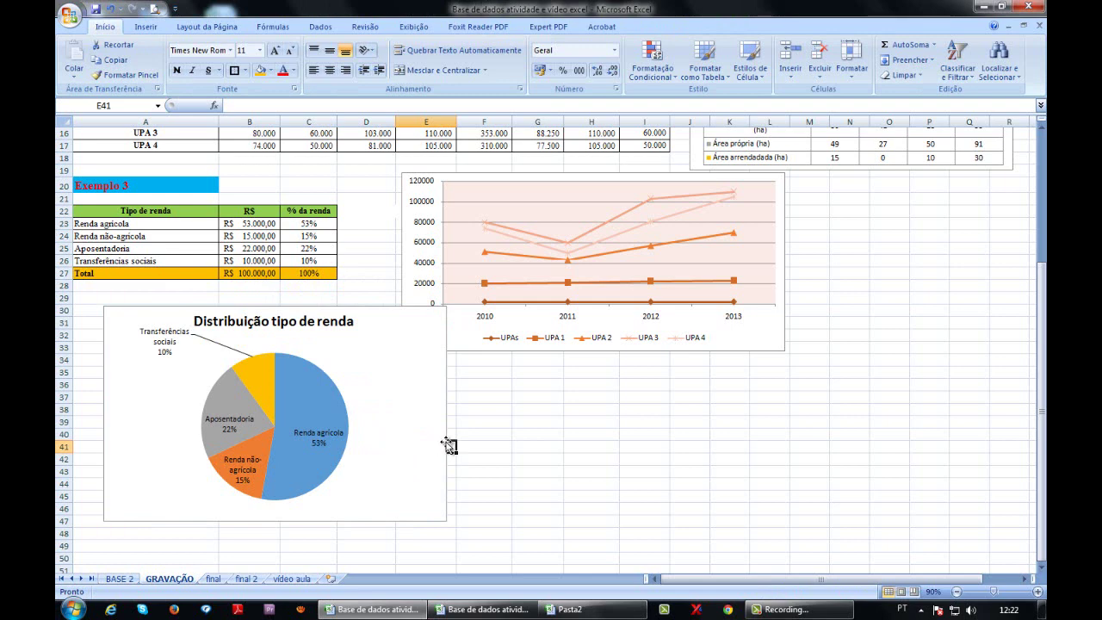
# - Set the position of only the Renda agrícola slice's label to Extremidade Externa
pyautogui.click(320, 433)
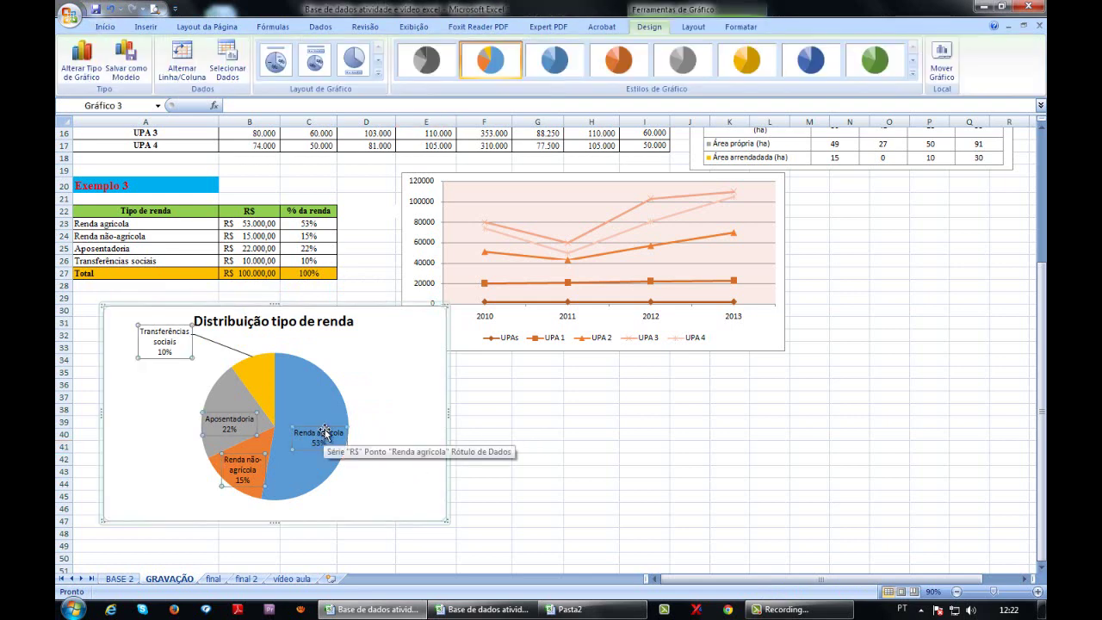
pyautogui.click(321, 434)
pyautogui.rightClick(328, 435)
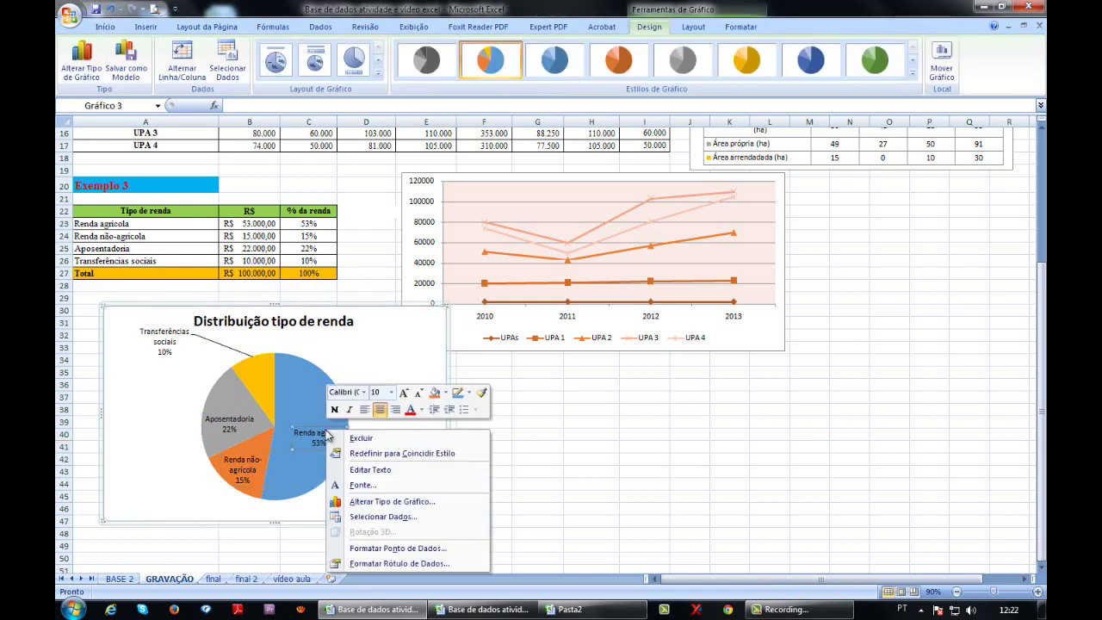
pyautogui.click(376, 564)
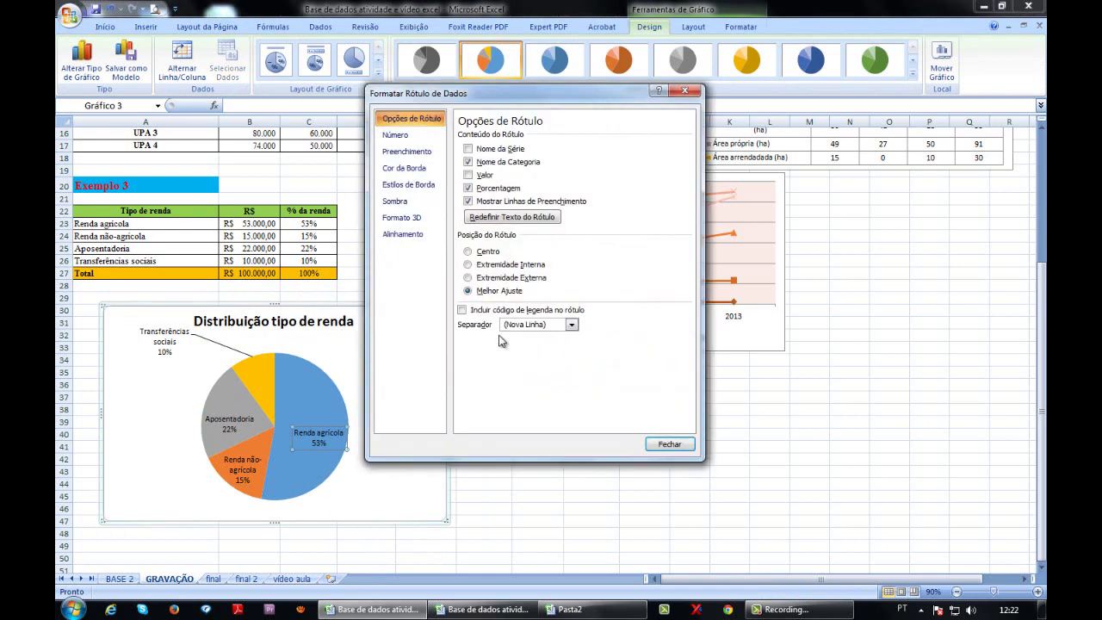
pyautogui.click(498, 278)
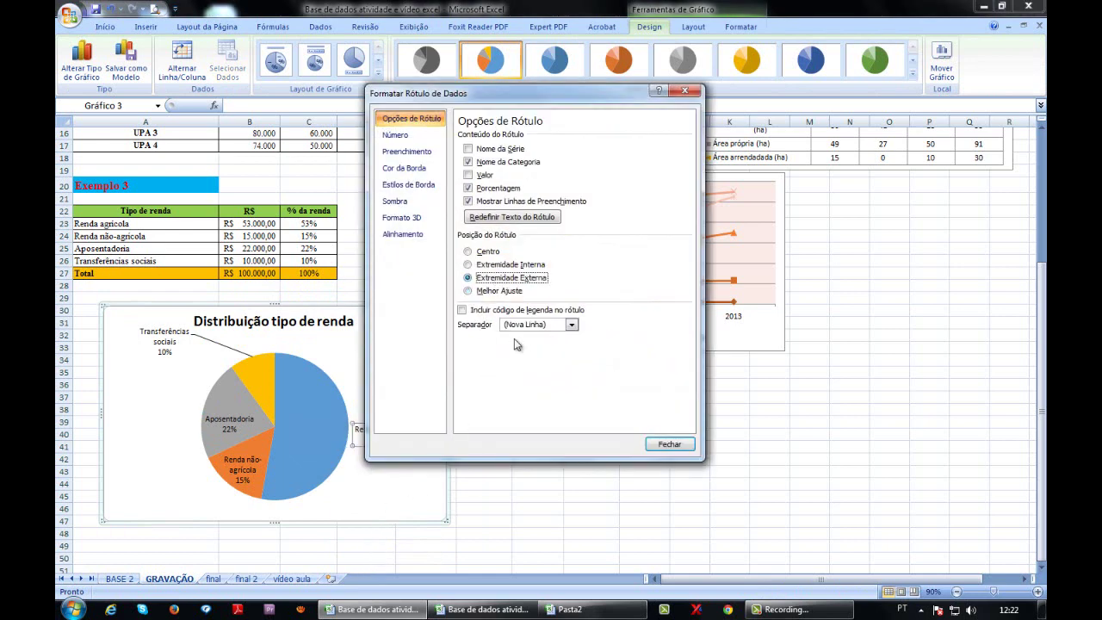
pyautogui.moveTo(500, 104); pyautogui.dragTo(611, 112)
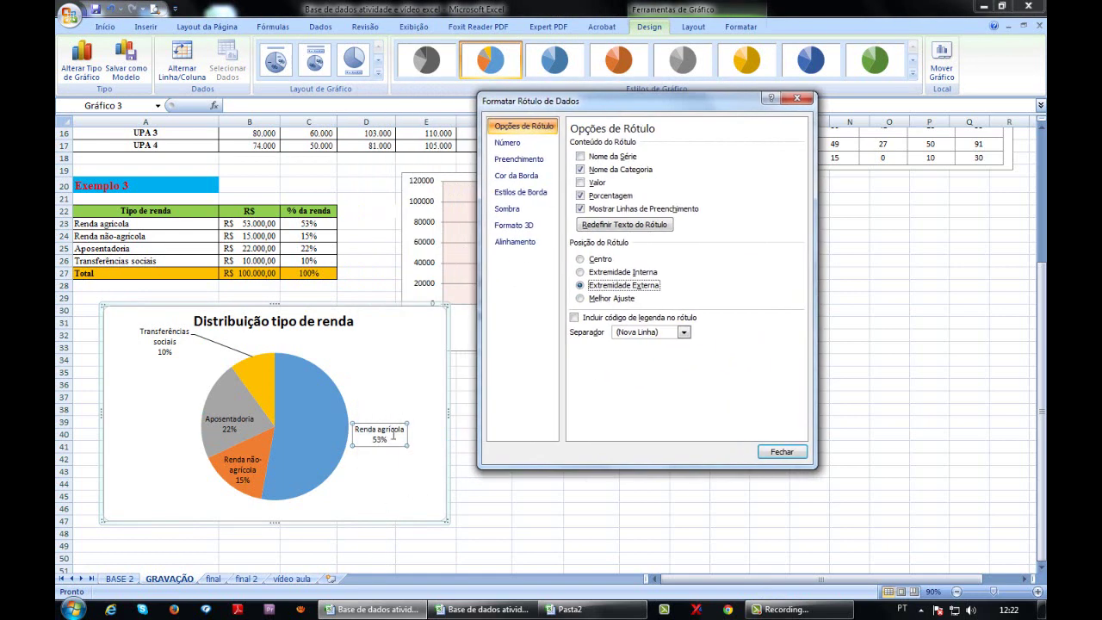
pyautogui.click(782, 451)
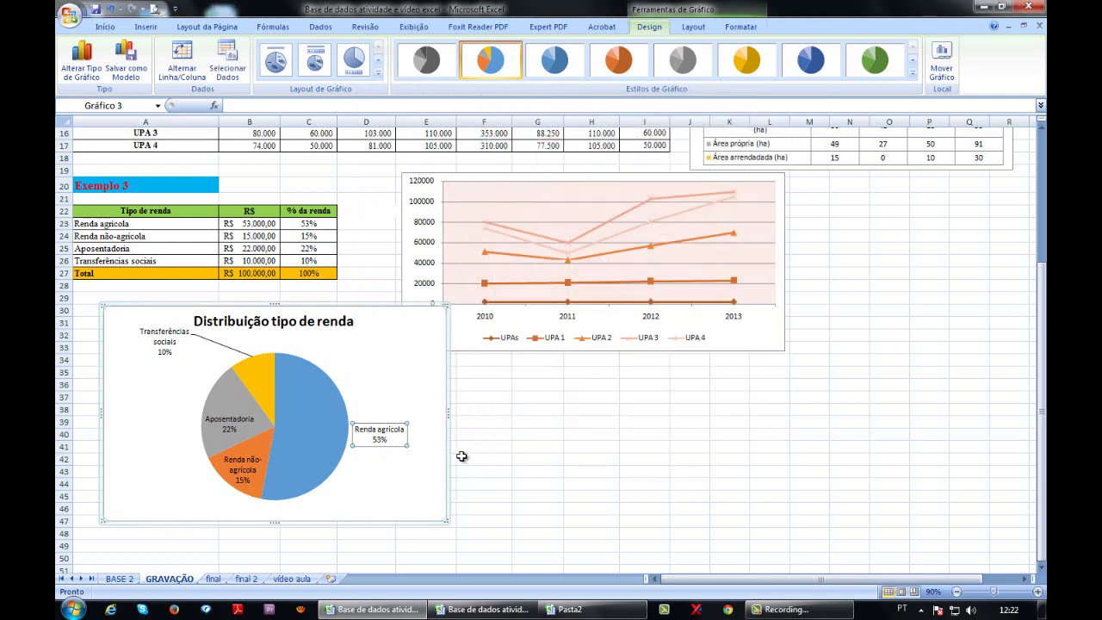
pyautogui.click(463, 450)
# - Set all the pie's data labels to Extremidade Externa and move the Transferências sociais label away from the title
pyautogui.click(242, 424)
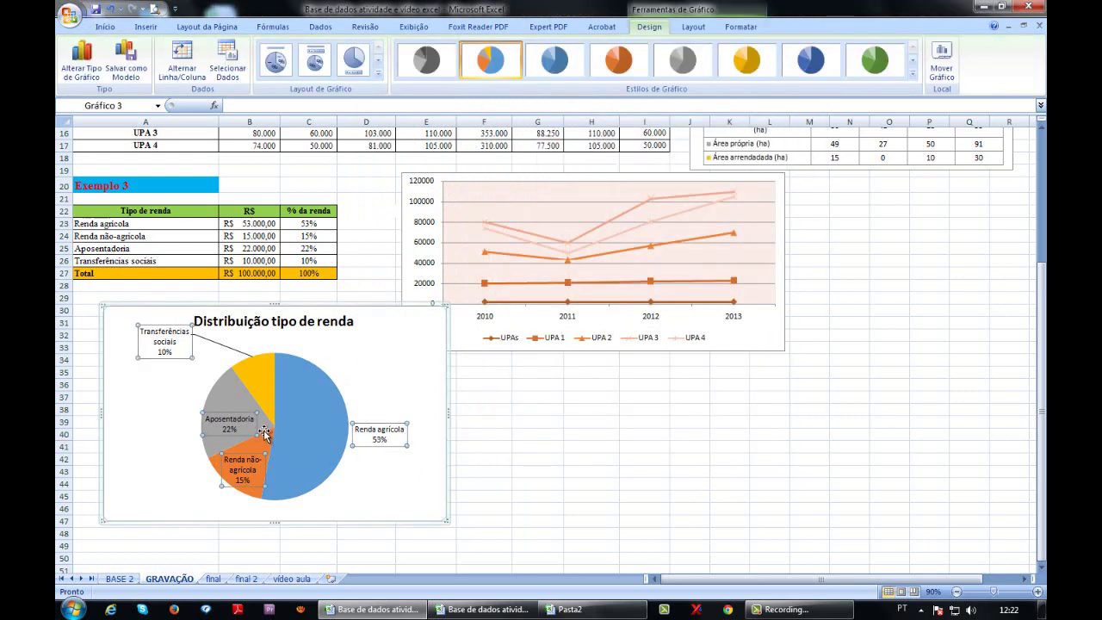
pyautogui.rightClick(259, 435)
pyautogui.click(317, 545)
pyautogui.click(617, 287)
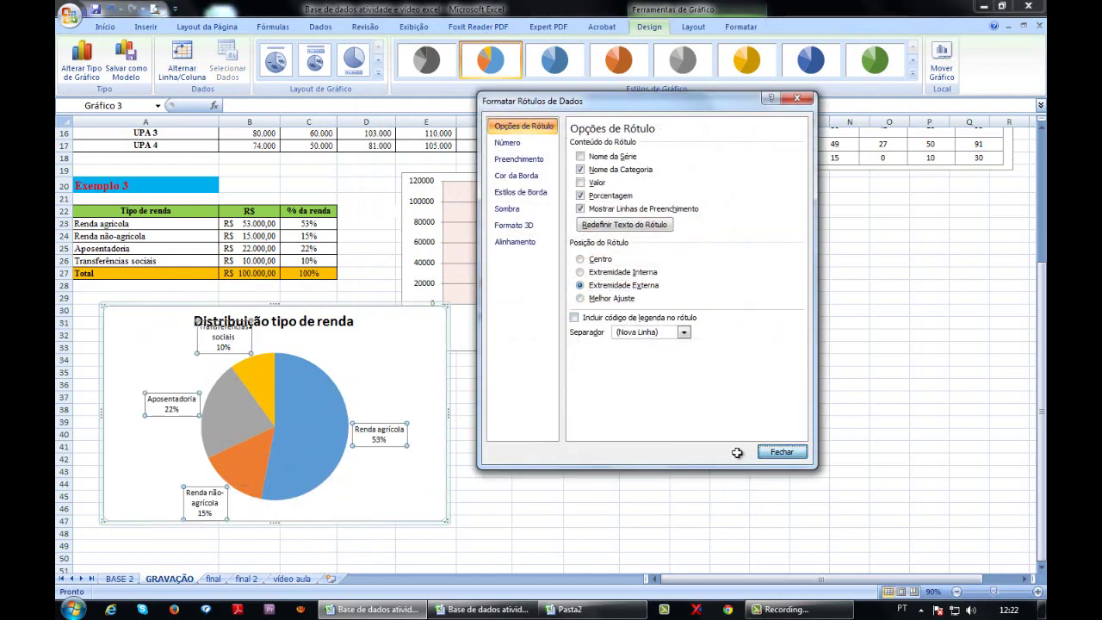
pyautogui.click(774, 452)
pyautogui.click(223, 351)
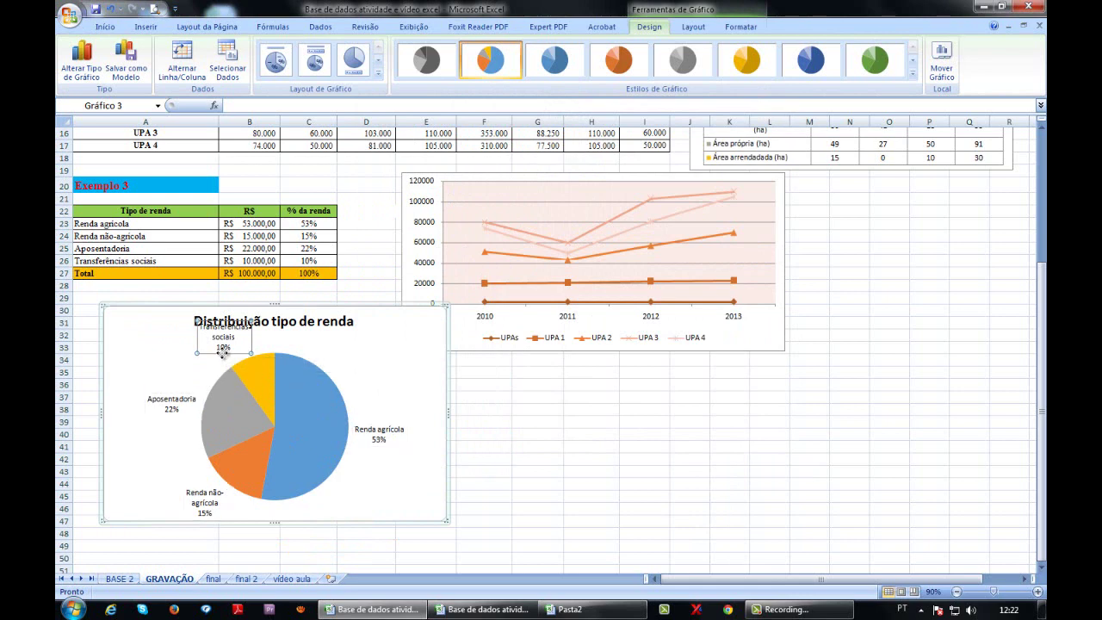
pyautogui.moveTo(222, 351); pyautogui.dragTo(171, 370)
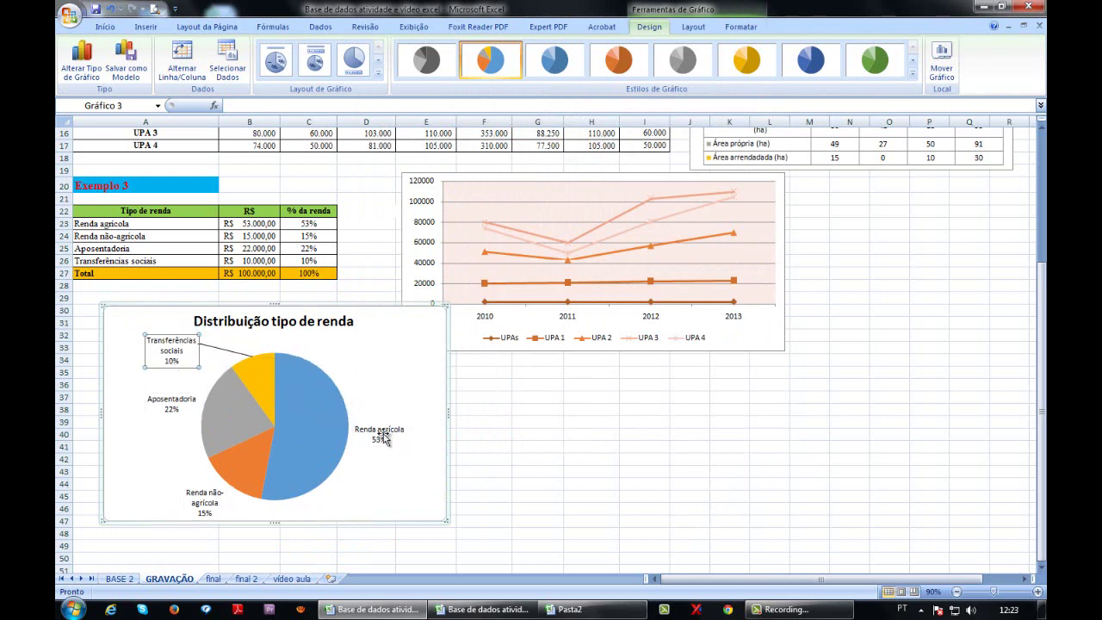
# - Try the plain orange chart style on the pie chart, then apply the blue style with a black background
pyautogui.click(619, 69)
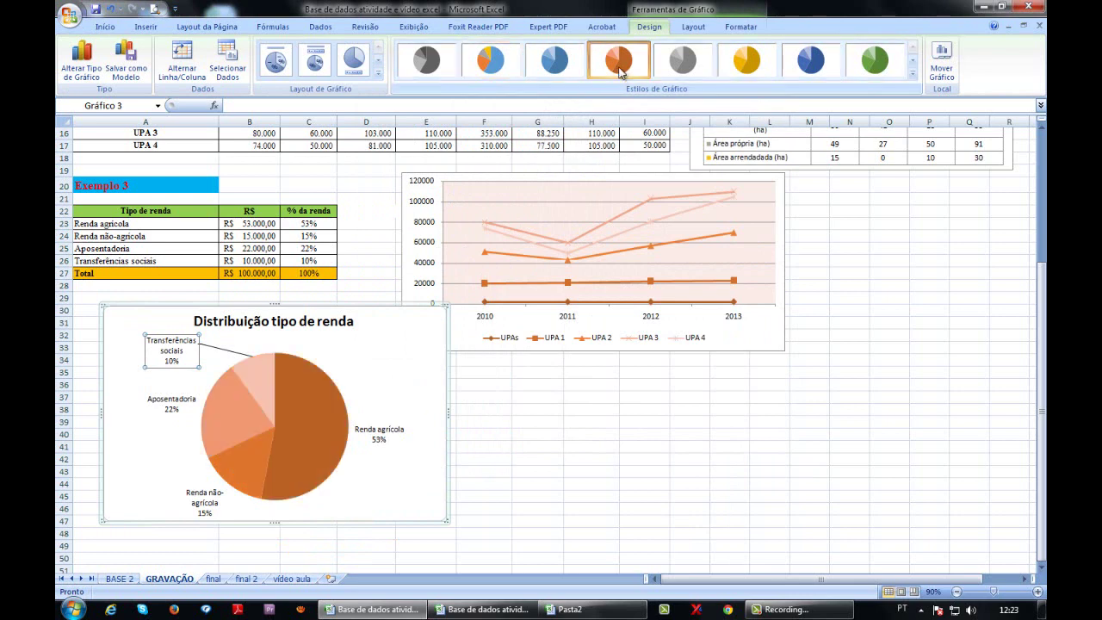
pyautogui.click(913, 74)
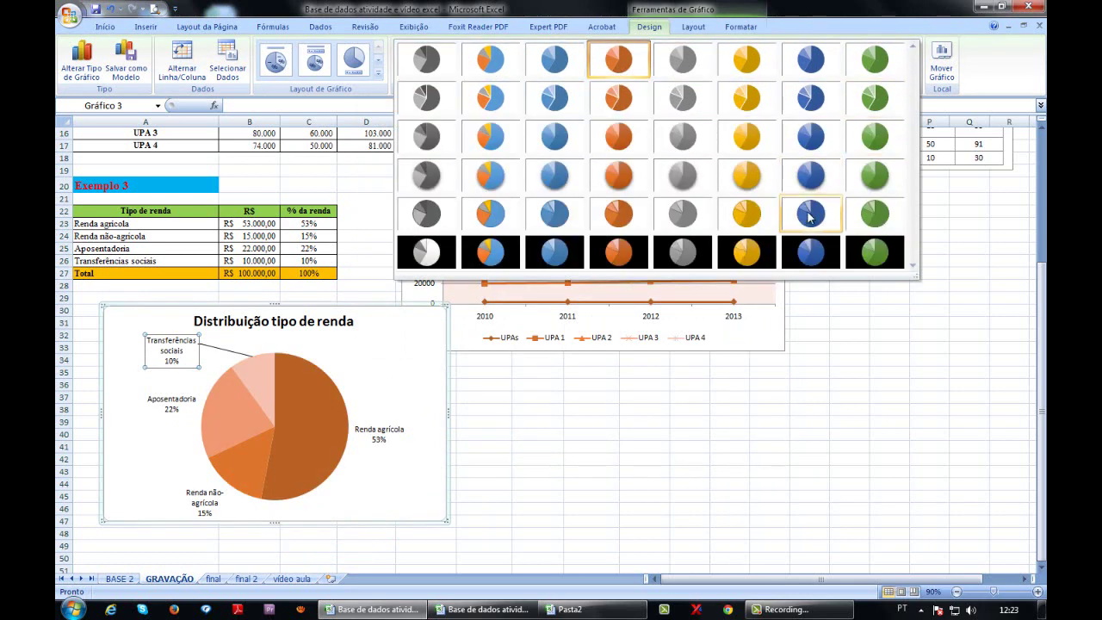
pyautogui.click(817, 252)
pyautogui.click(656, 459)
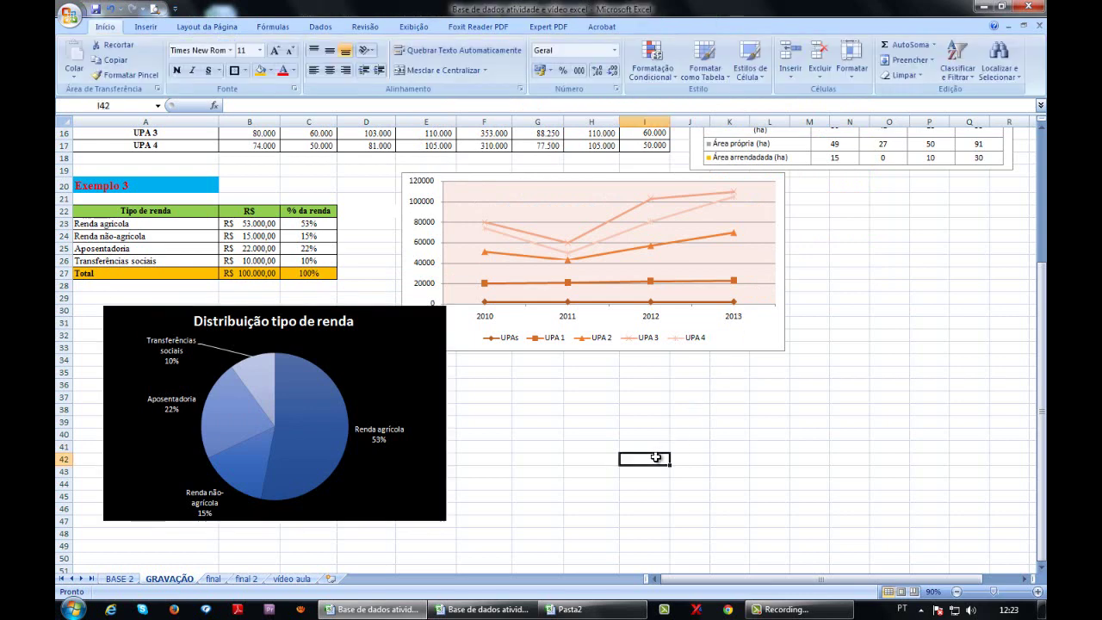
# - Move the pie chart down to about row 36, clear of the line chart
pyautogui.click(369, 308)
pyautogui.moveTo(369, 307); pyautogui.dragTo(341, 378)
pyautogui.click(525, 398)
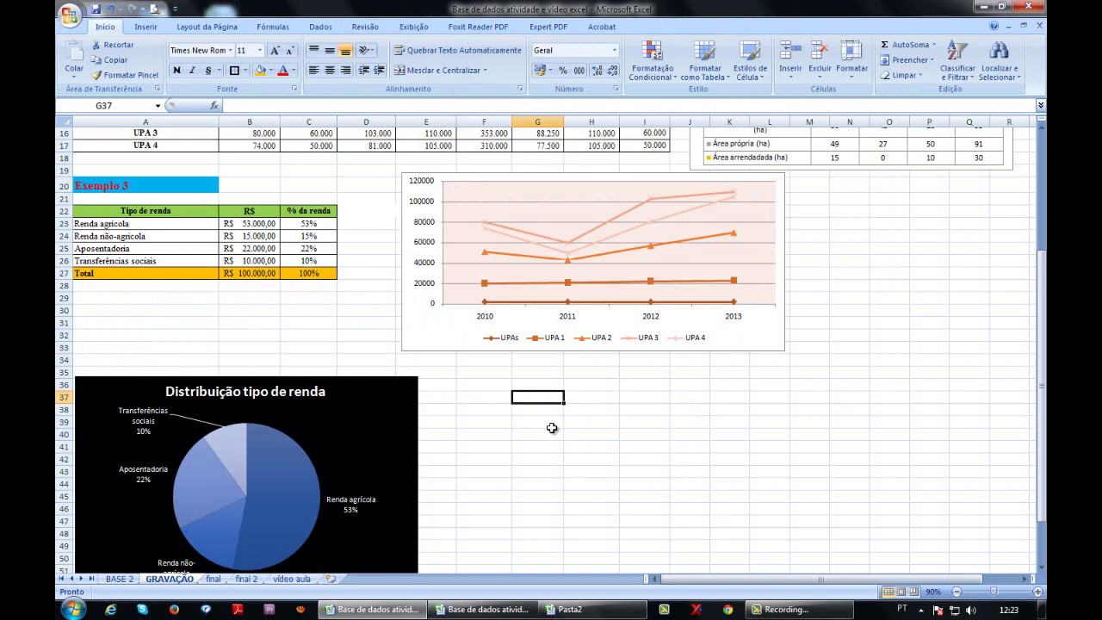
# - Move the line chart closer to the Exemplo 3 table, below the Exemplo 2 table
pyautogui.scroll(5, 552, 431)
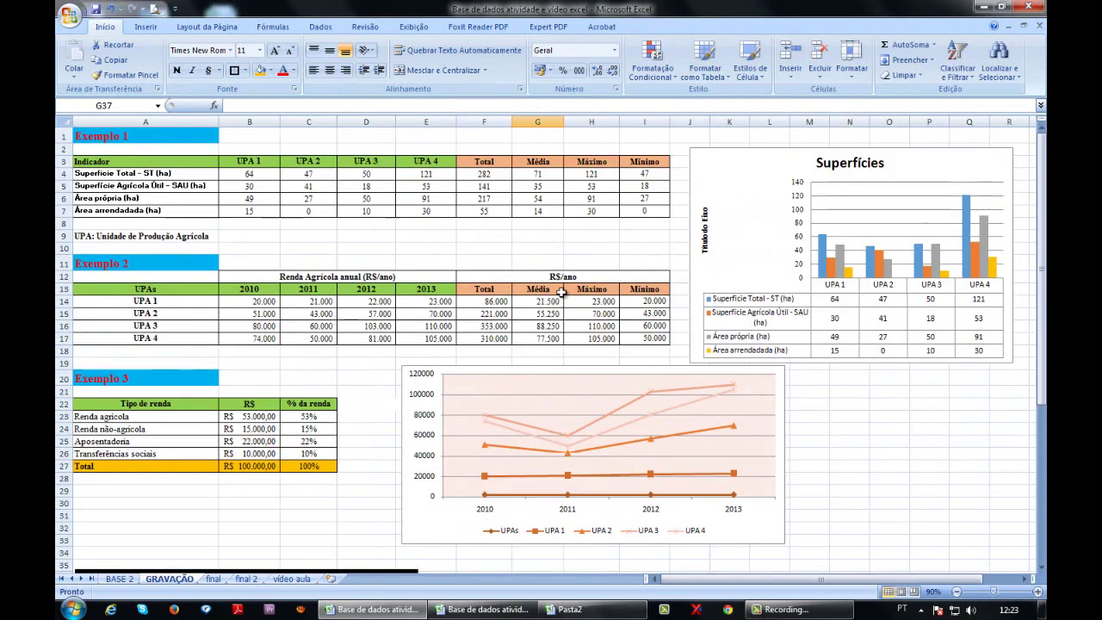
pyautogui.click(462, 368)
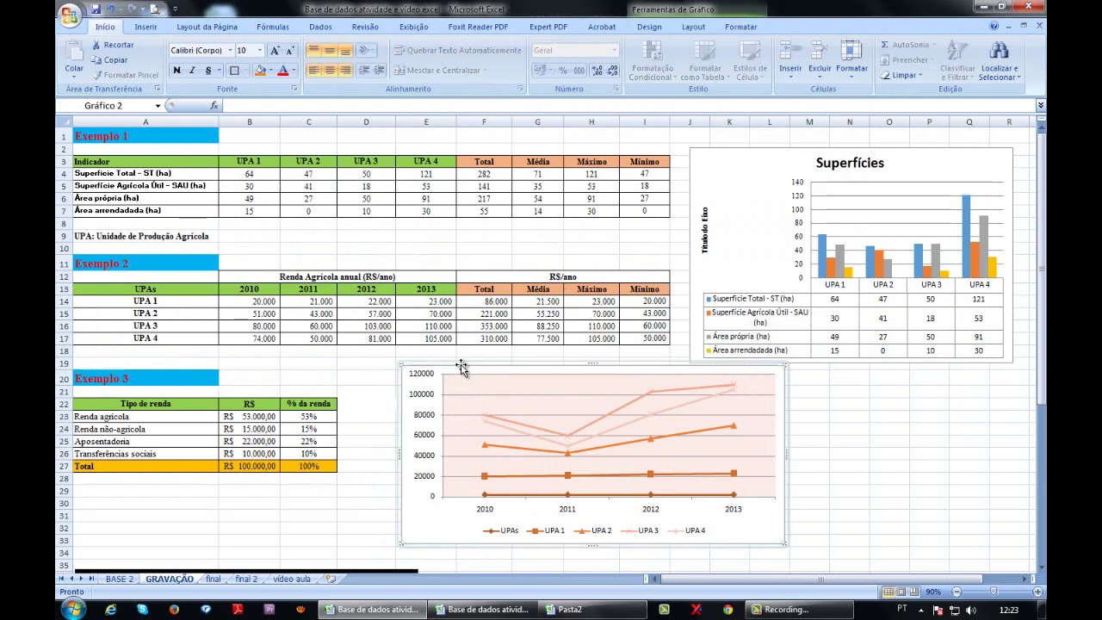
pyautogui.moveTo(462, 368); pyautogui.dragTo(416, 369)
pyautogui.click(783, 425)
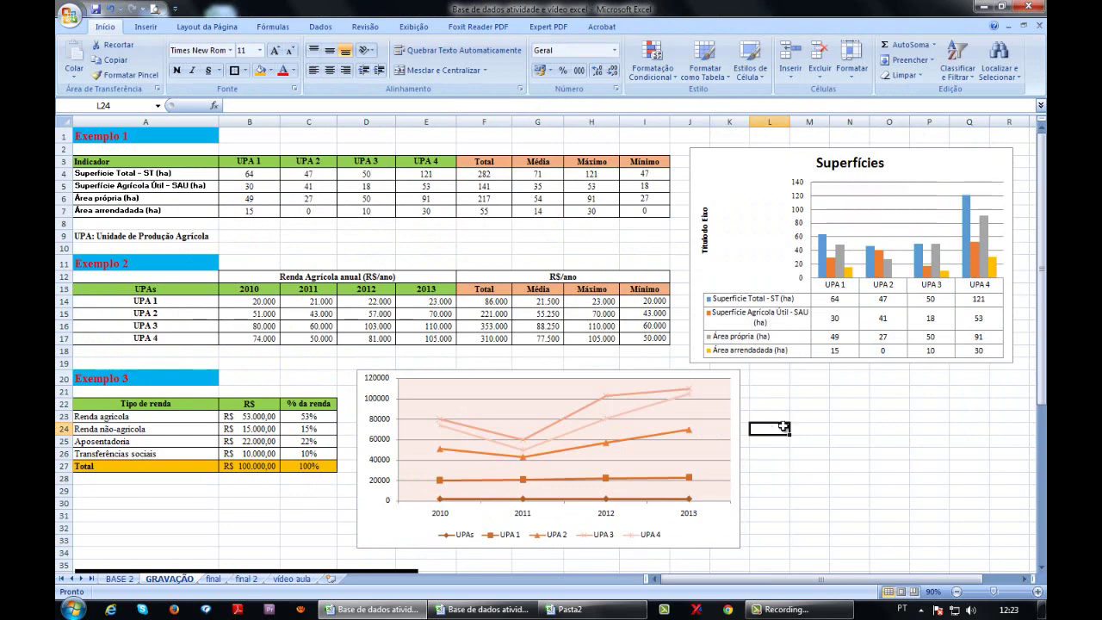
# - Shift the pie chart slightly up so that it starts at about row 34
pyautogui.scroll(-3, 699, 396)
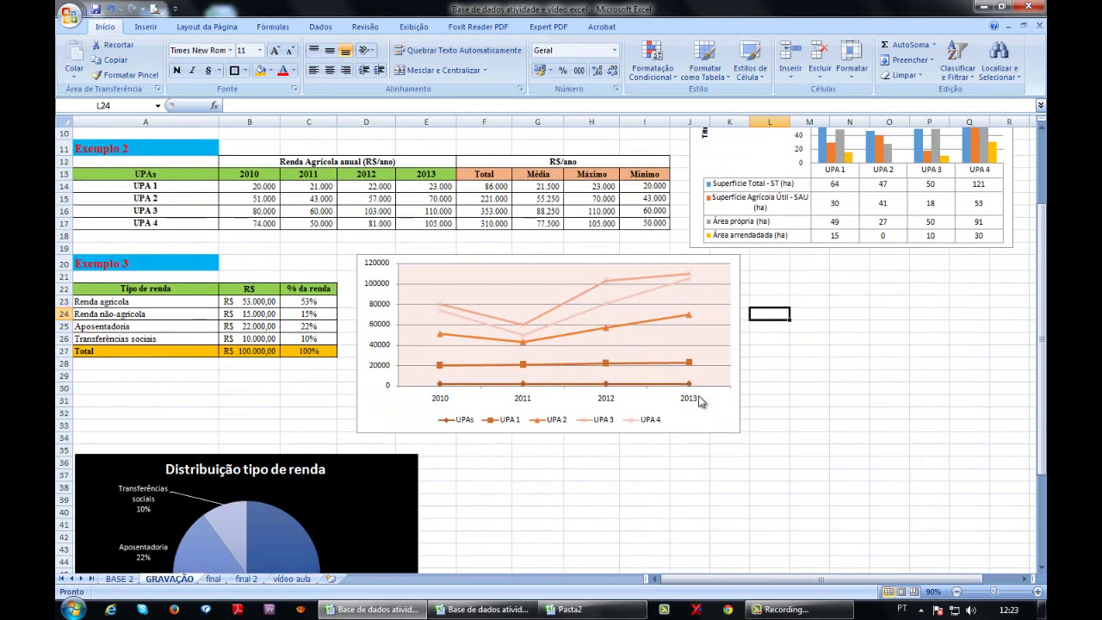
pyautogui.scroll(-3, 699, 398)
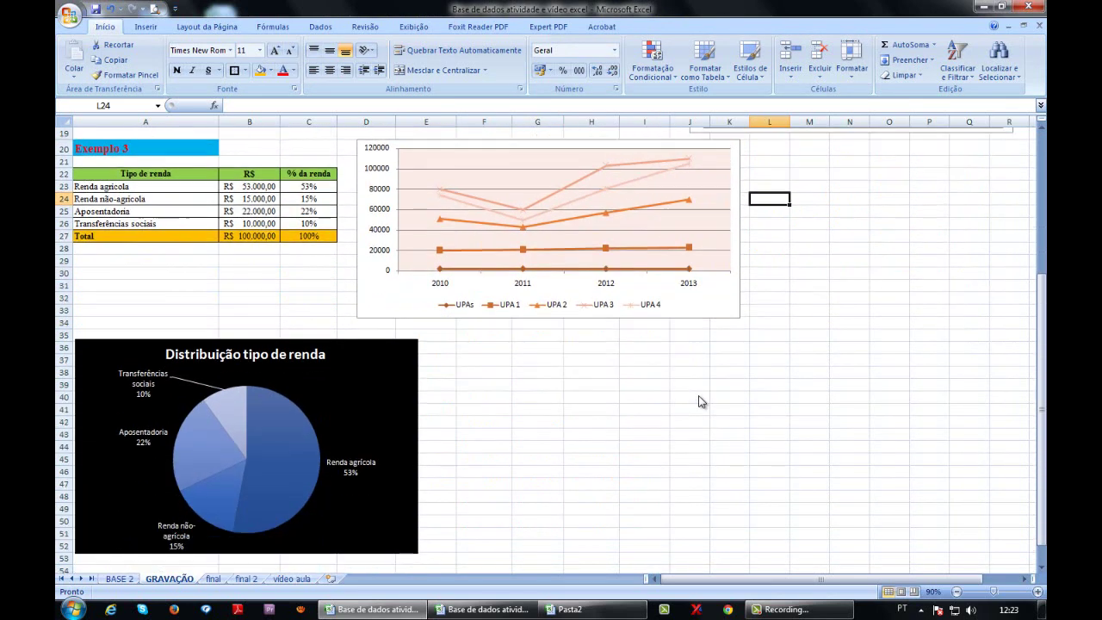
pyautogui.click(412, 362)
pyautogui.moveTo(412, 362); pyautogui.dragTo(409, 359)
pyautogui.click(534, 385)
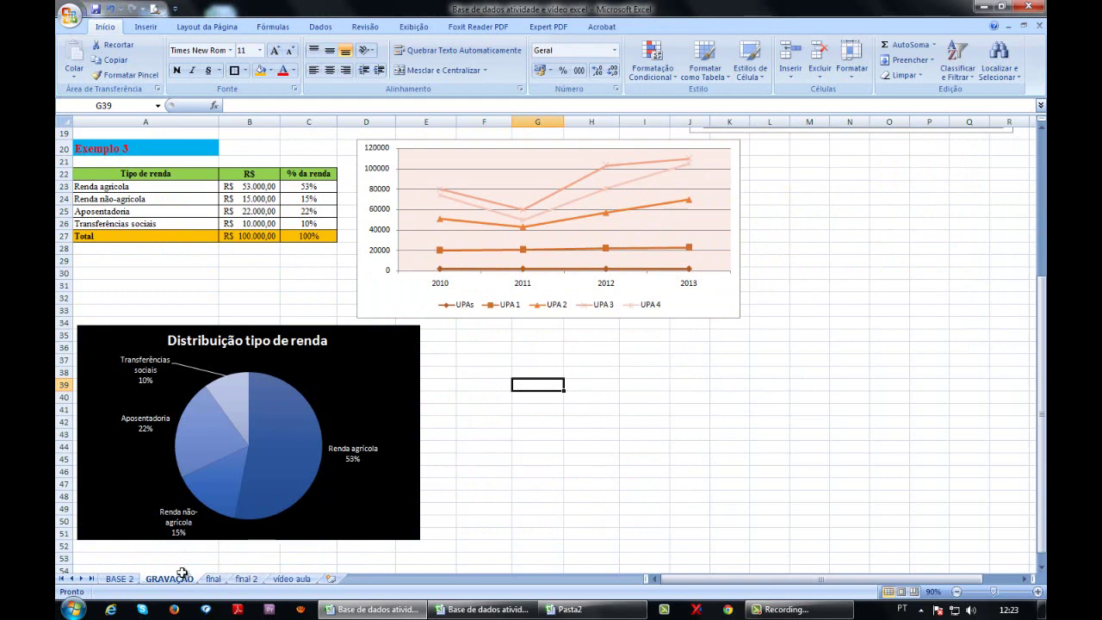
# - Review the unfilled tables on the BASE 2 sheet and the completed tables and charts on the GRAVAÇÃO sheet
pyautogui.click(117, 579)
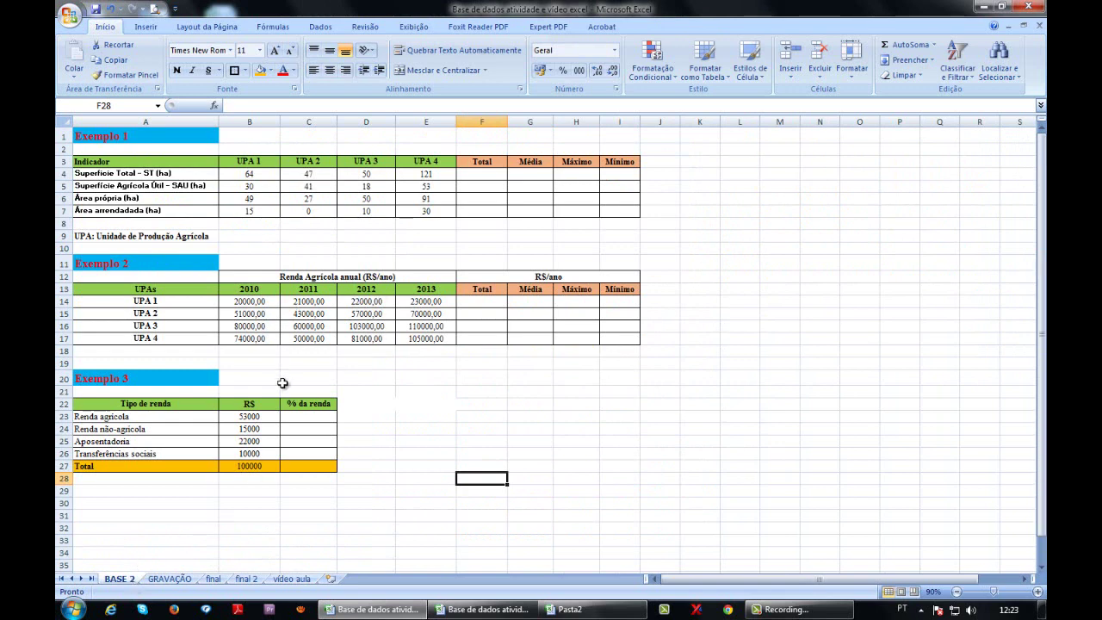
pyautogui.click(190, 580)
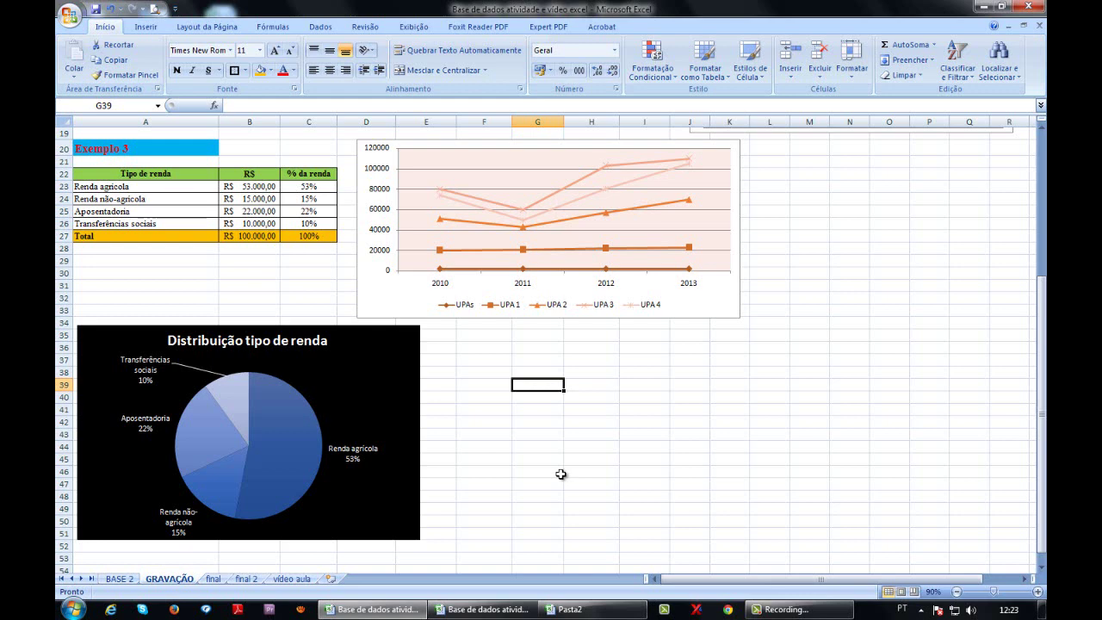
pyautogui.scroll(3, 561, 475)
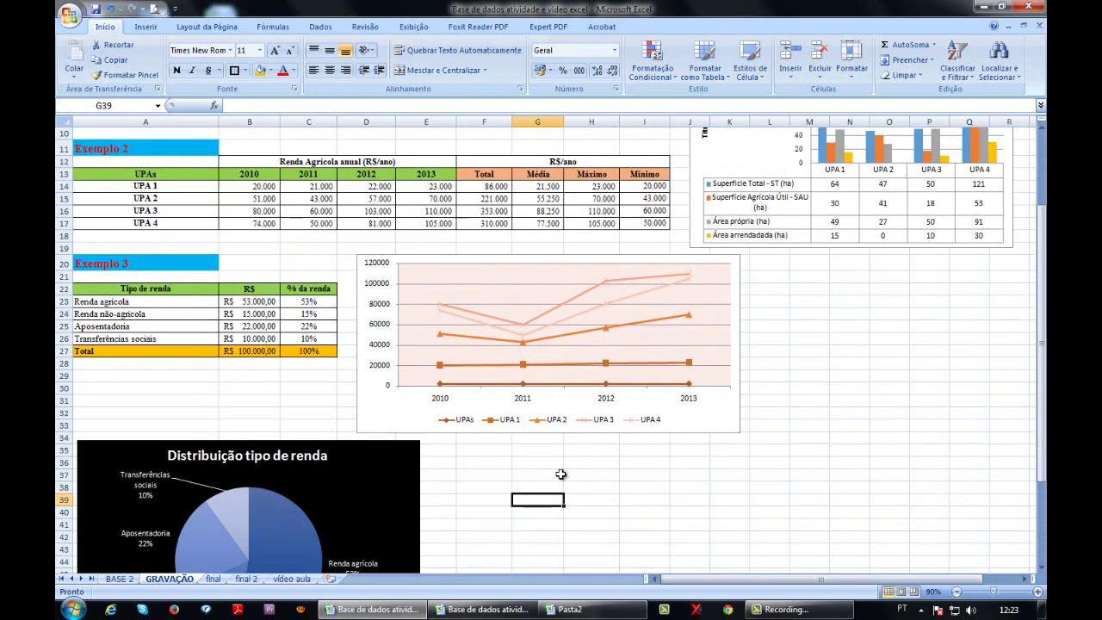